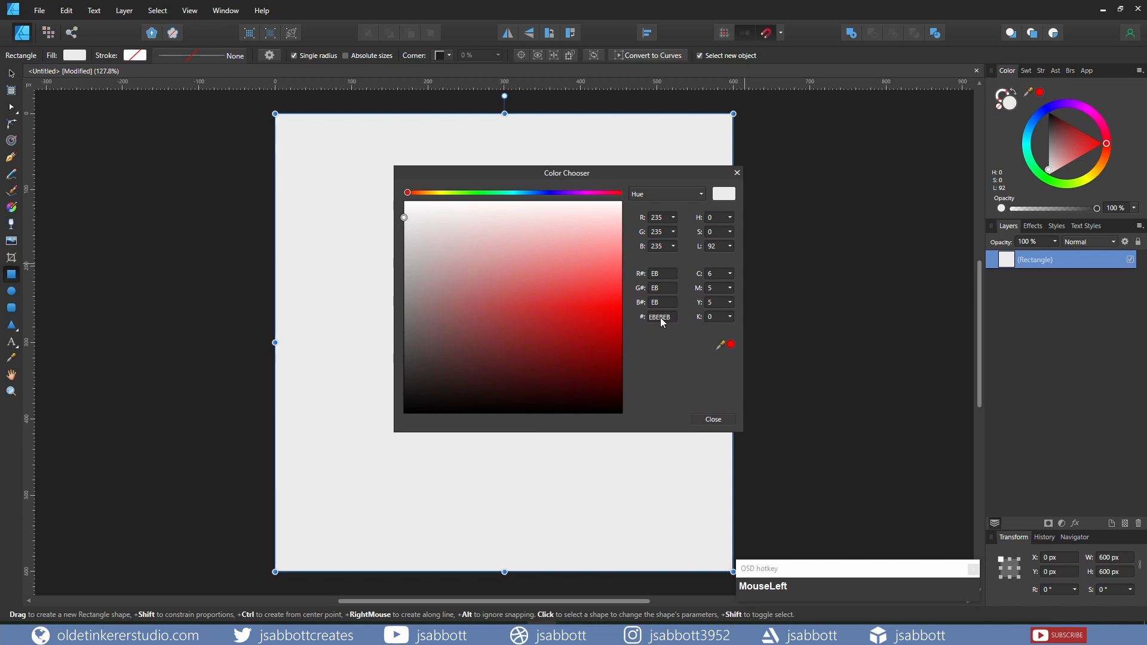
- Set the fill colour of the page-sized rectangle to hex 353535
text(353535)
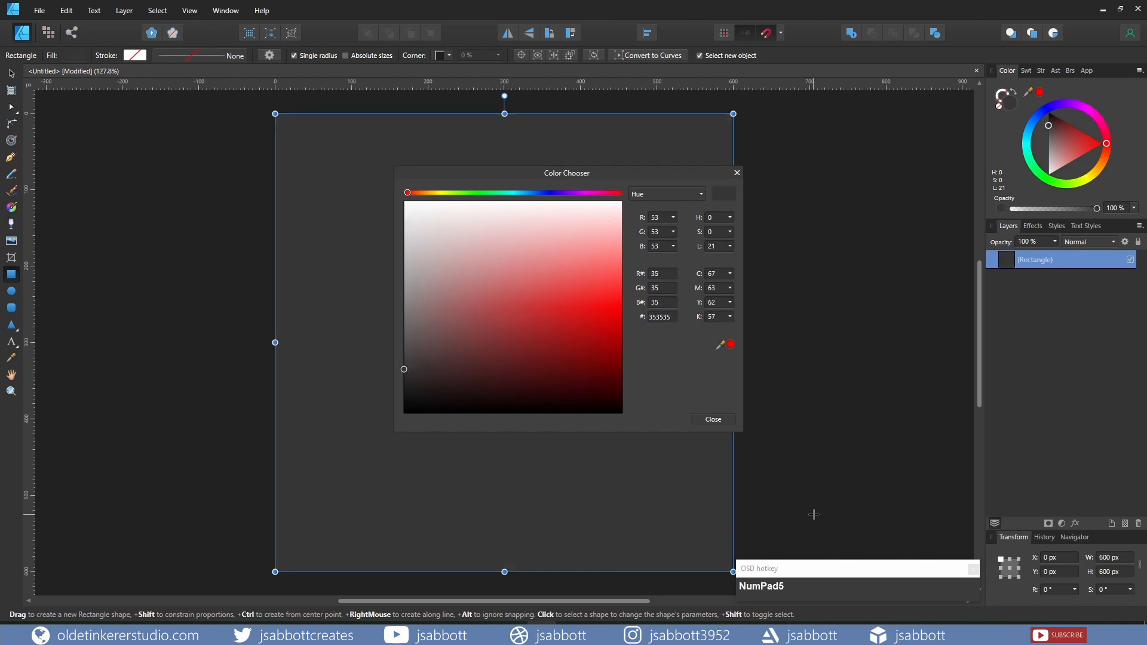
click(711, 413)
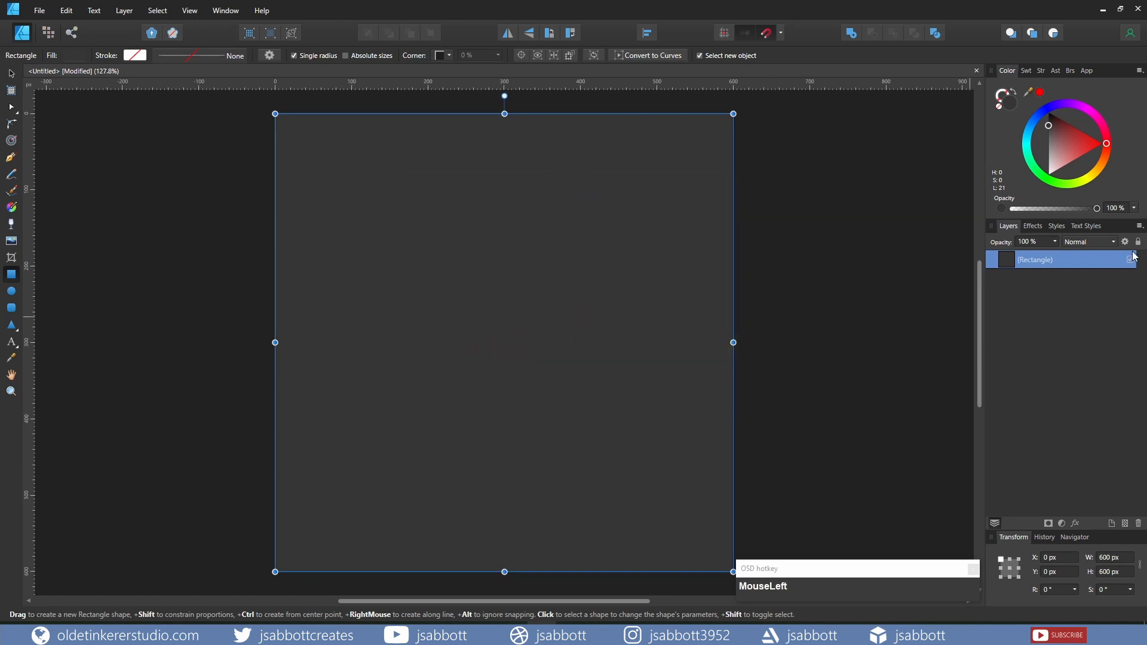
- Rename the page-sized rectangle's layer to bg and lock it
double_click(1038, 260)
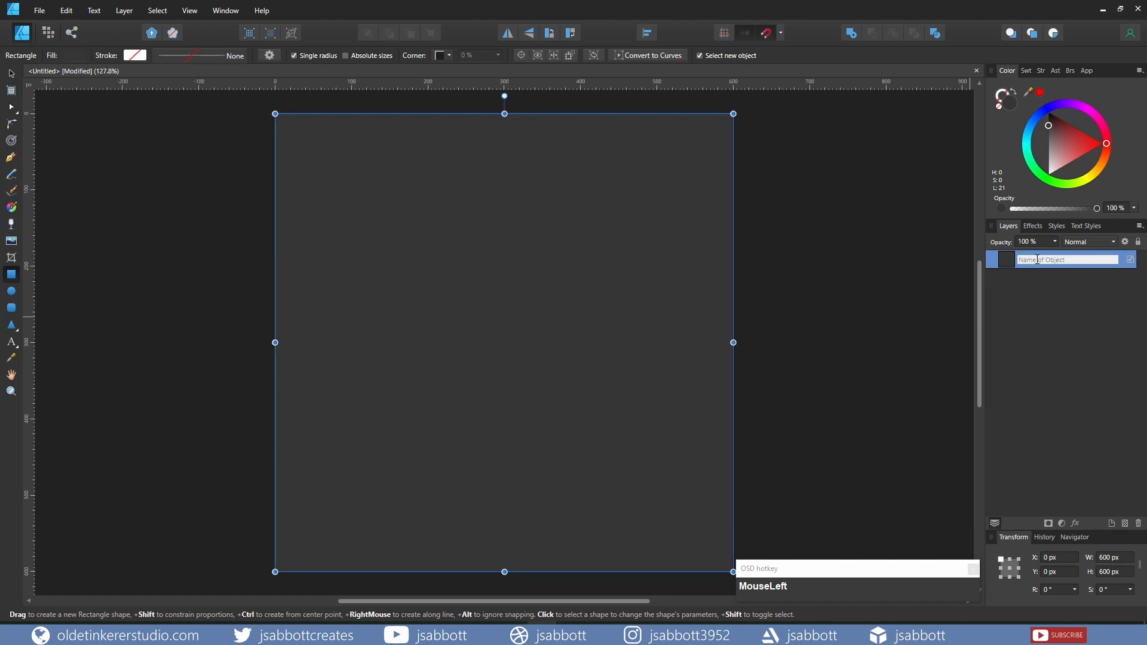
text(bg)
key(Return)
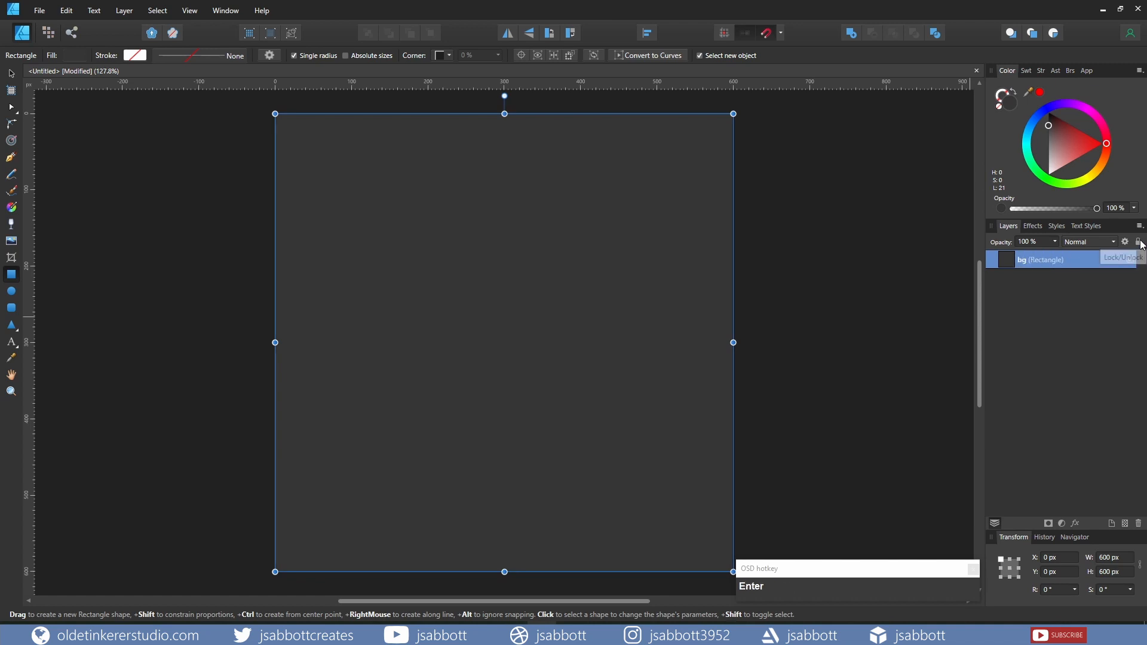
click(1138, 242)
- Add a new layer above the background and name it flask
scroll(1098, 320, down, 1)
click(1112, 523)
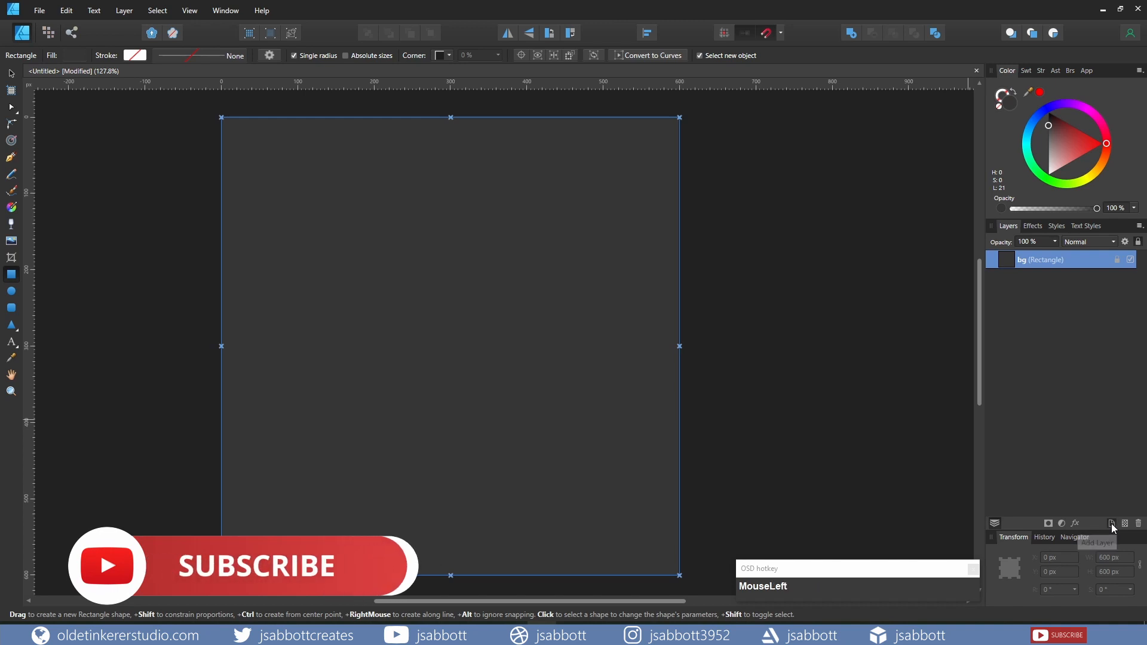
click(1111, 524)
double_click(1036, 262)
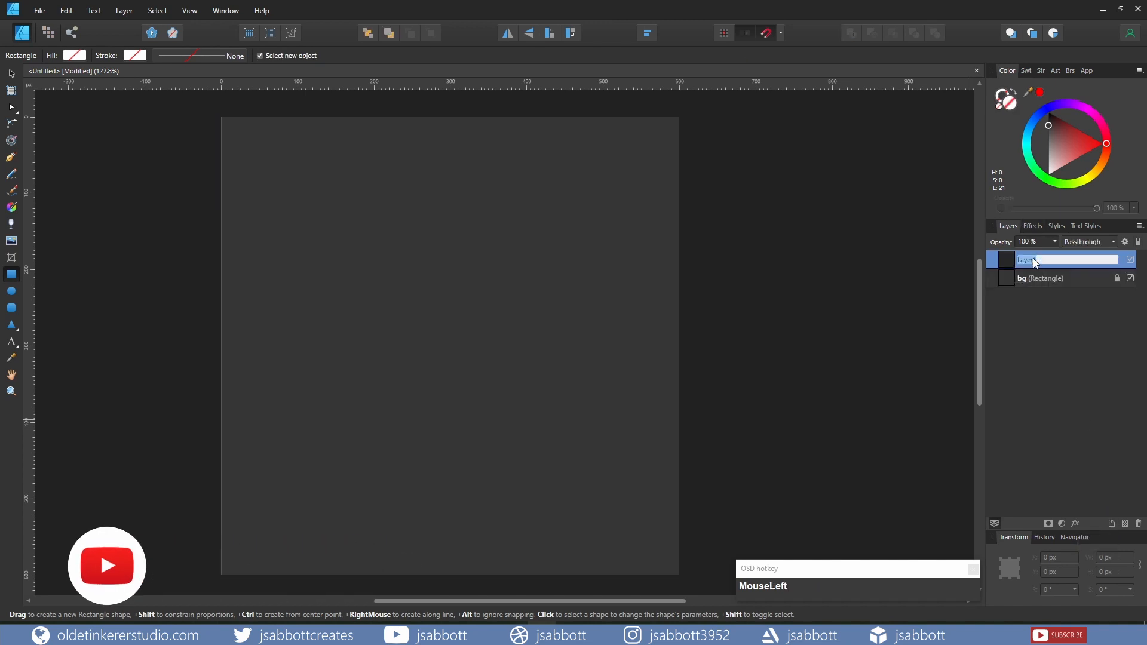
text(flask)
key(Return)
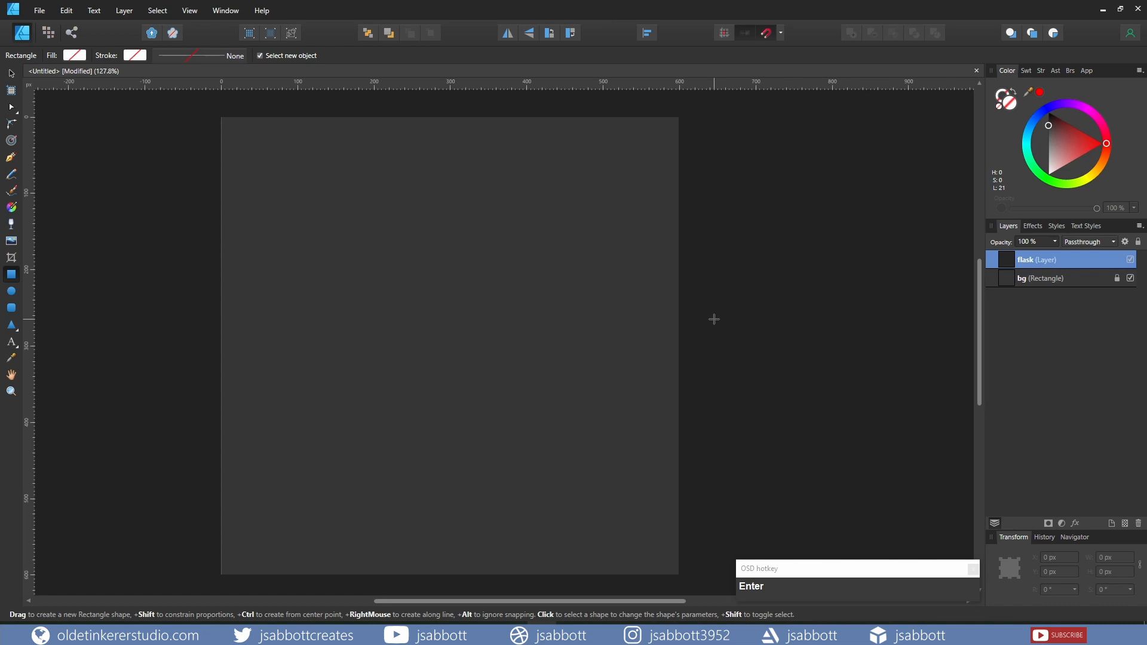
- Draw a circle outward from the page centre in the flask layer, sized 300 × 300 px with a white fill
key(m)
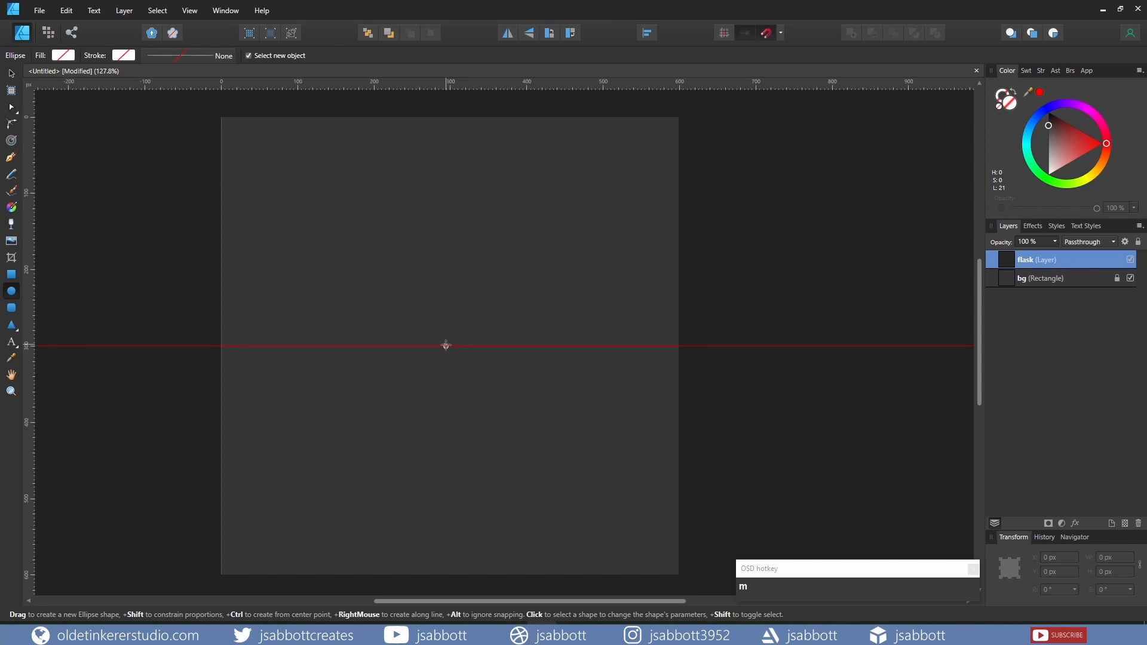
drag(450, 346, 575, 436)
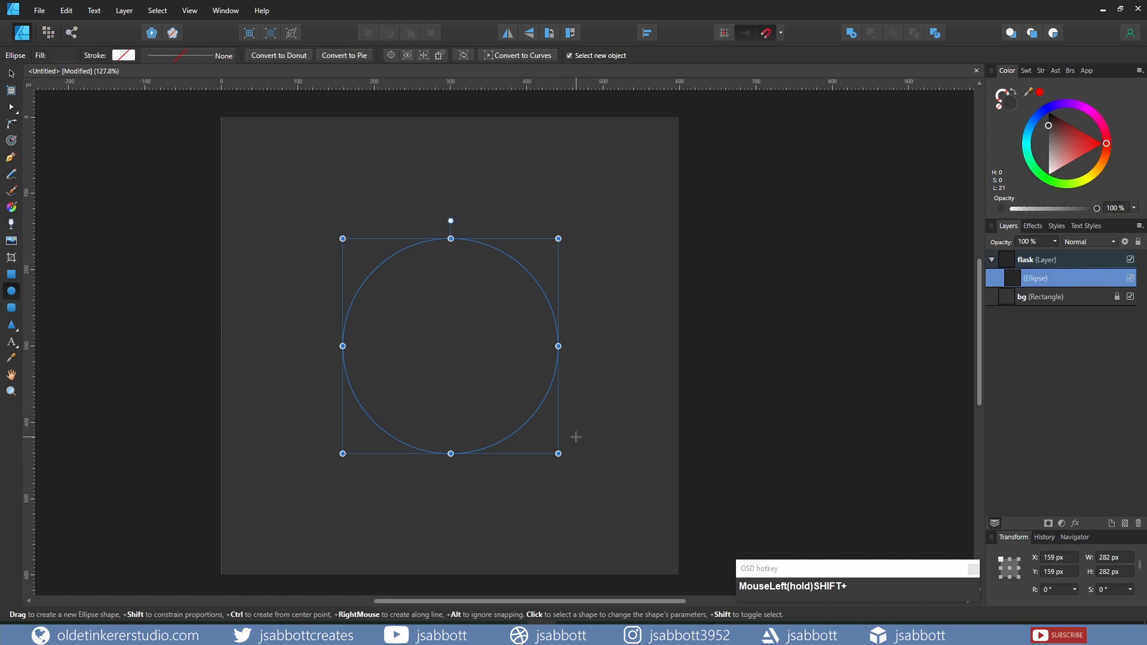
click(1112, 557)
text(300)
key(Tab)
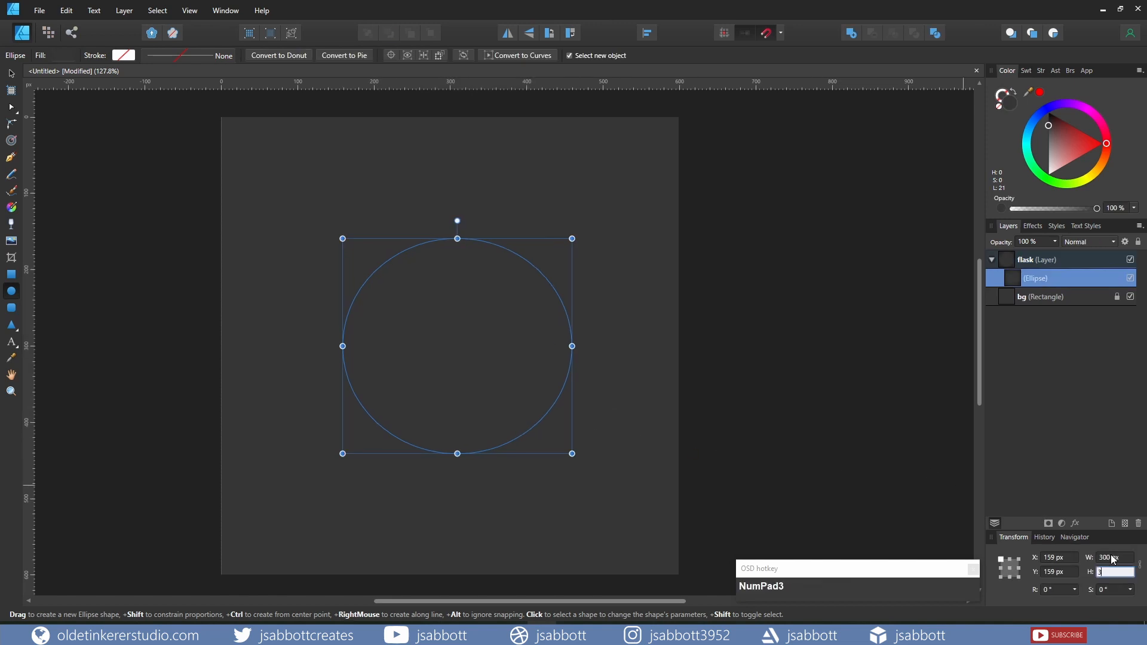
text(300)
key(Return)
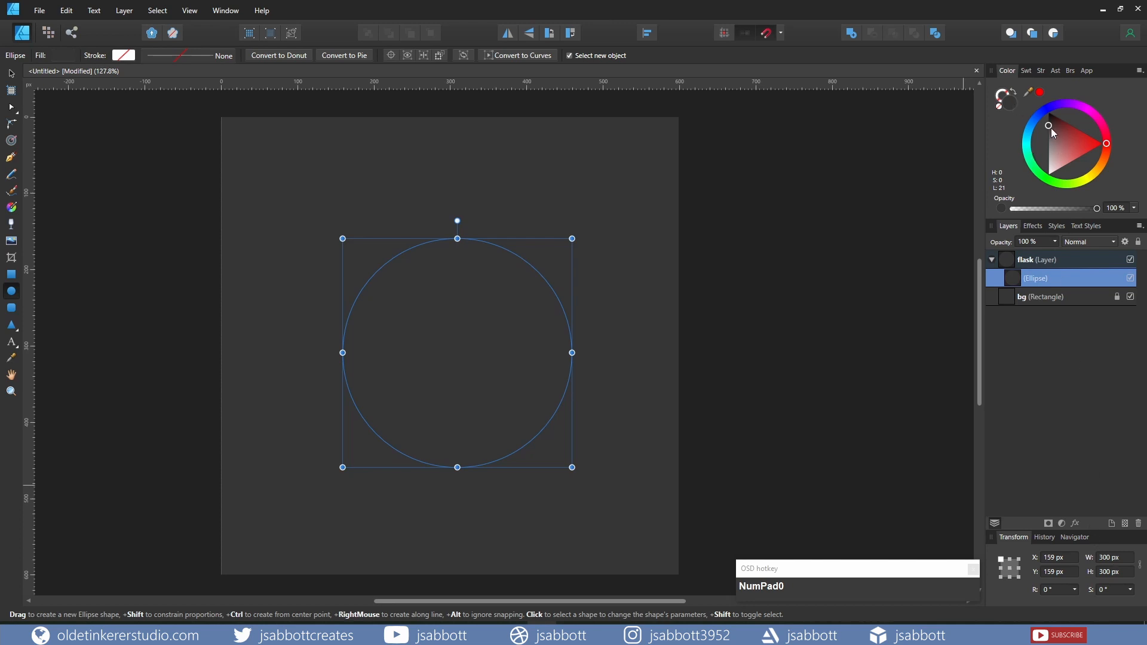
drag(1050, 128, 1049, 176)
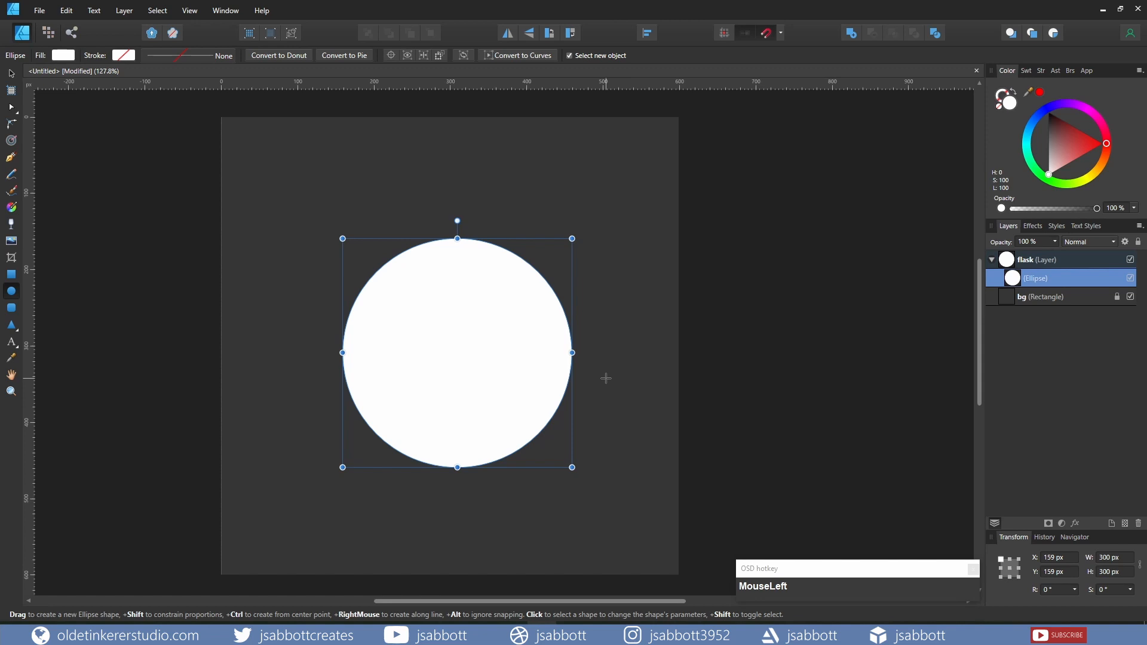
- Draw a white rectangle at the top of the circle as the flask neck, sized 100 px wide by 50 px high
key(m)
key(m)
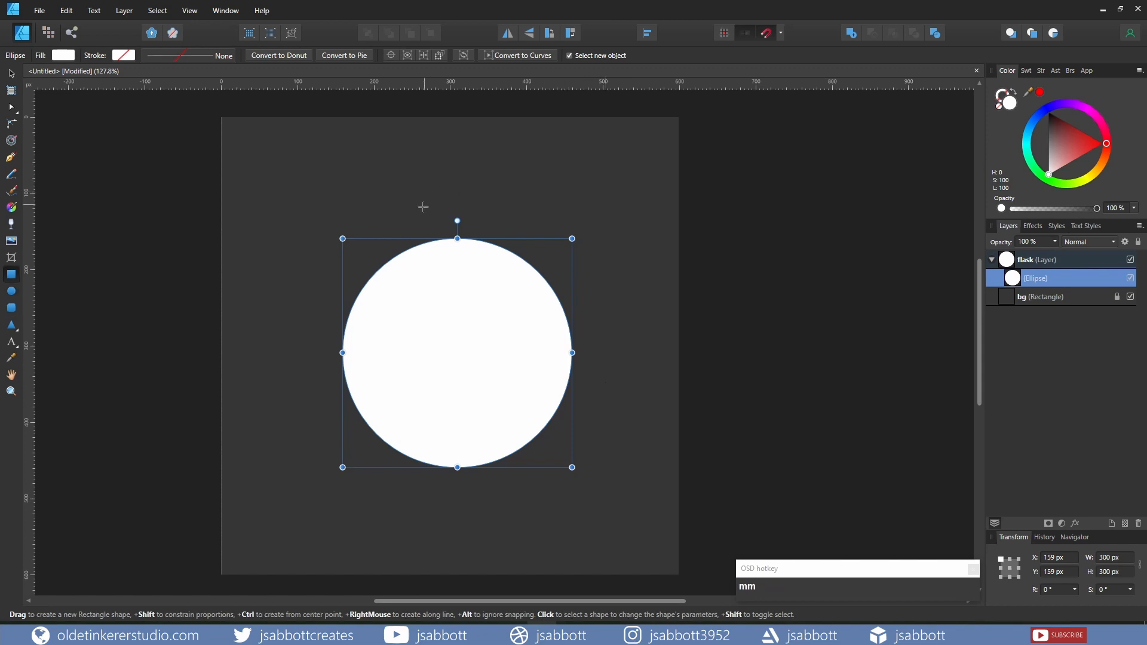
drag(421, 205, 491, 260)
click(1110, 558)
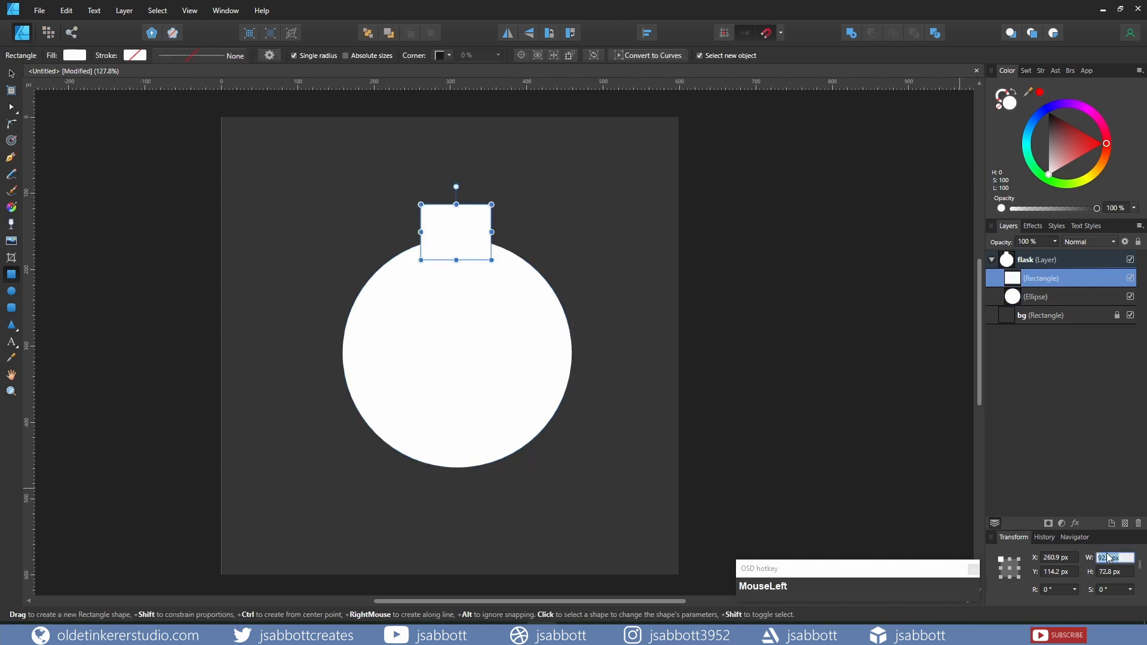
text(100)
key(Tab)
text(50)
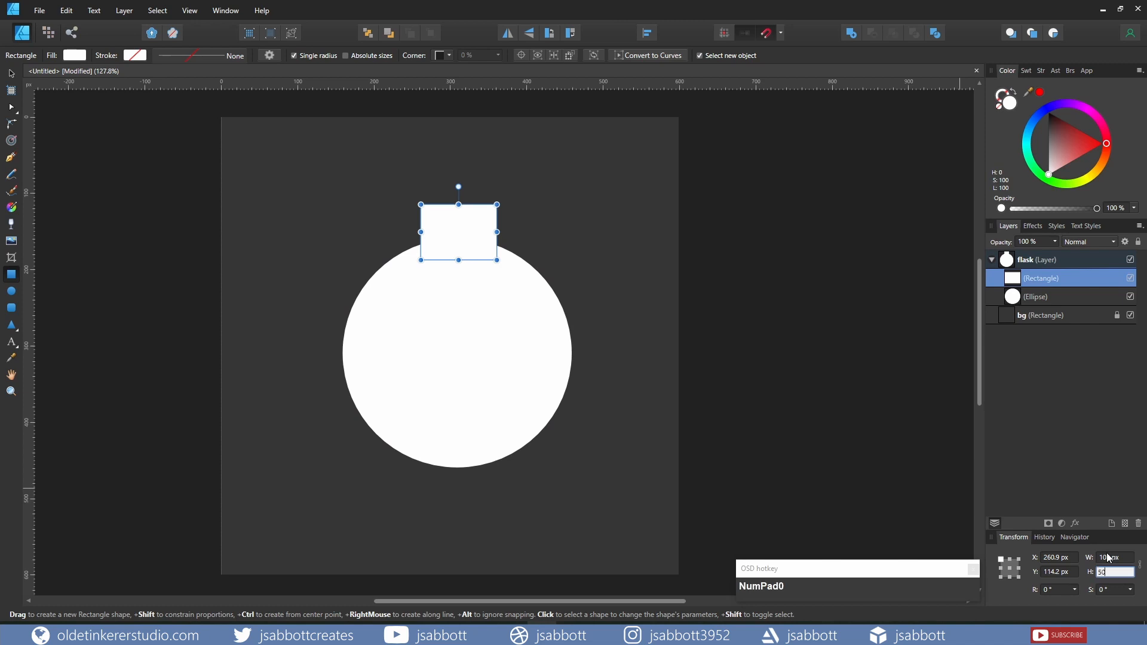
key(Return)
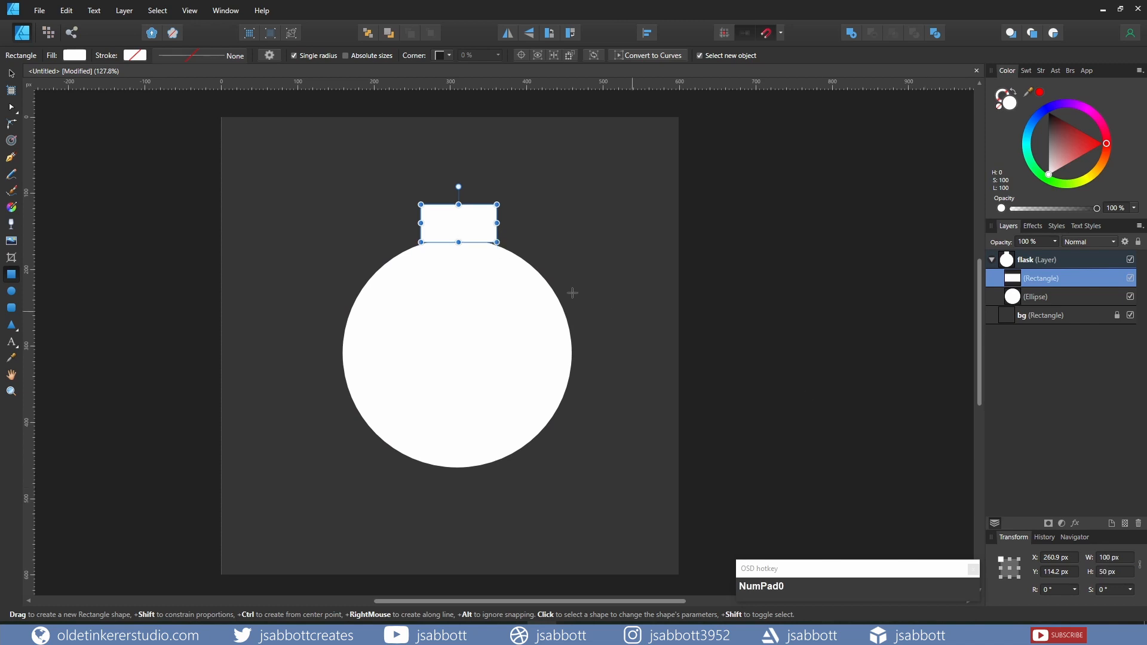
- Lower the neck rectangle to overlap the circle's top edge, and centre both shapes horizontally on the page
key(v)
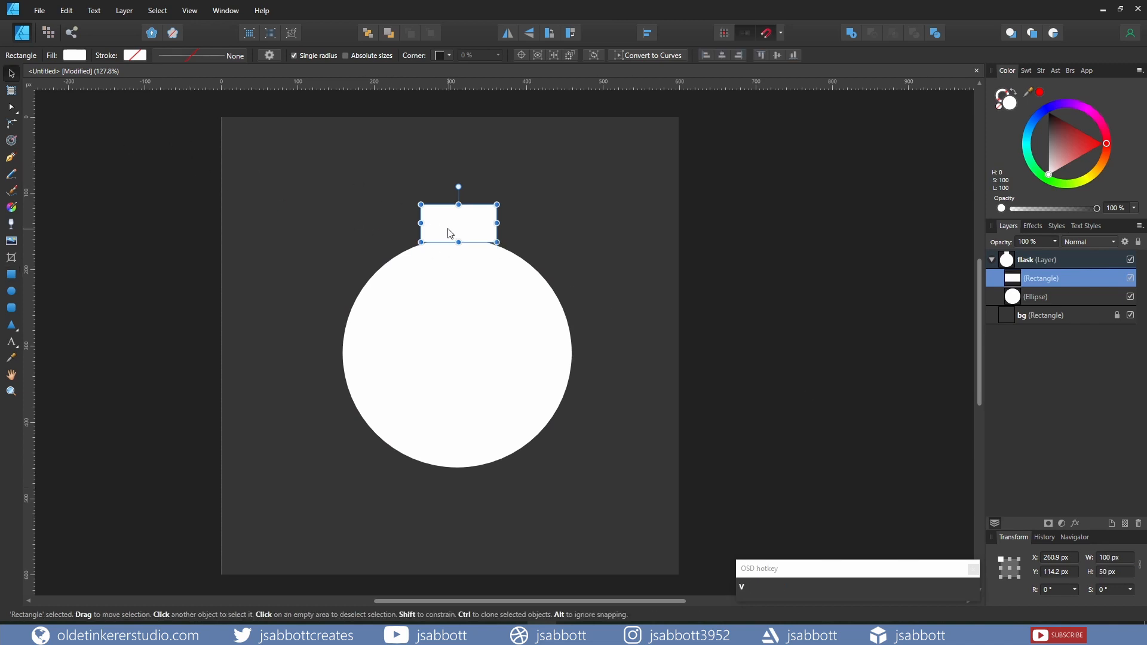
drag(453, 227, 456, 240)
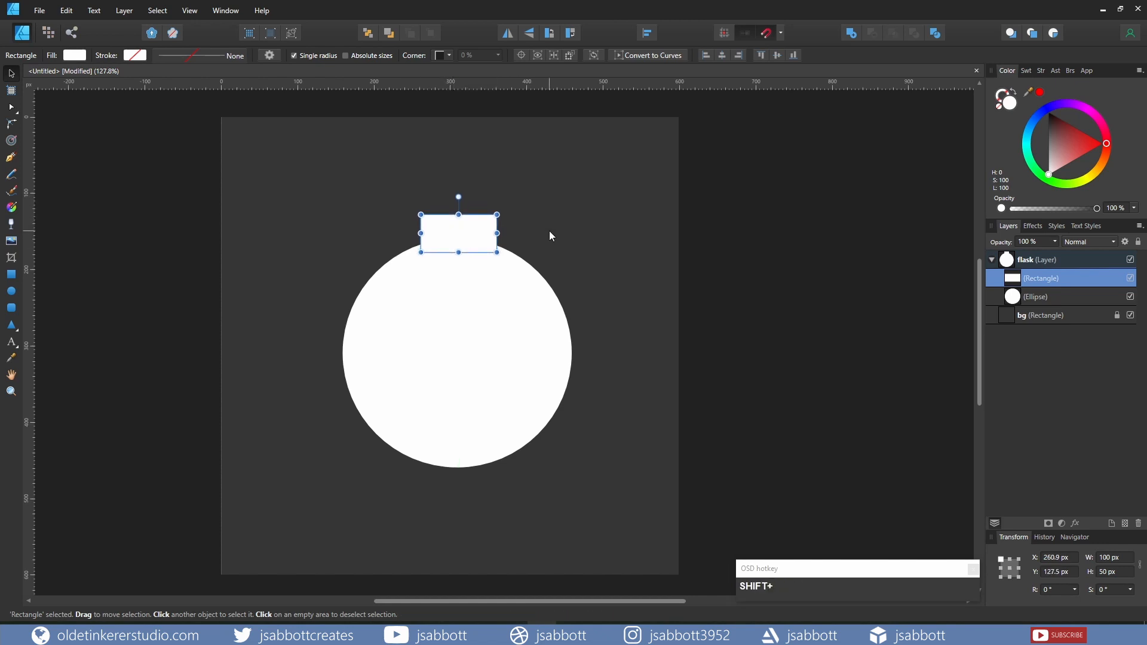
click(722, 55)
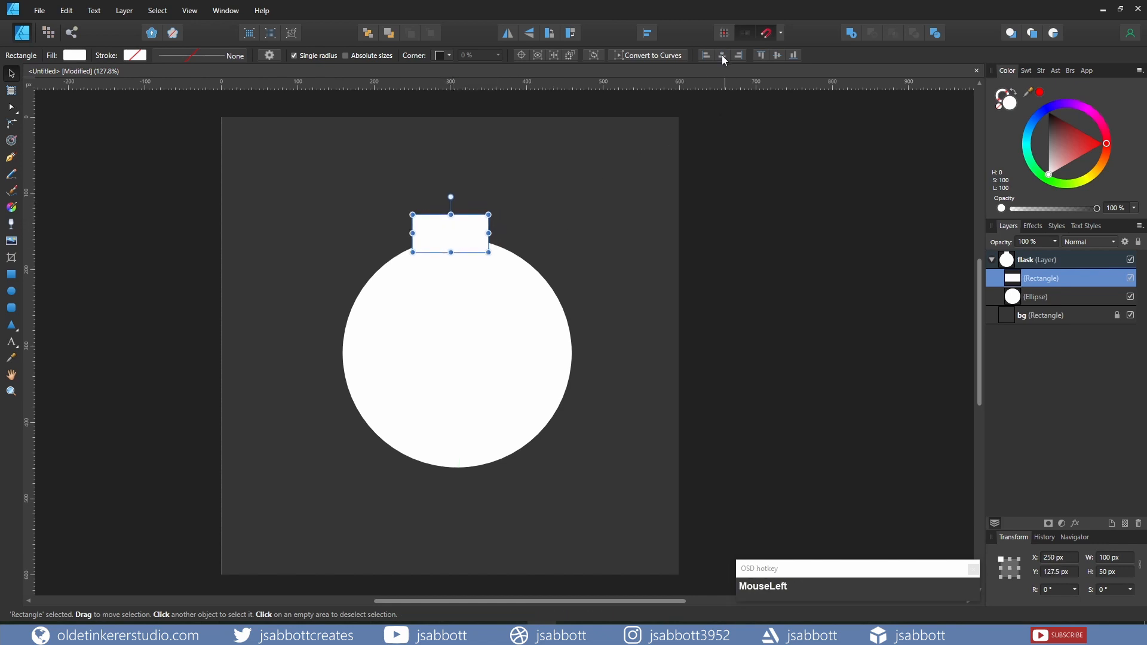
click(507, 318)
- Move the neck rectangle back one level so it sits behind the circle
right_click(460, 235)
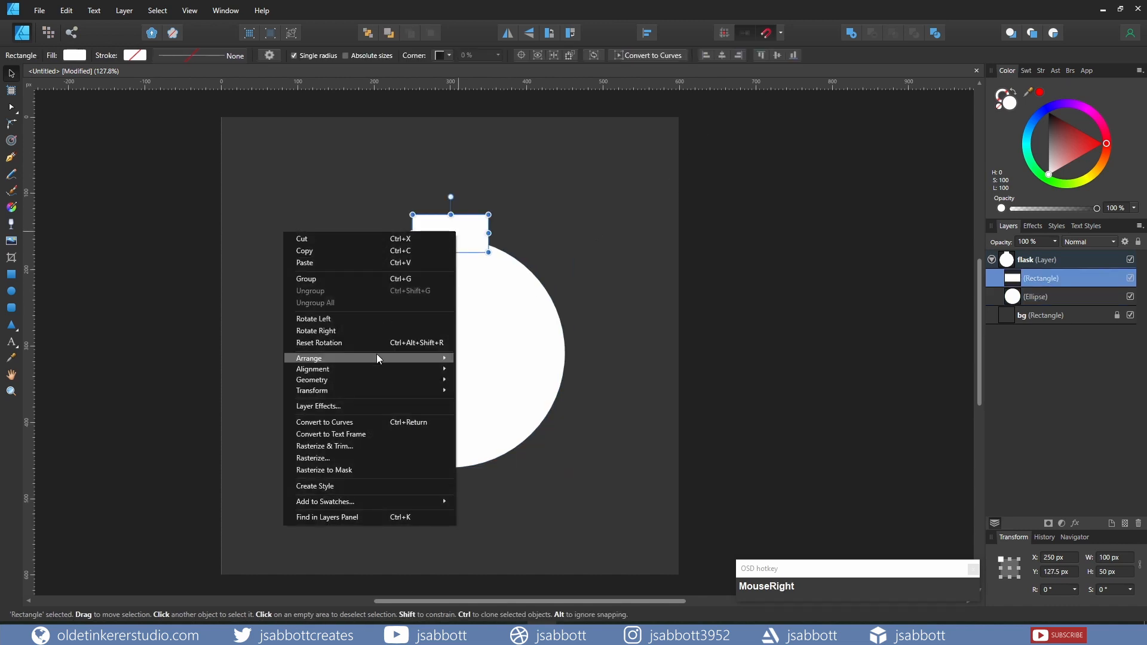
mouse_move(375, 357)
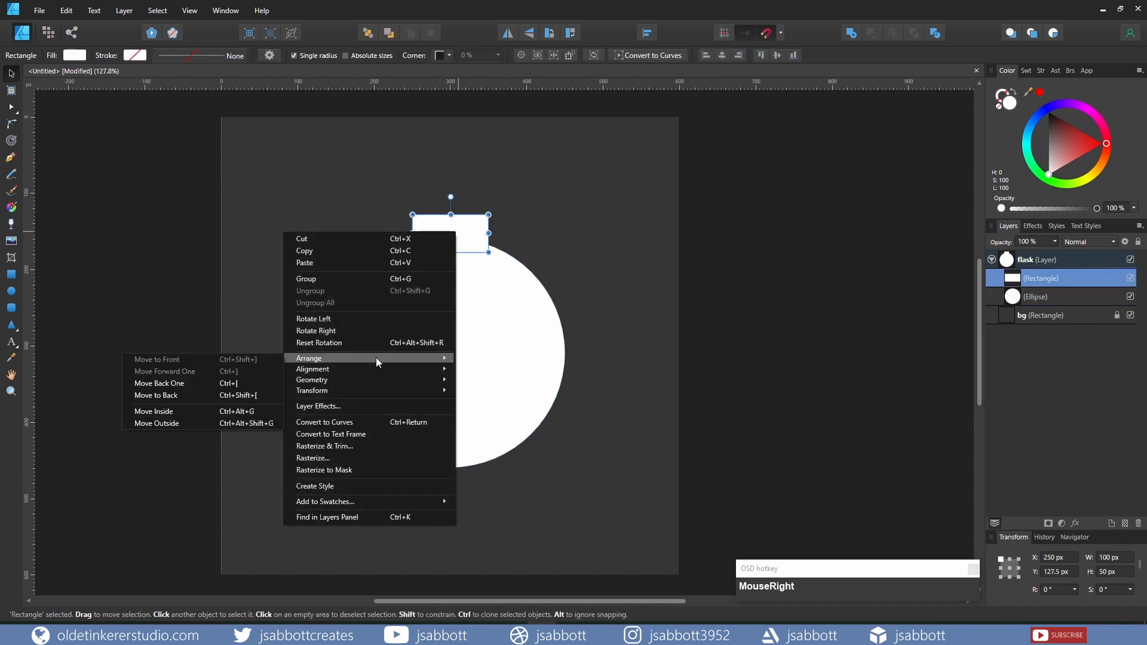
click(248, 382)
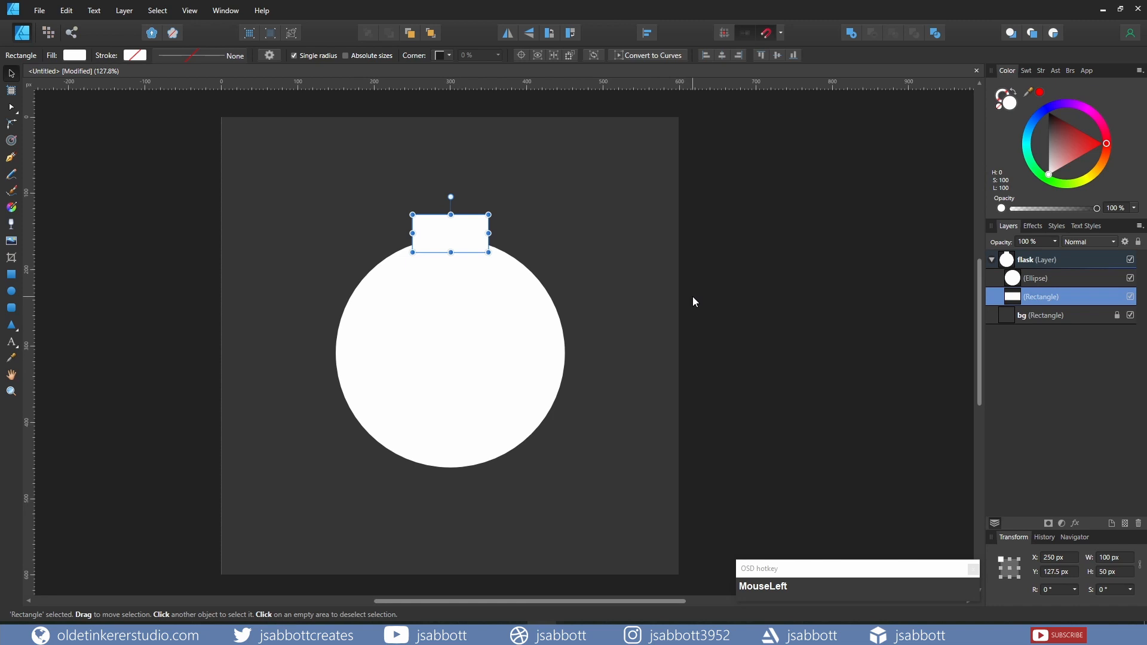
- Draw a flat white ellipse above and to the right of the flask, sized 125 px wide by 25 px high
key(m)
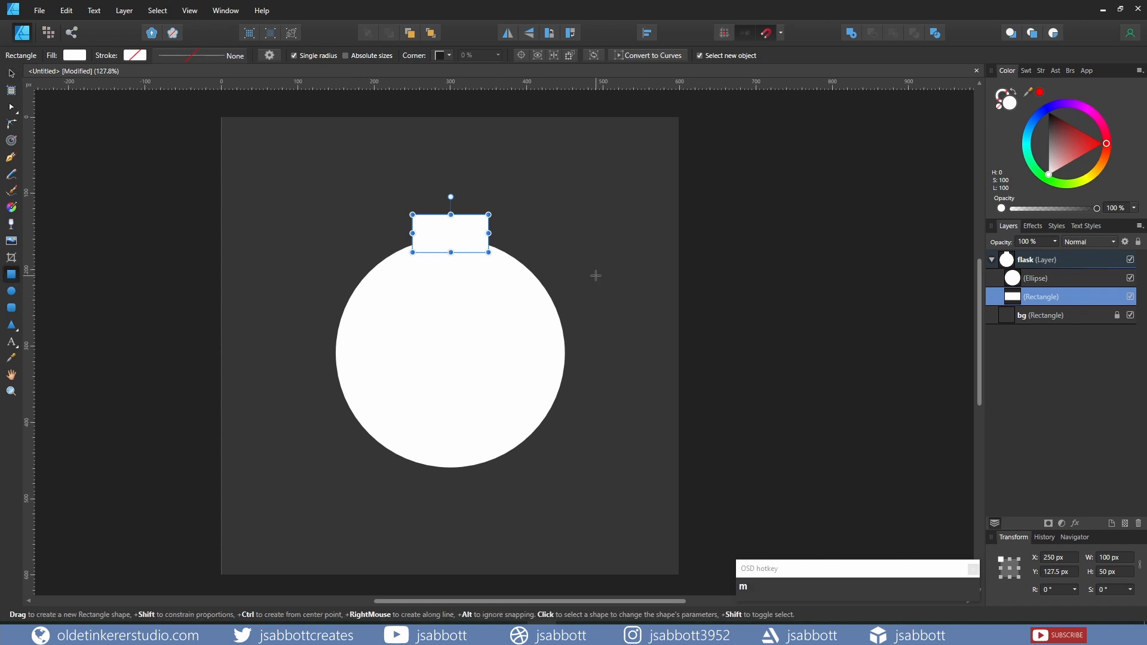
key(m)
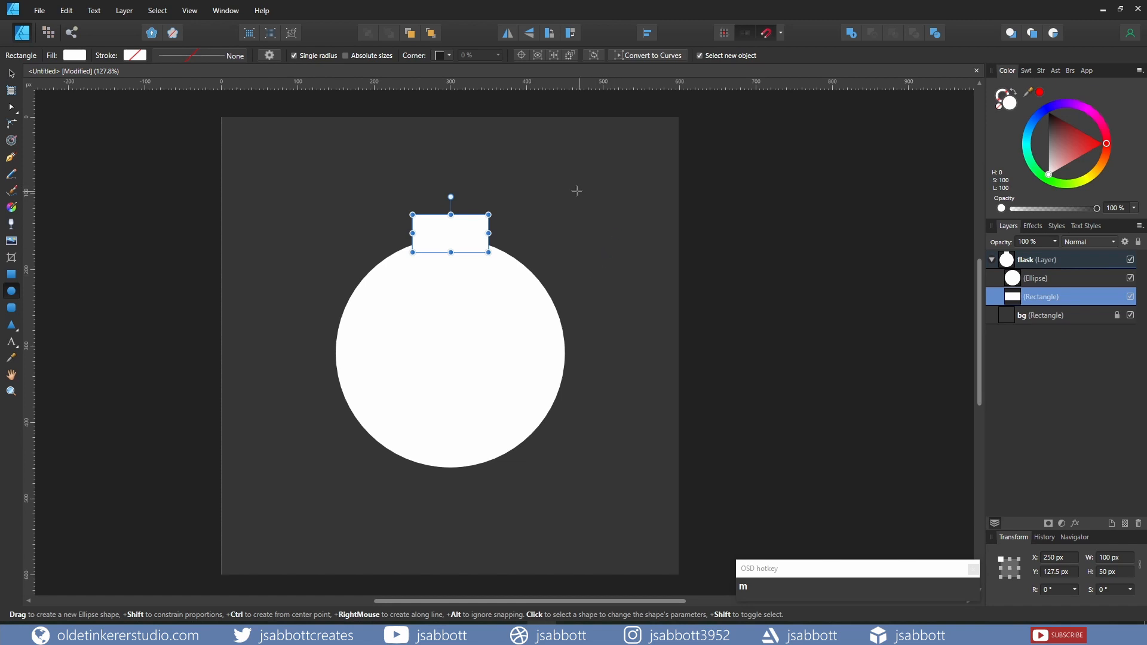
drag(556, 183, 626, 195)
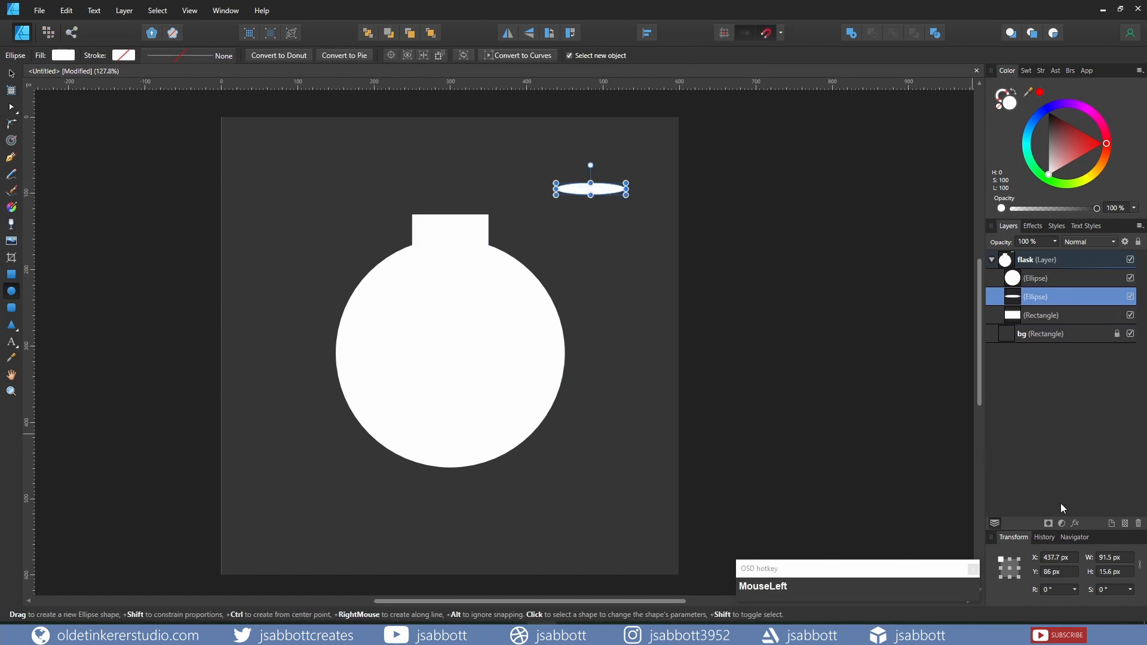
click(1109, 558)
text(125)
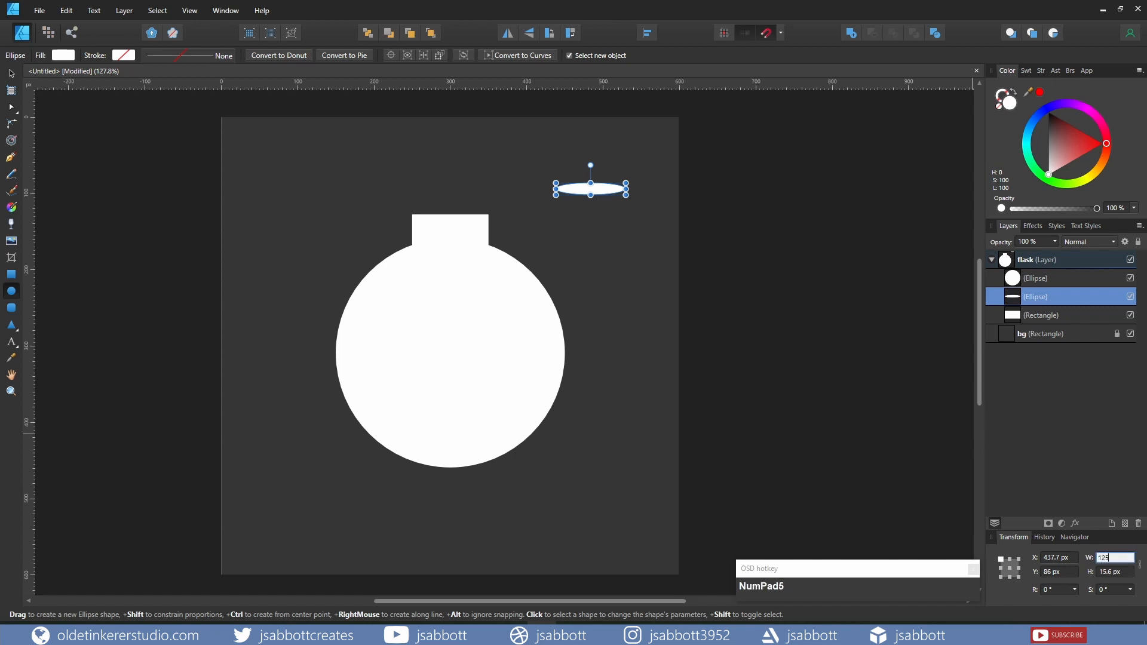
key(Tab)
text(25)
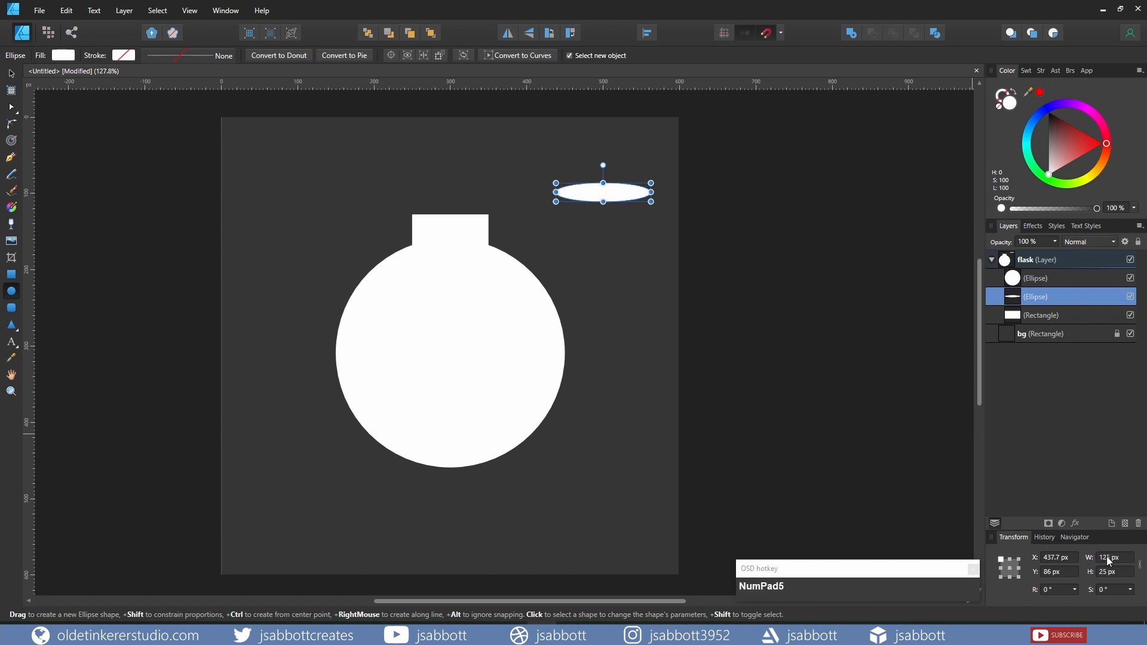
key(Return)
- Duplicate the flat ellipse and move both copies above the circle in the flask layer's stacking order
key(ctrl+j)
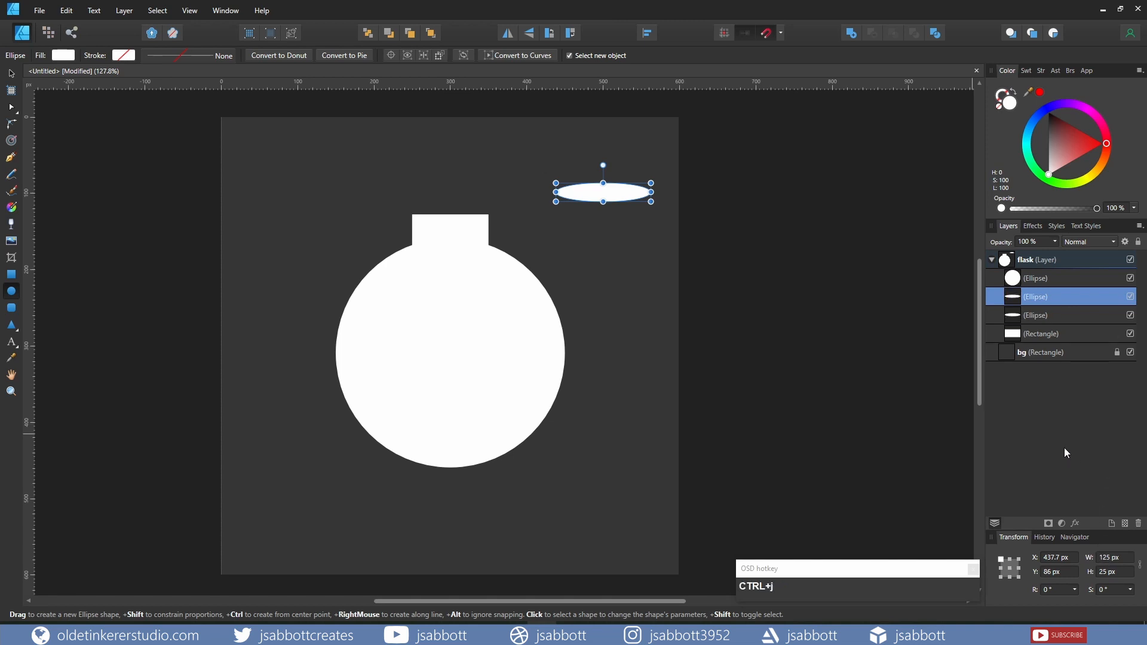
shift+click(1040, 315)
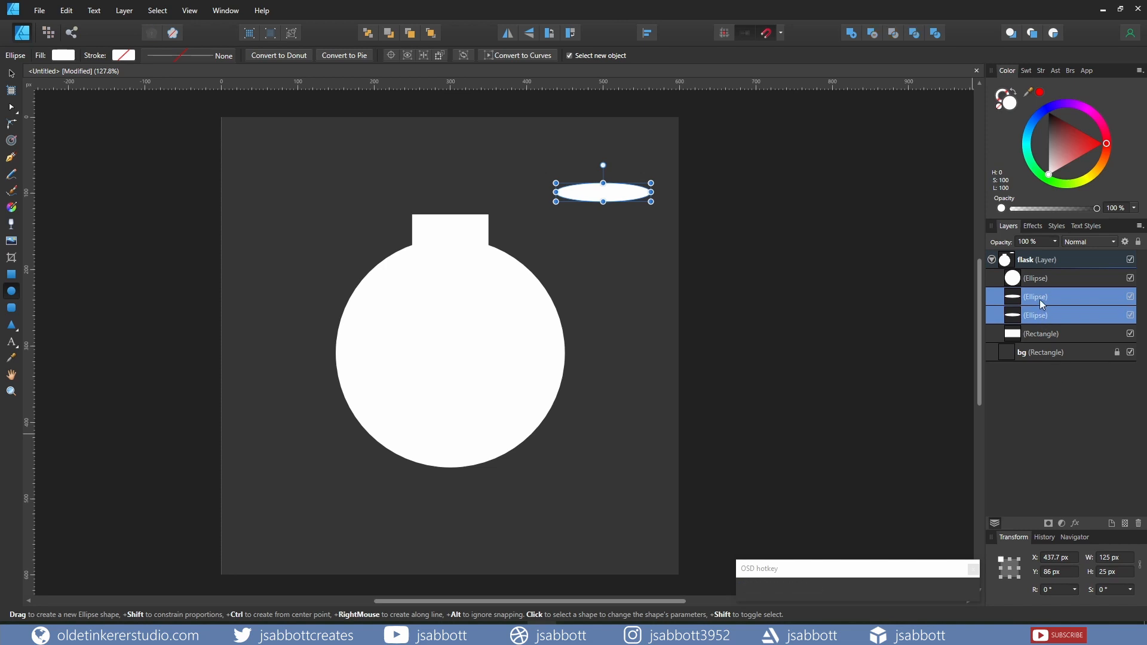
drag(1040, 299, 1044, 279)
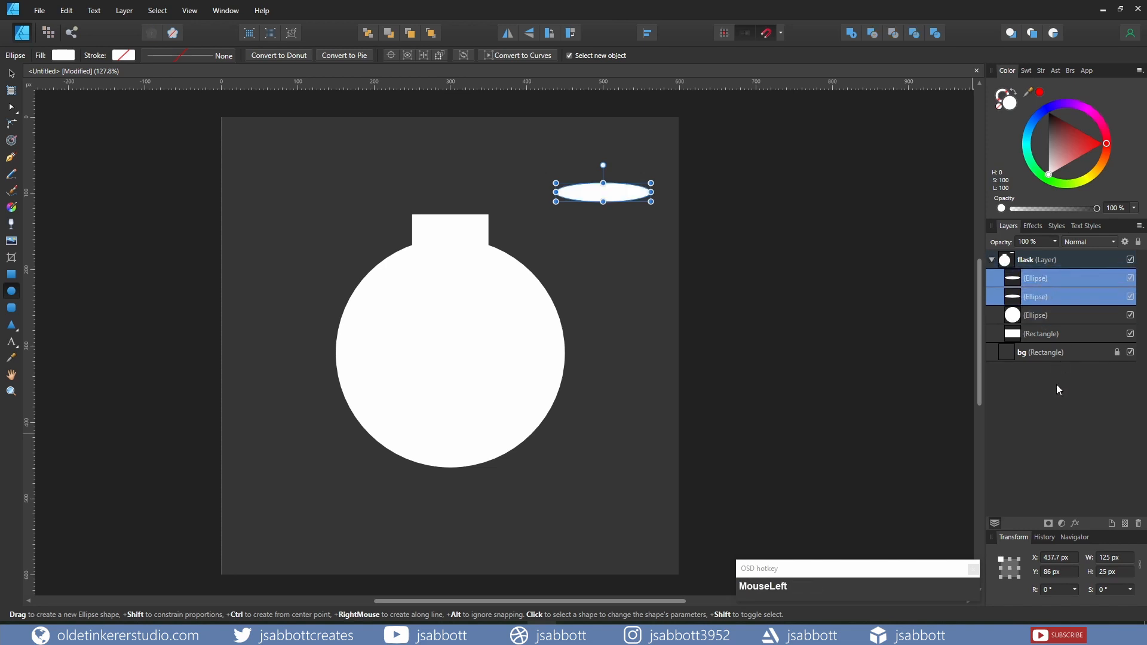
- Move the topmost flat ellipse straight up 60 px from its duplicate
click(1017, 276)
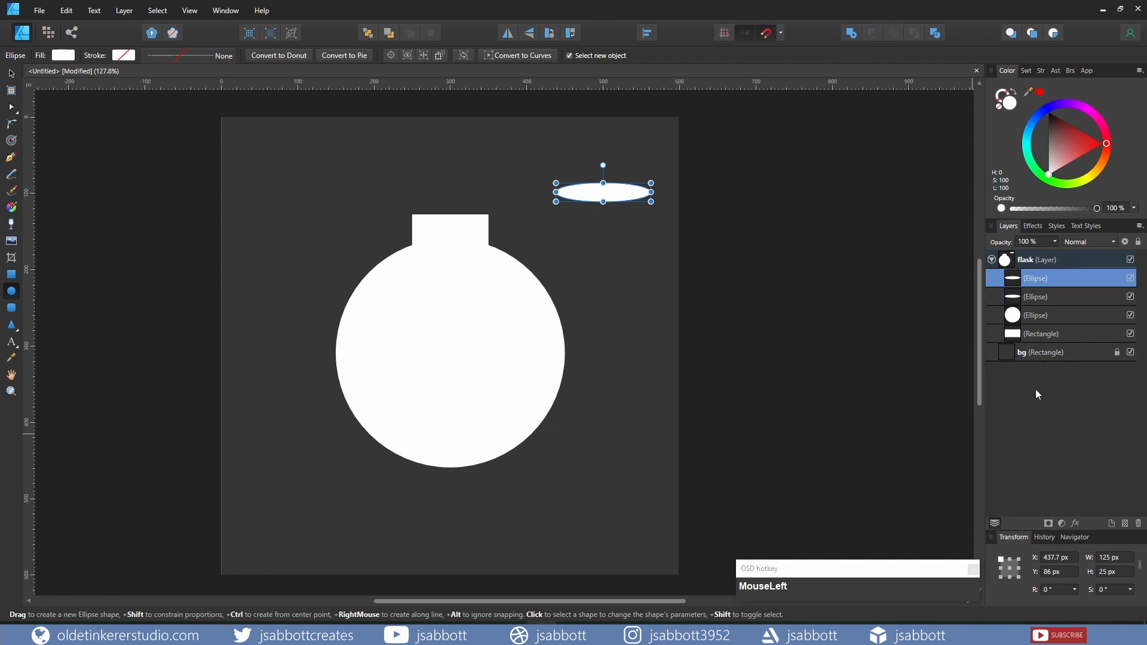
key(shift+Up)
key(shift+Up)
key(shift+Up)
key(shift+Up)
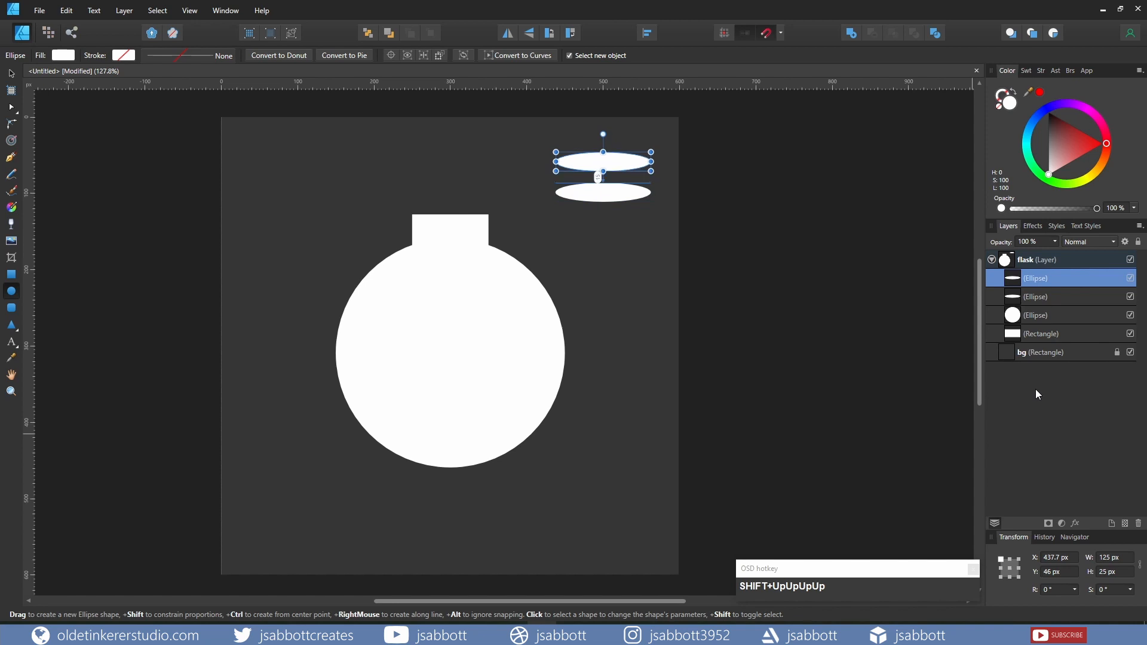
key(shift+Up)
key(shift+Up)
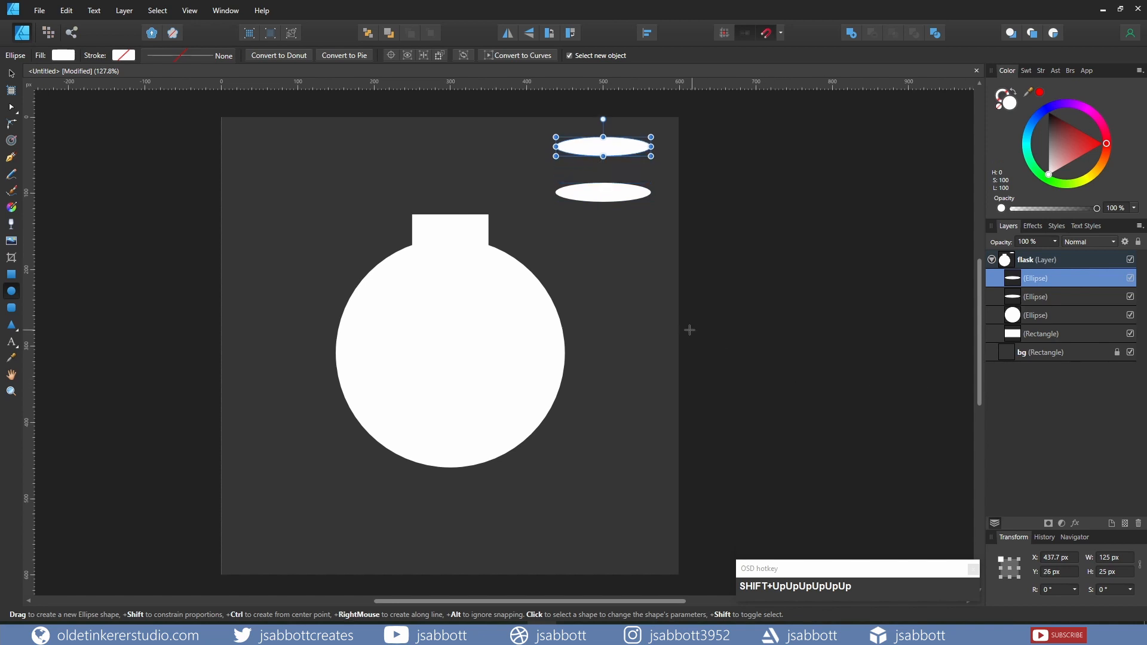
- Draw a white rectangle of about 114 × 85 px below the two flat ellipses
key(m)
key(m)
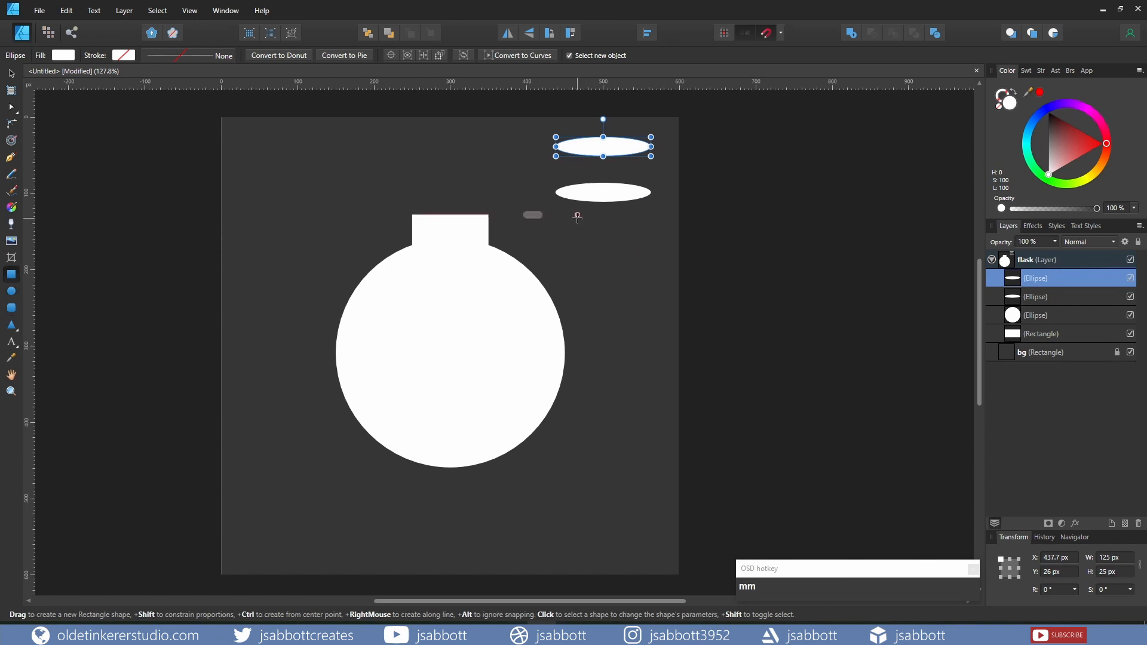
drag(577, 216, 664, 279)
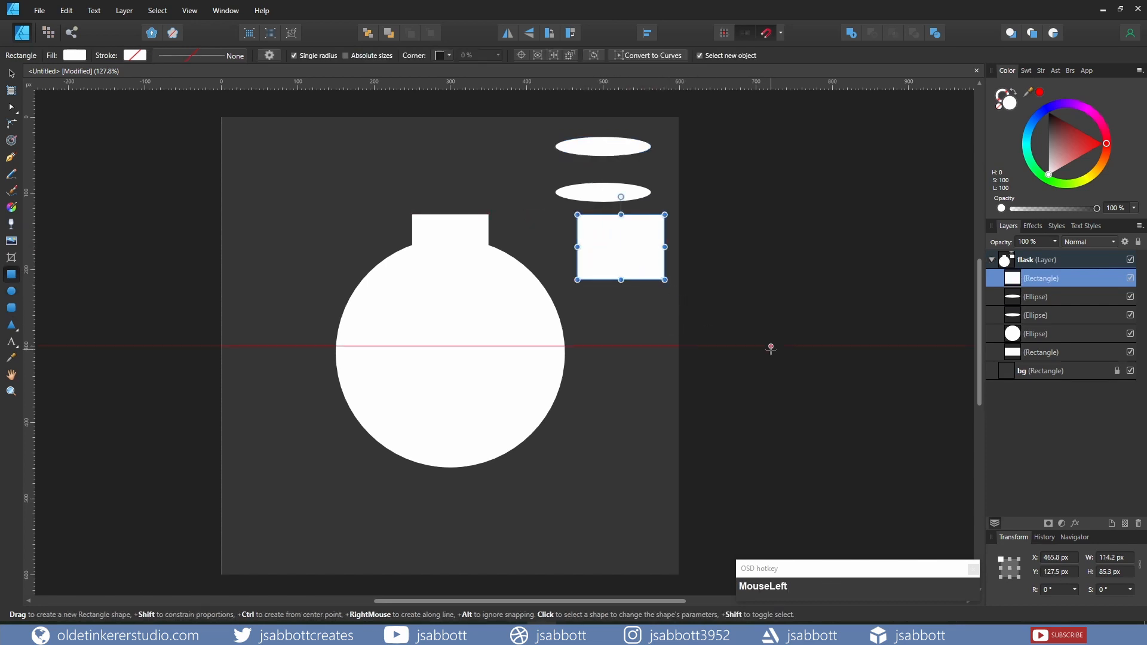
- Resize the new white rectangle below the two flat ellipses to 125 px wide by 60 px high
click(1109, 557)
text(125)
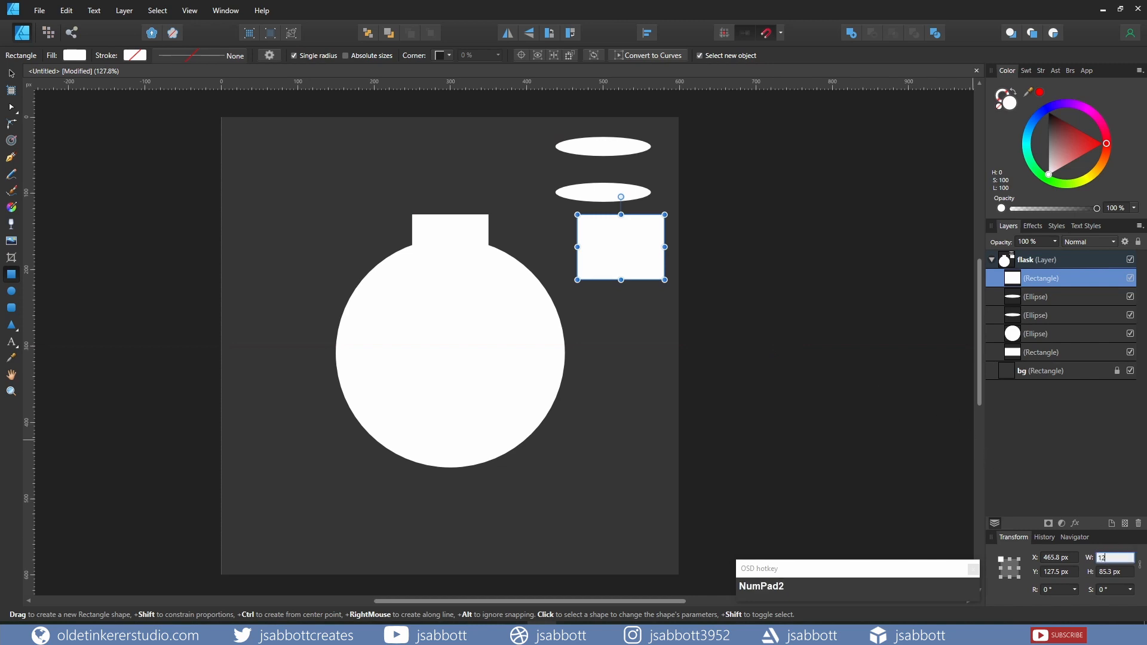
key(Tab)
text(60)
key(Return)
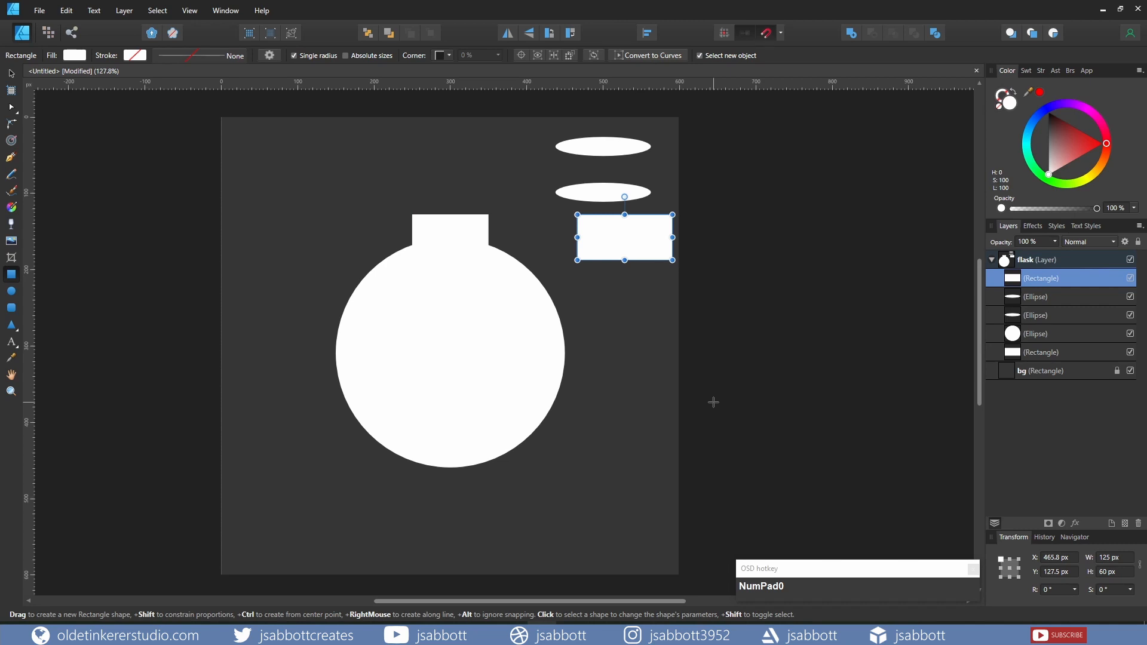
- Move the 125 × 60 px rectangle up between the centres of the two flat ellipses to form a cap, and deselect it
scroll(713, 402, down, 1)
click(677, 22)
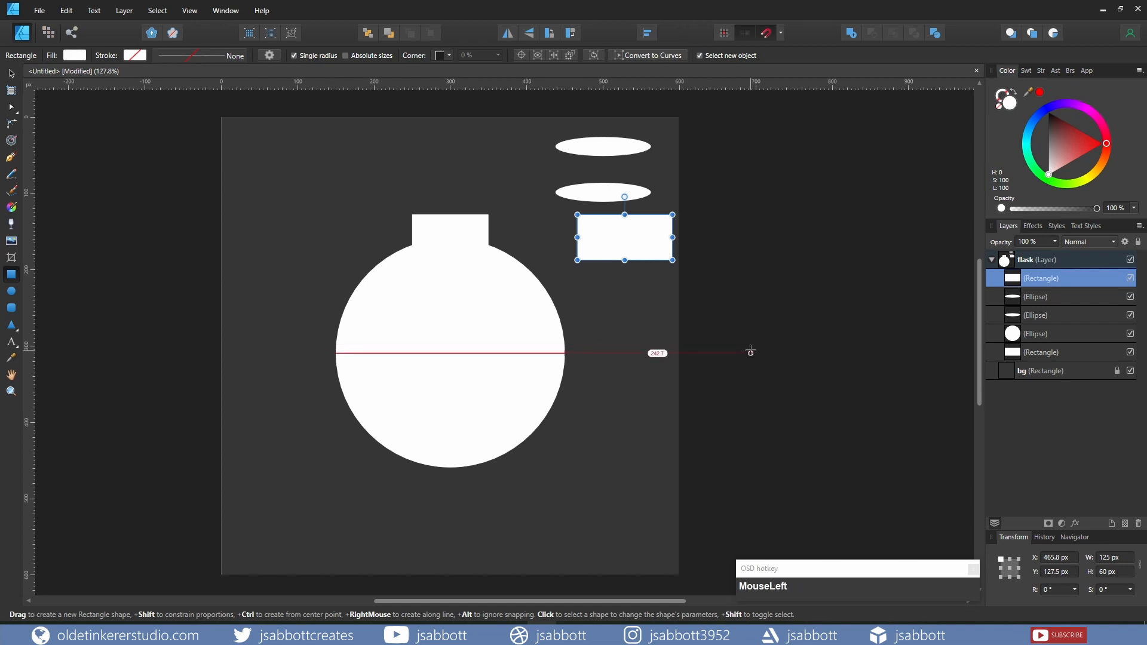
key(v)
drag(645, 245, 625, 174)
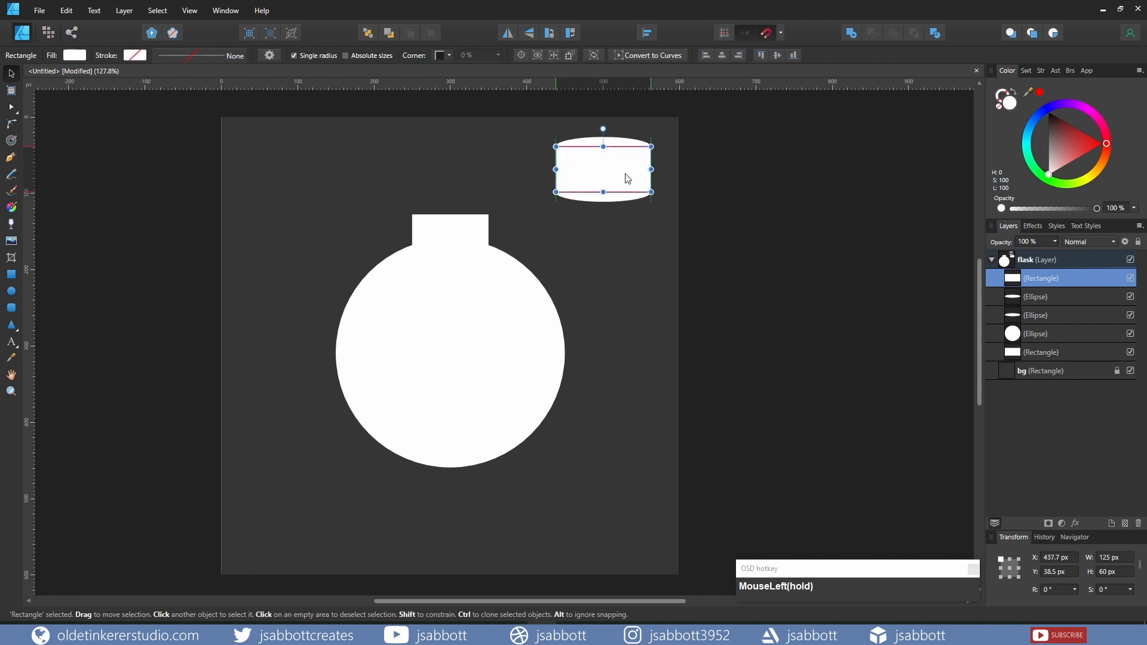
click(750, 217)
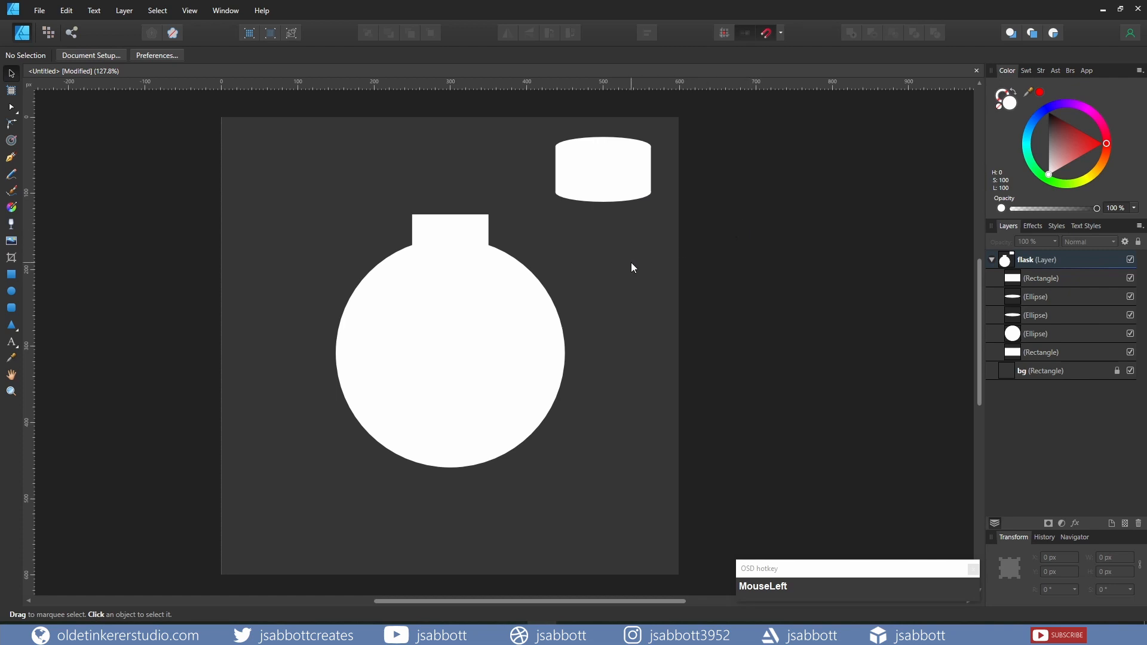
- Draw a thin ellipse just below the cap and size it 100 px wide by 10 px high
key(m)
key(m)
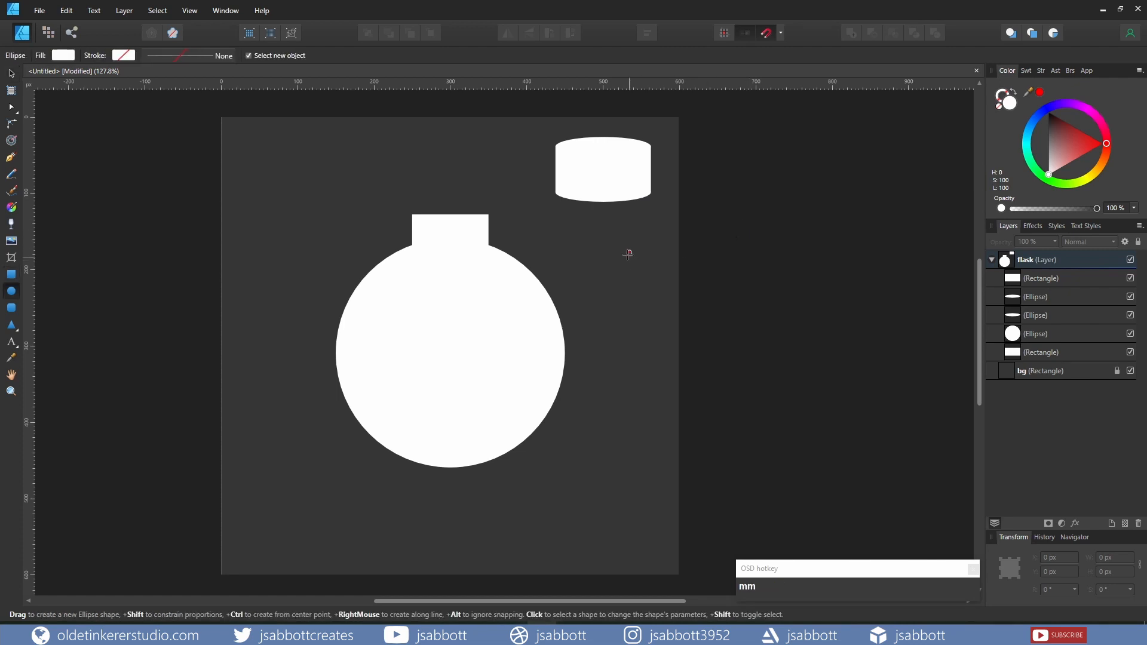
click(574, 213)
drag(573, 213, 631, 225)
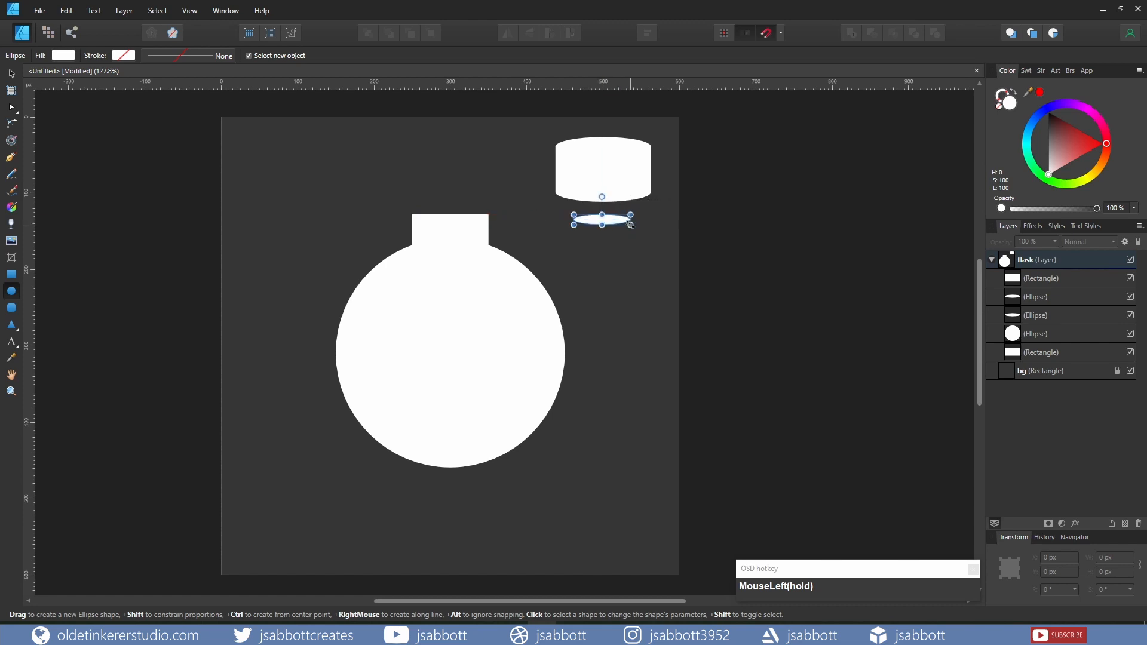
click(1103, 558)
text(100)
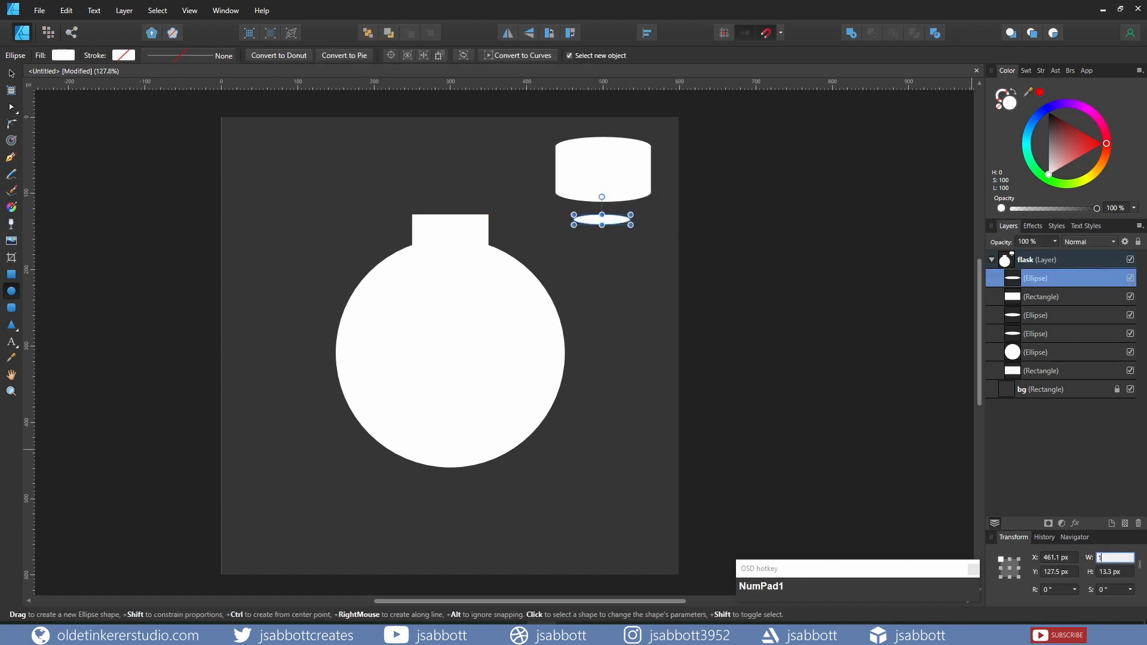
key(Tab)
text(10)
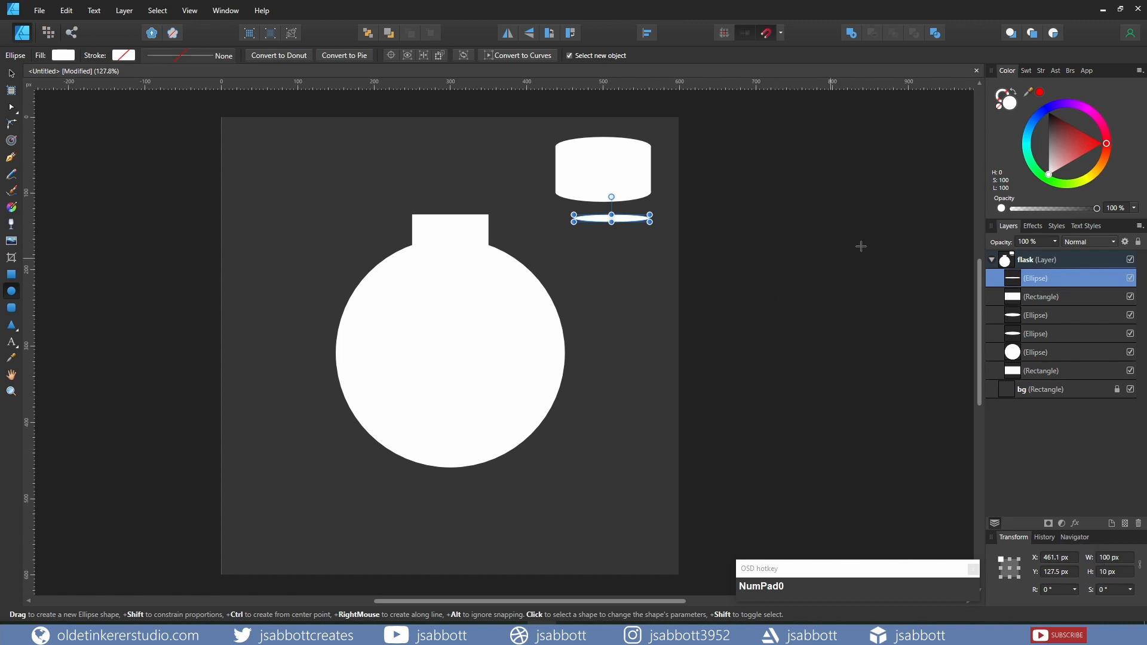
- Fill the thin ellipse with the colour E3E3E3 and set its layer opacity to 30%
click(1008, 105)
click(1009, 105)
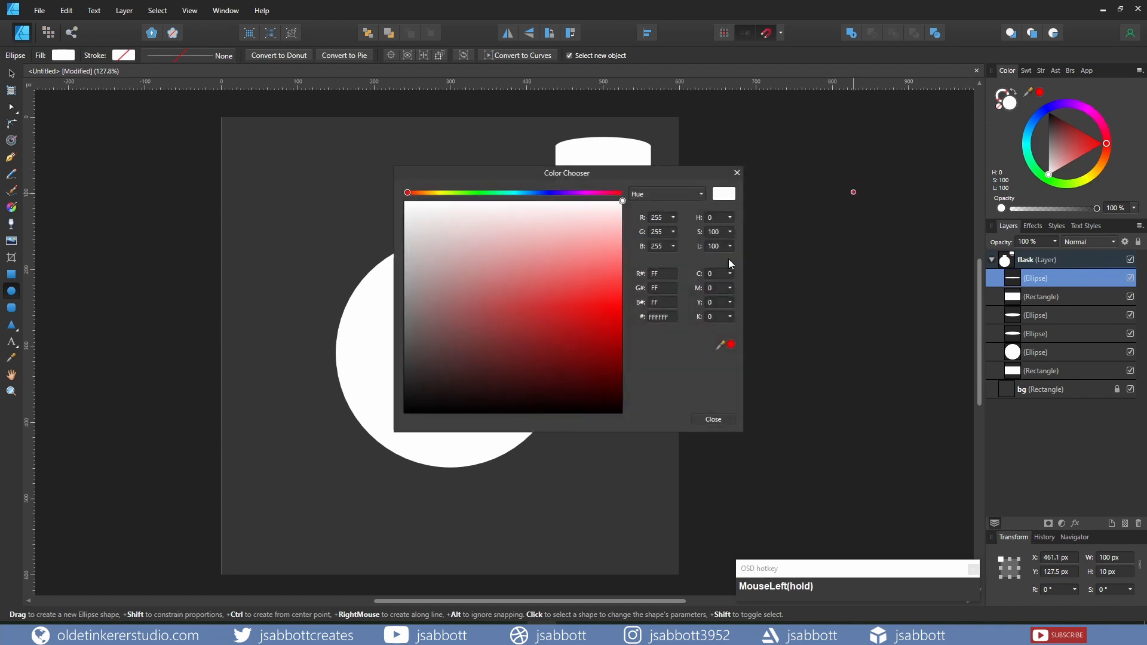
click(667, 317)
text(e3e3e3)
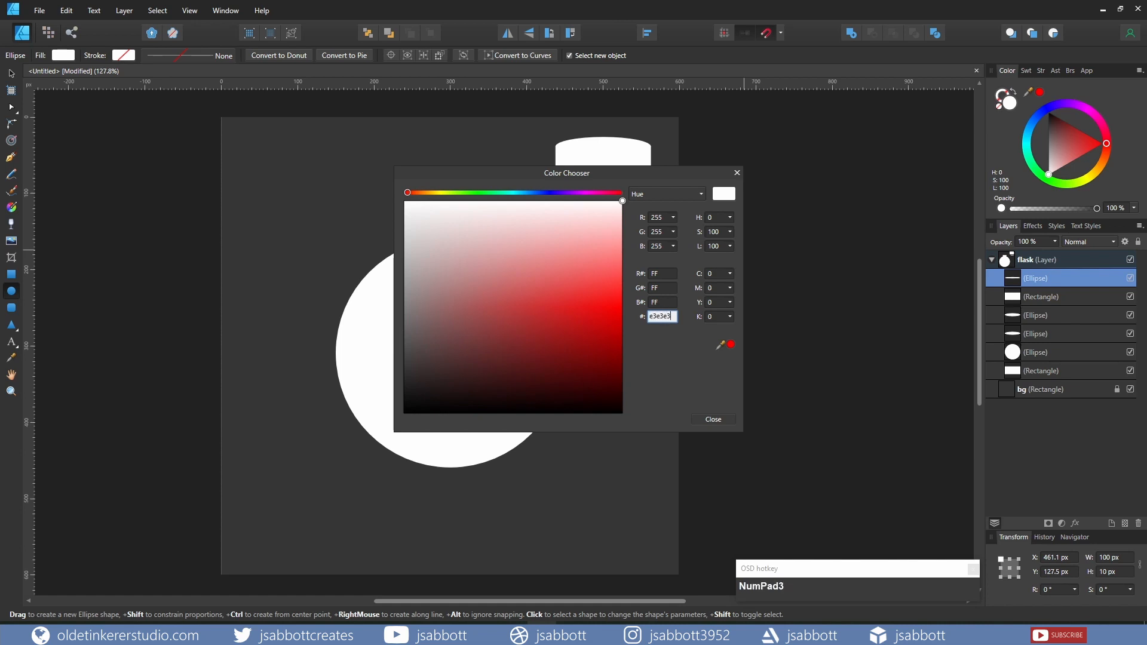
key(Return)
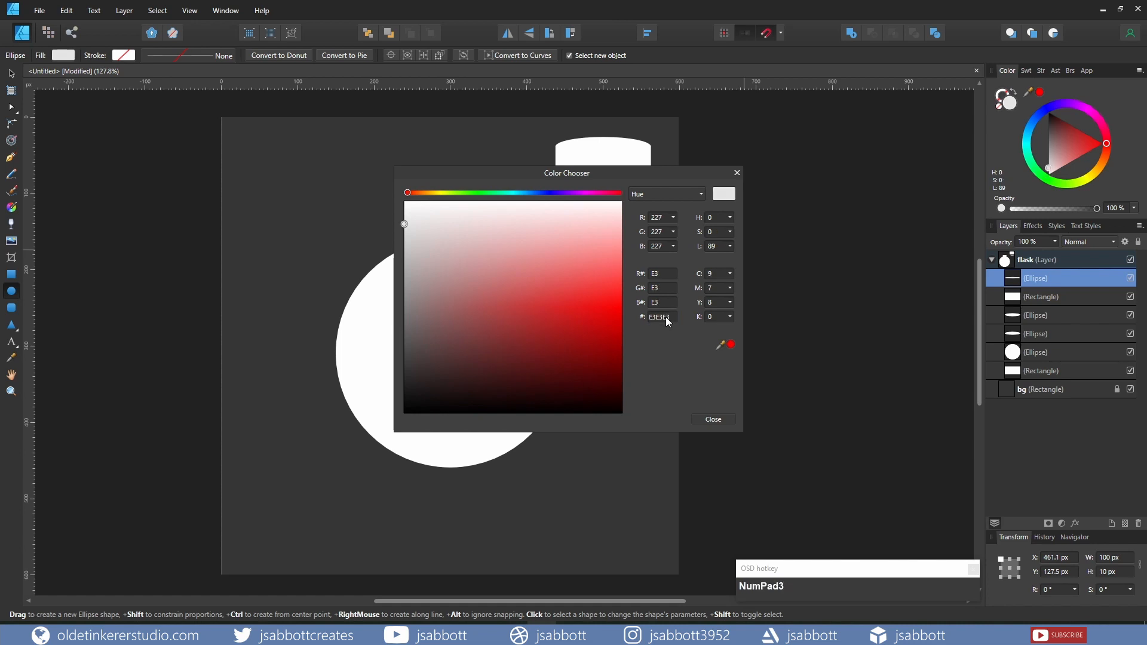
click(714, 419)
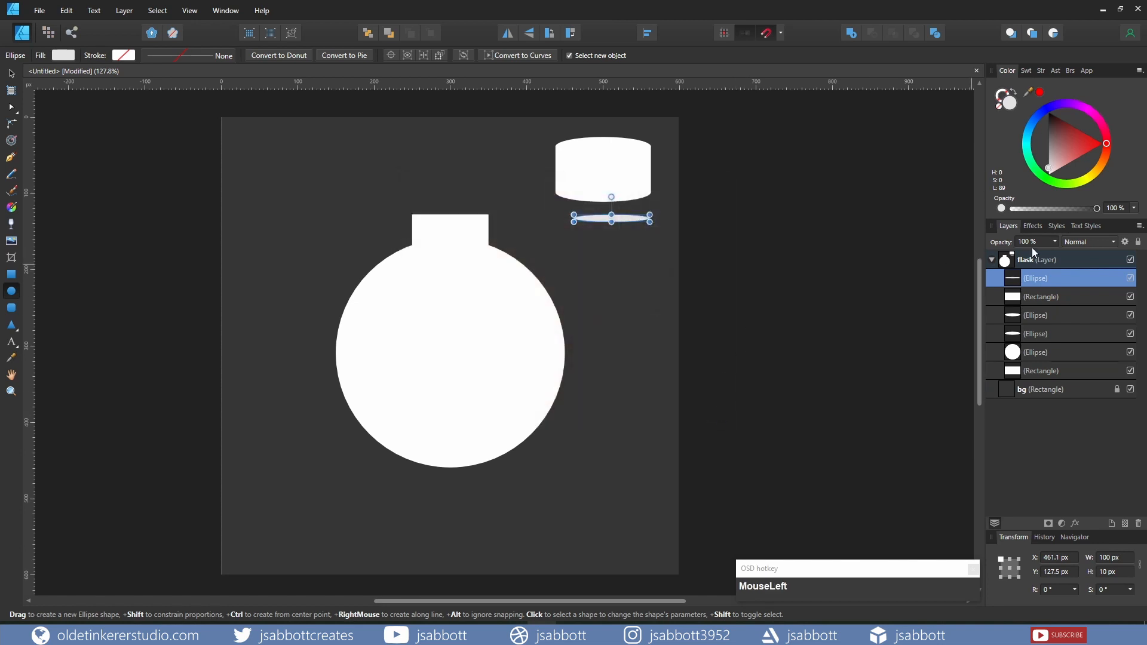
click(1028, 243)
text(30)
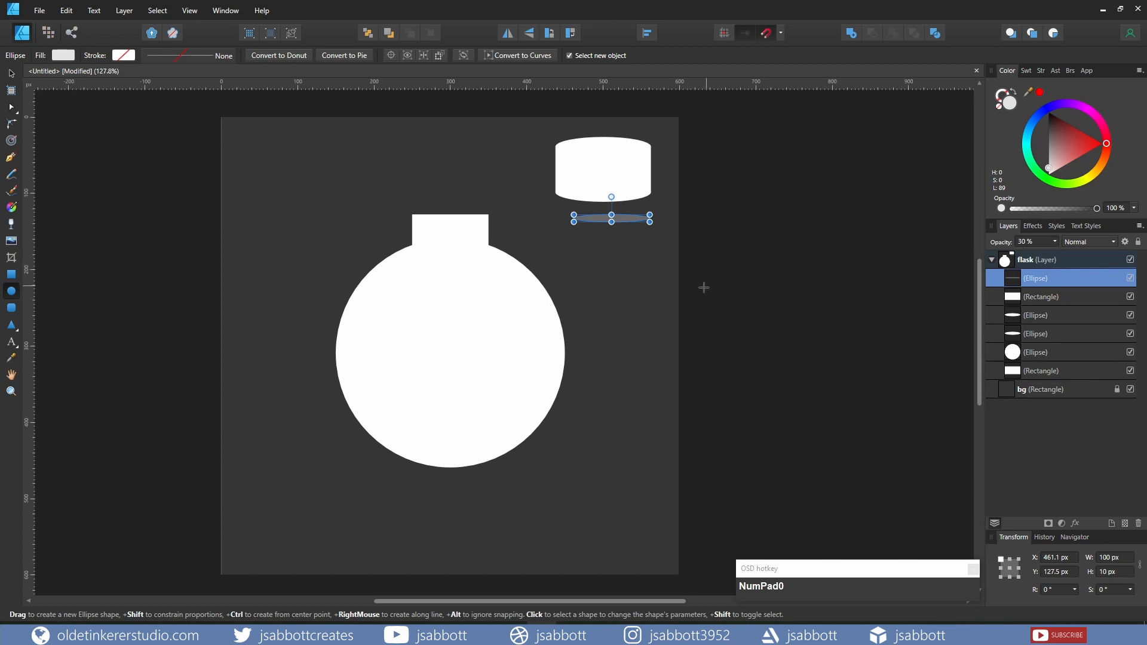
- Move the thin grey ellipse up onto the cap's lower edge, centred horizontally with the cap, and deselect it
text(v)
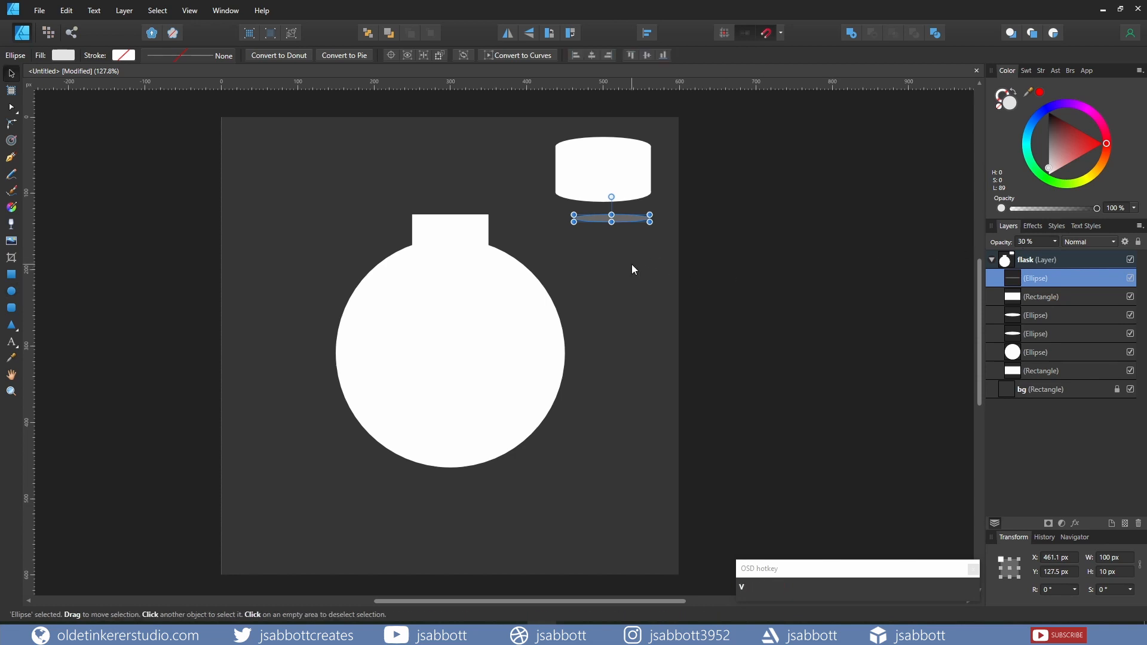
click(602, 218)
drag(602, 218, 594, 200)
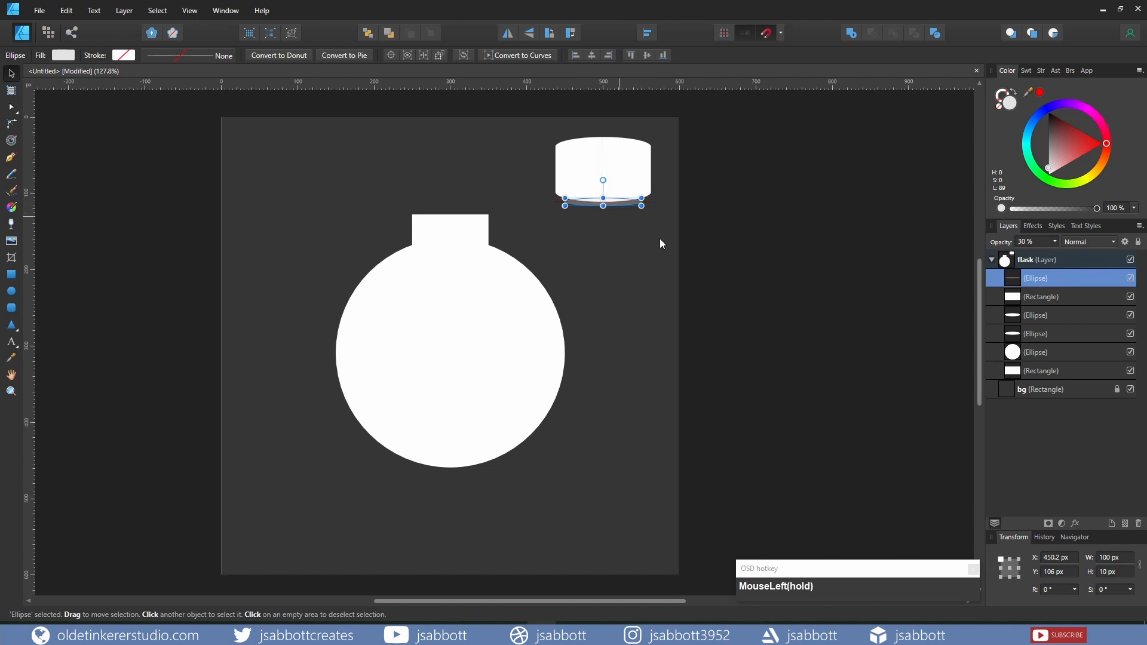
click(660, 244)
- Duplicate the cap's rectangle and narrow the copy to a vertical strip about 7.3 px wide near the cap's right edge
click(615, 178)
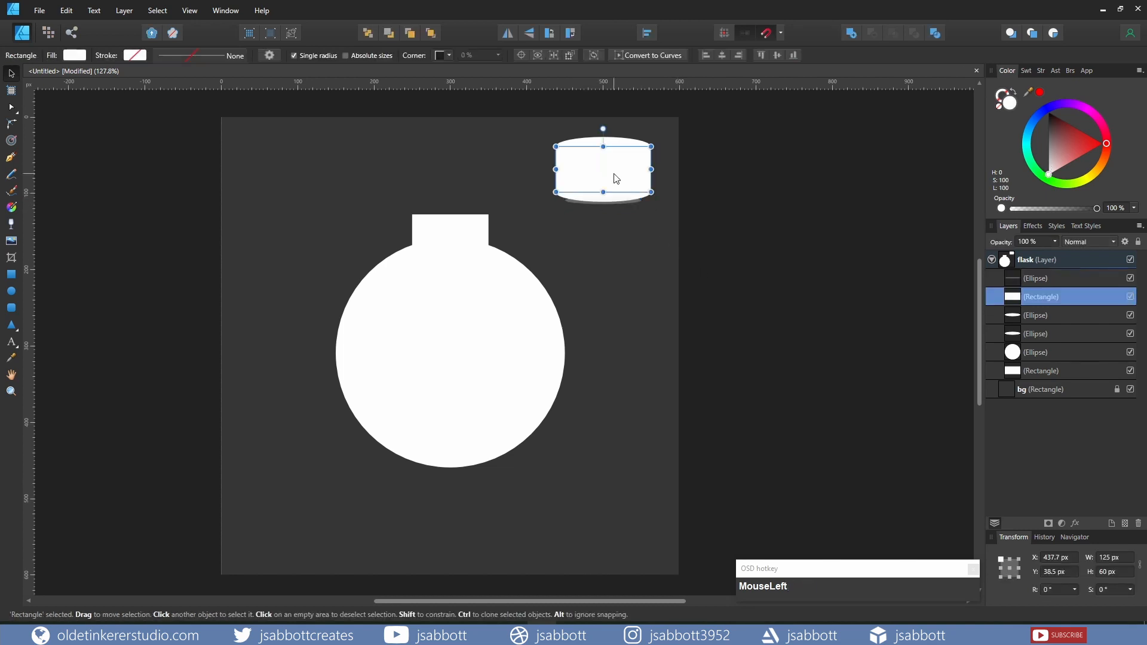
key(ctrl+j)
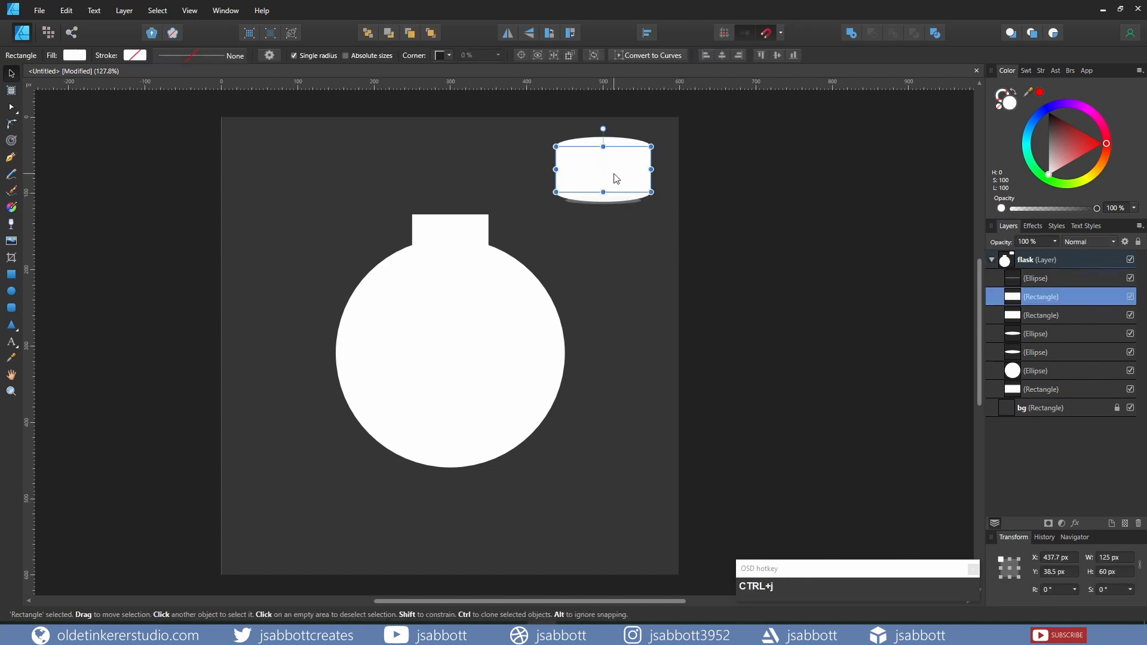
drag(556, 169, 636, 166)
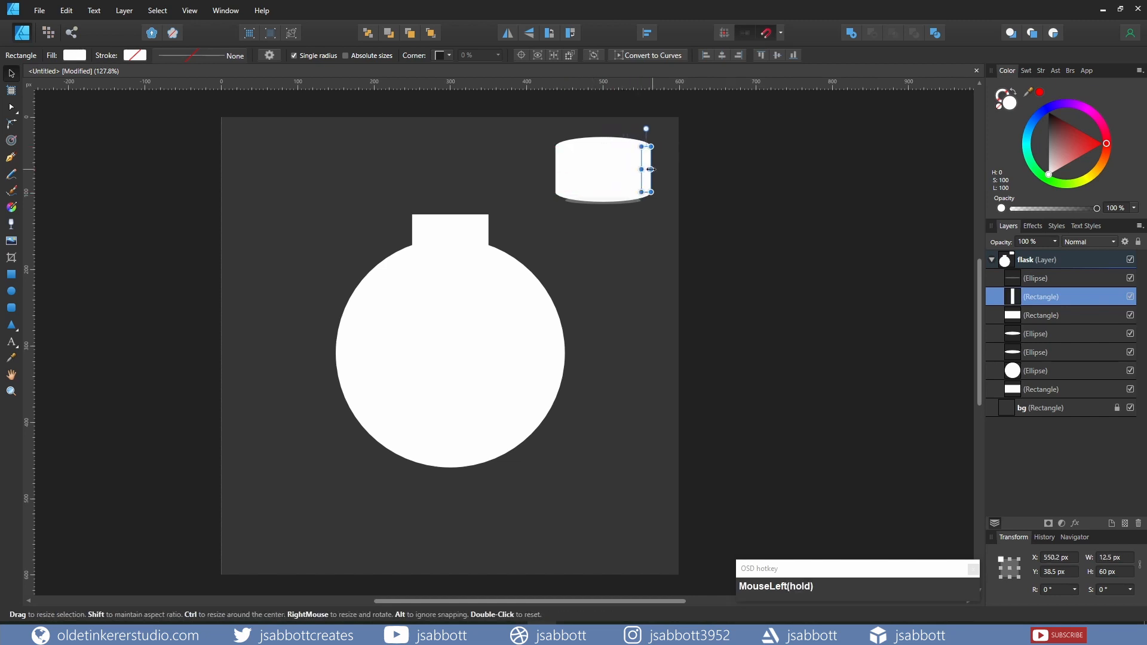
drag(651, 170, 591, 161)
scroll(706, 177, up, 4)
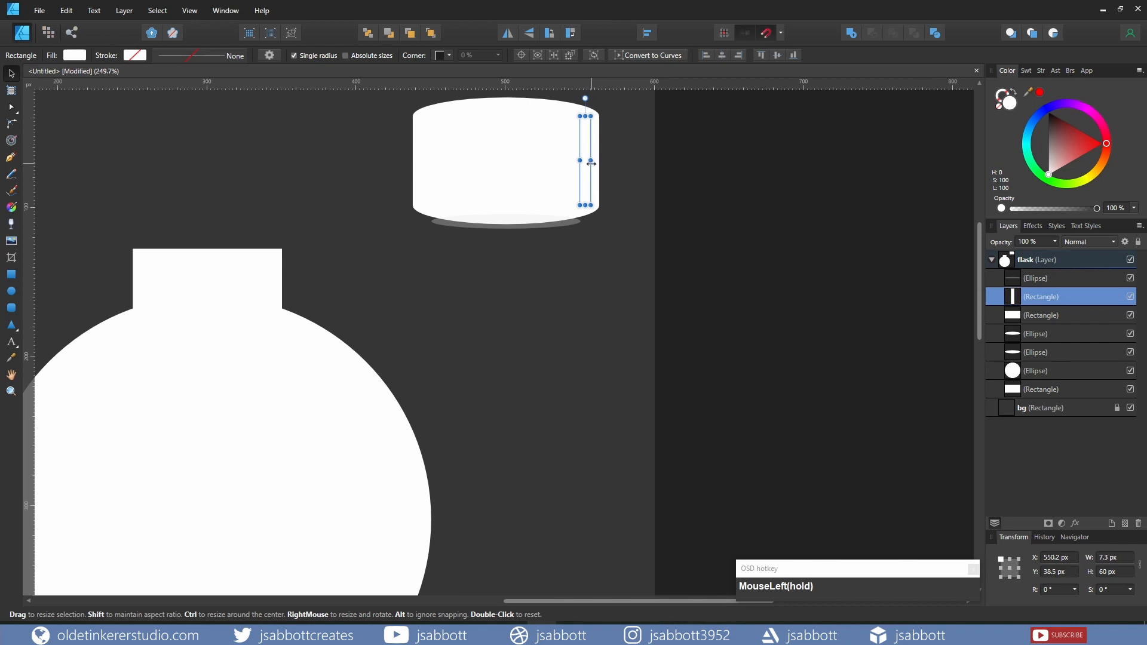
- Fill the vertical strip with the grey sampled from the thin ellipse under the cap, and set its opacity to 30%
key(i)
click(570, 222)
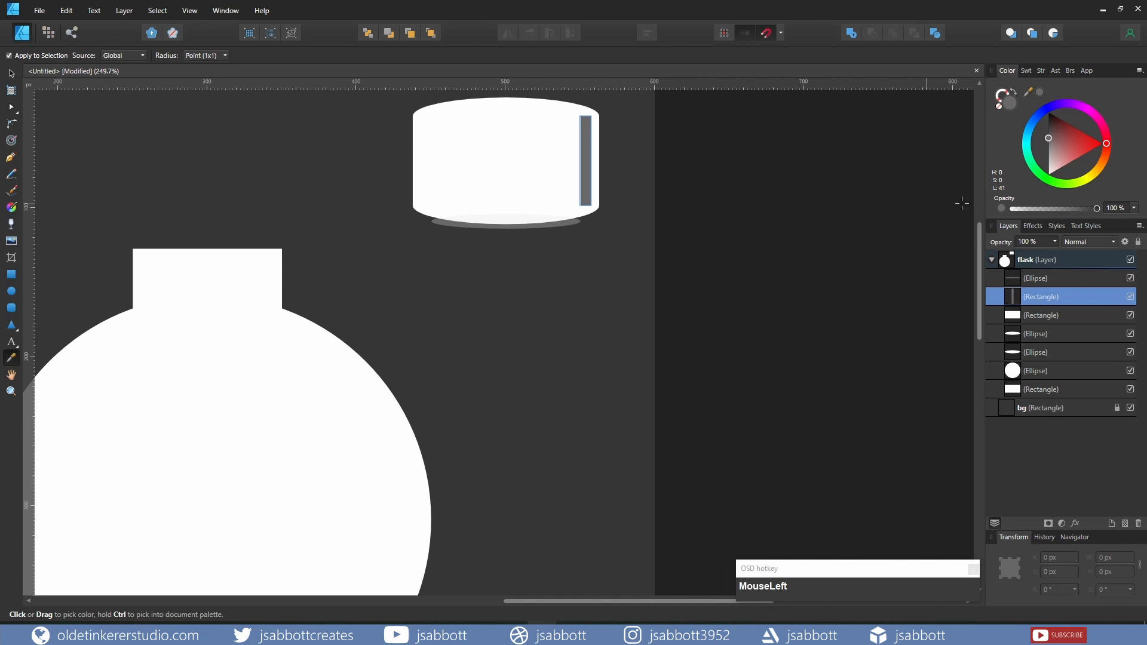
click(1027, 242)
text(30)
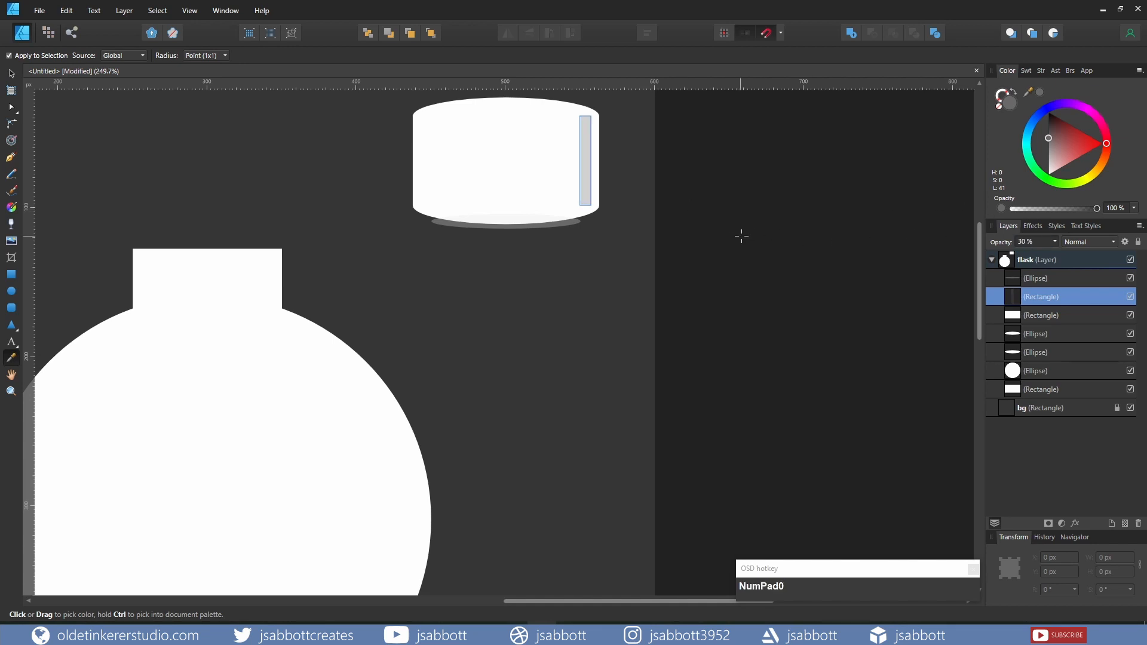
- Select all five shapes that make up the cap and group them
text(v)
scroll(379, 146, up, 2)
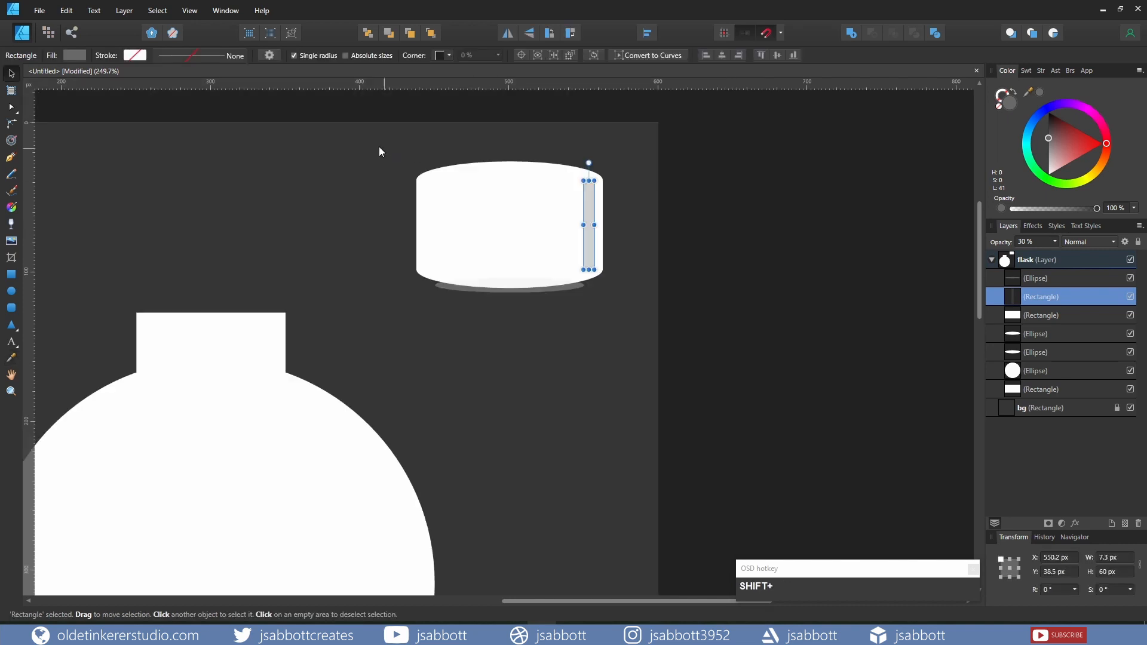
drag(378, 146, 639, 333)
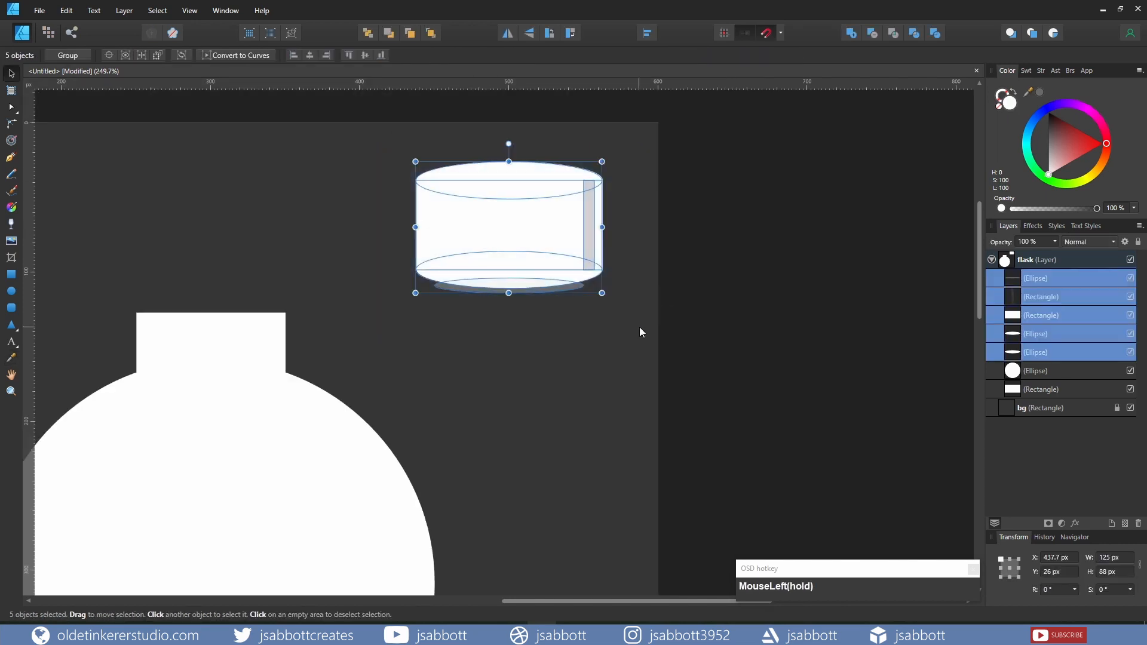
key(ctrl+g)
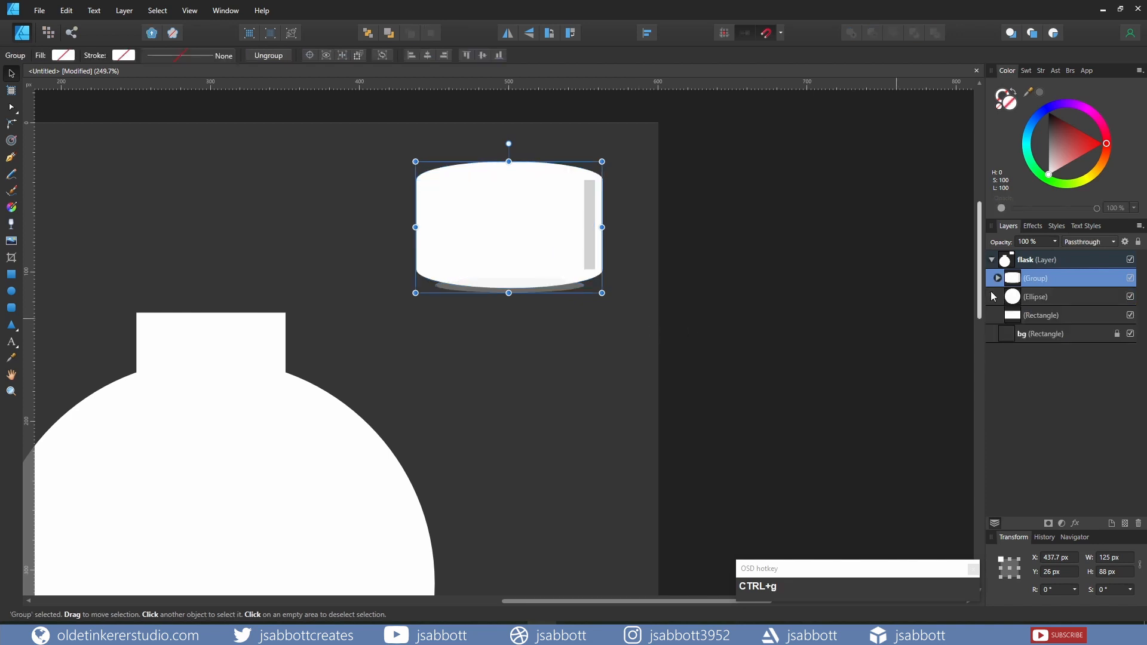
- Name the cap group "top", the large circle "flask" and the rectangle beneath it "neck"
double_click(1035, 297)
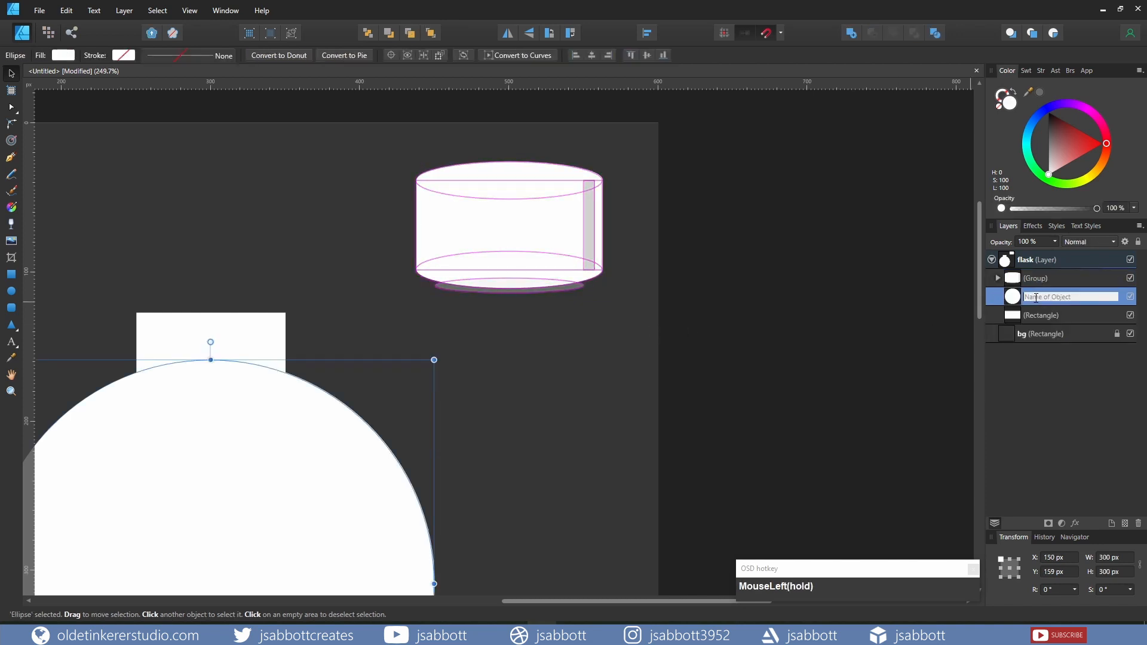
text(flask)
key(Return)
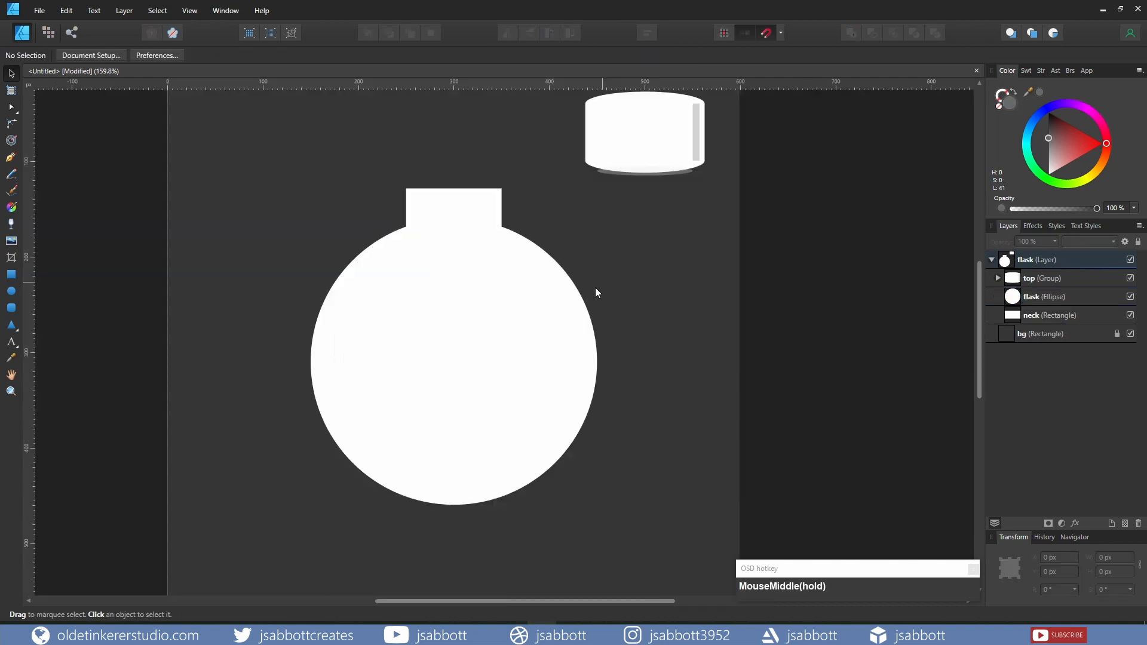
- Duplicate the flask circle twice and shift the middle copy 30 px to the right
click(505, 357)
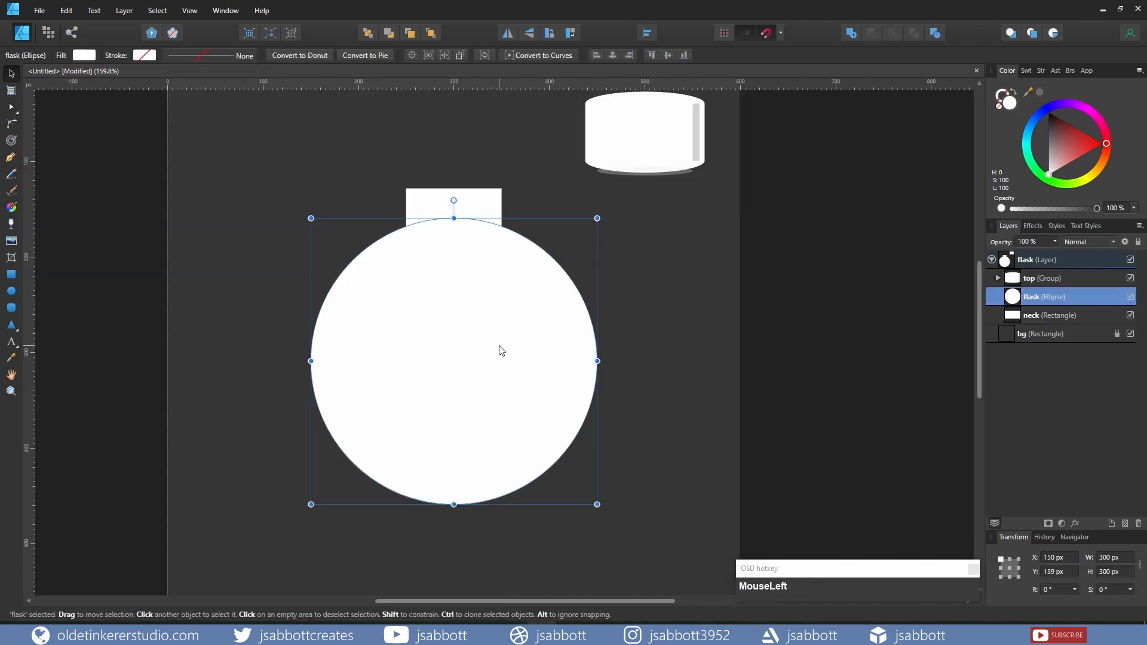
key(ctrl+j)
key(ctrl+j)
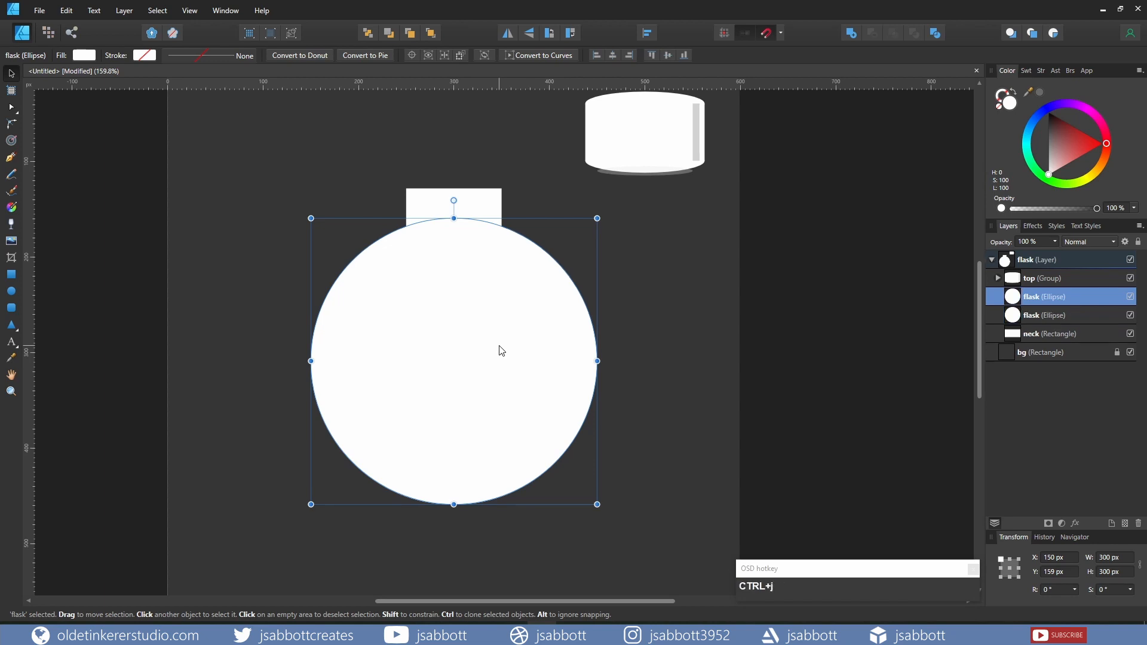
click(1015, 317)
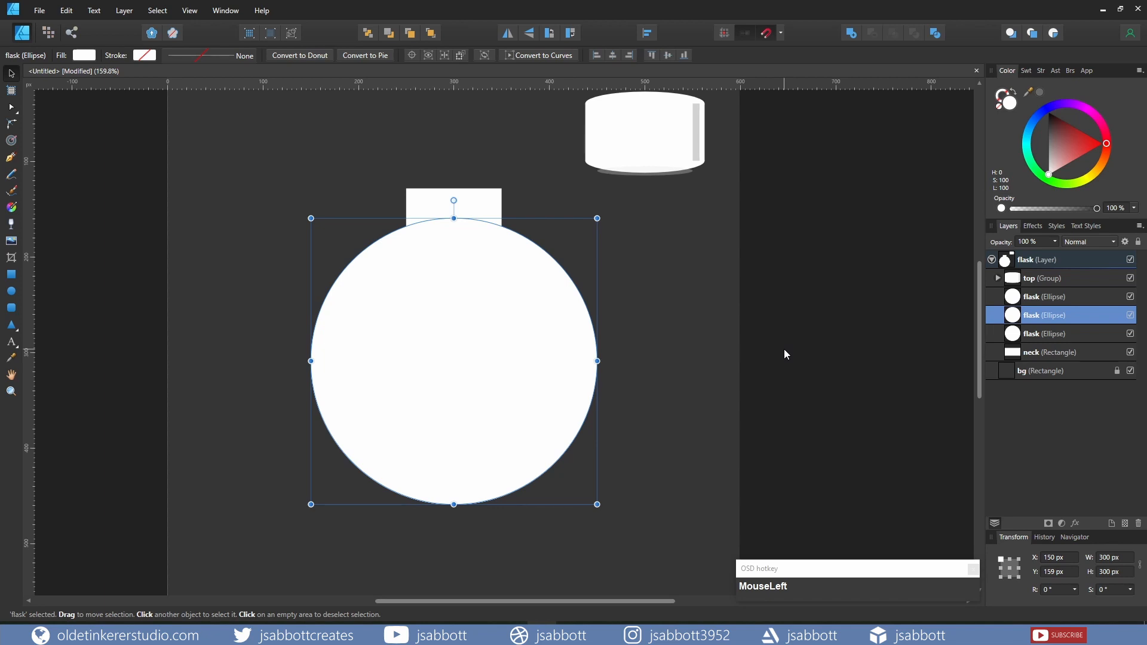
key(shift+Right)
key(shift+Right)
key(shift+Right)
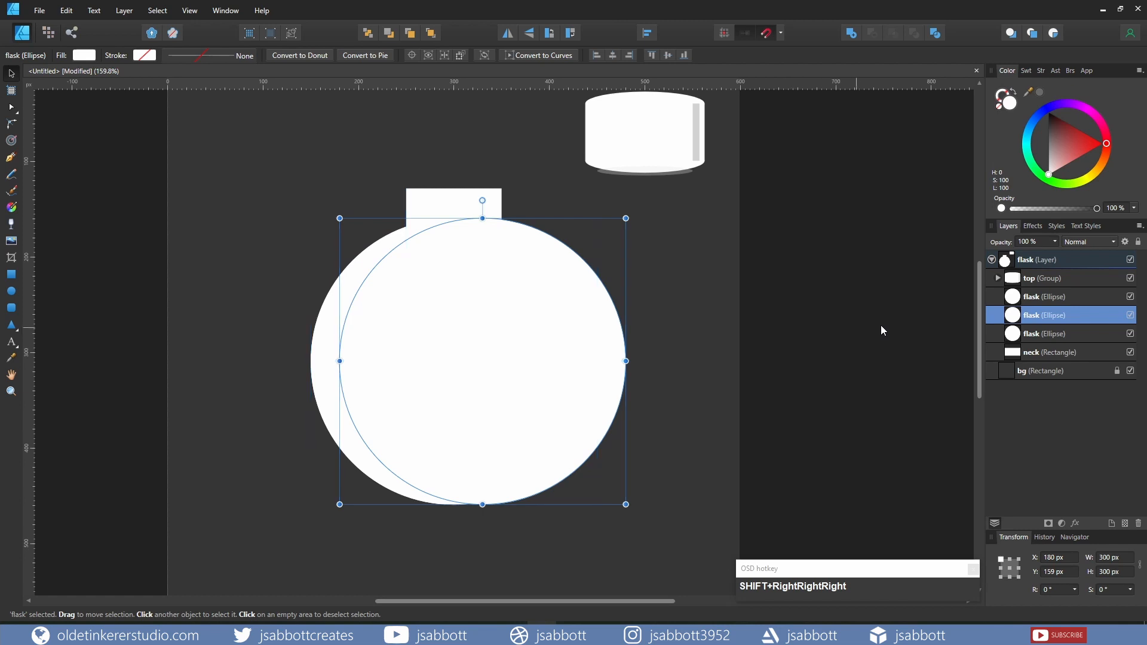
- Subtract the topmost flask circle from the shifted copy and name the resulting crescent "flask highlight"
ctrl+click(1019, 299)
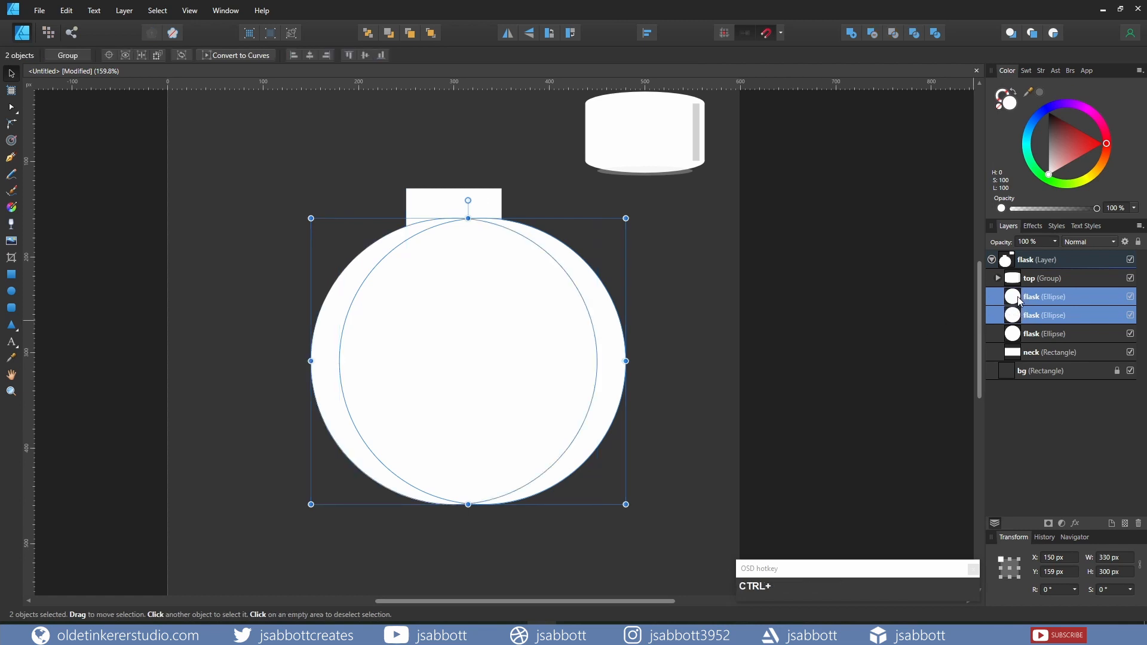
click(872, 33)
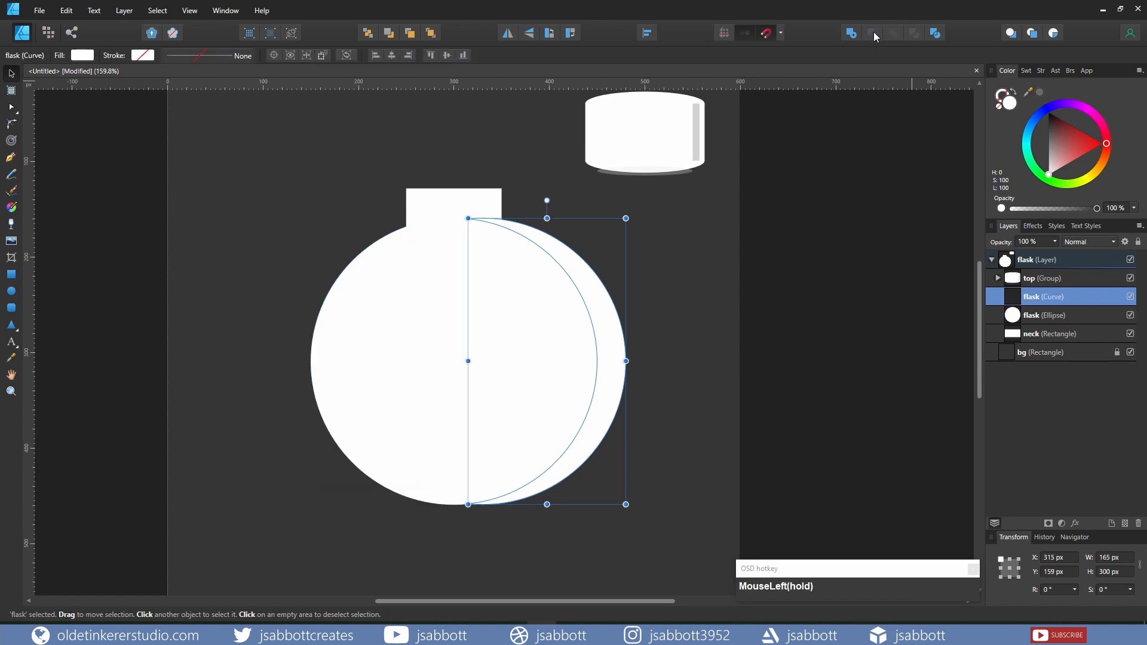
key(Return)
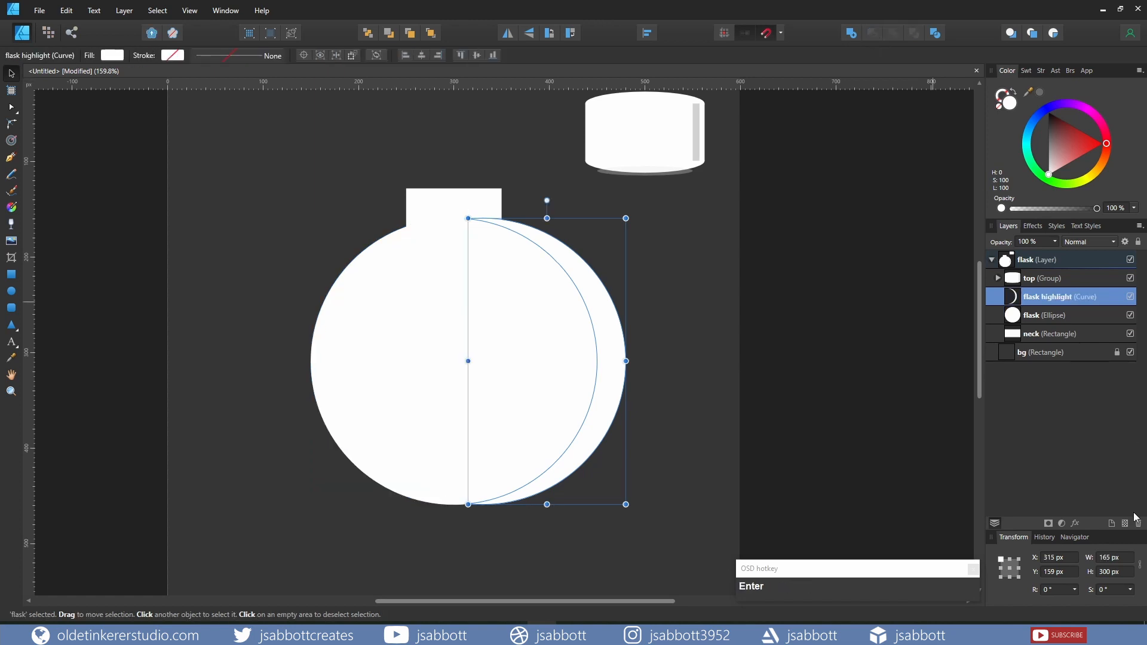
- Resize the flask highlight crescent to 130 px wide by 250 px high
click(1104, 557)
text(130)
key(Tab)
text(250)
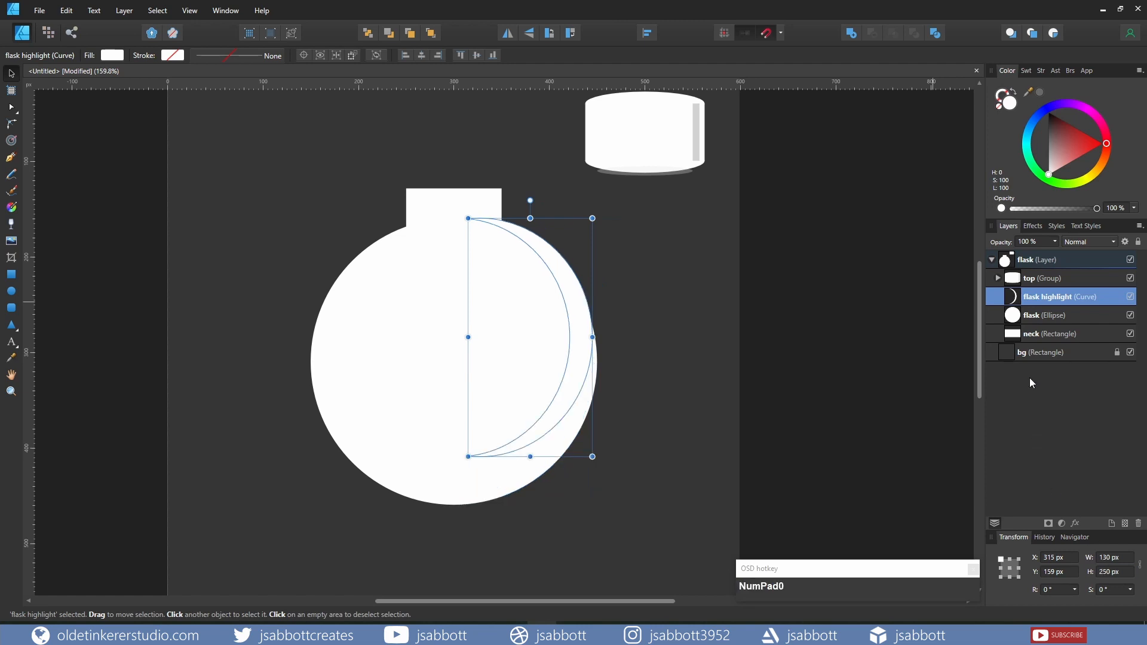
- Fill the flask highlight crescent with the light grey sampled from the cap's vertical shading strip
click(1014, 106)
key(i)
click(697, 131)
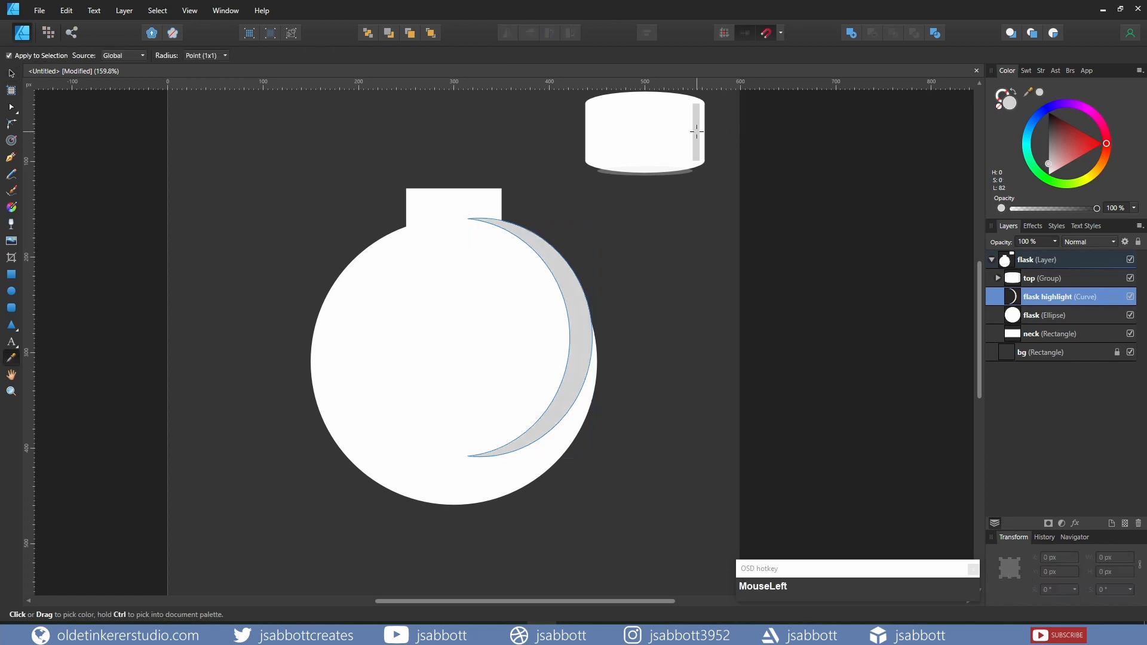
key(v)
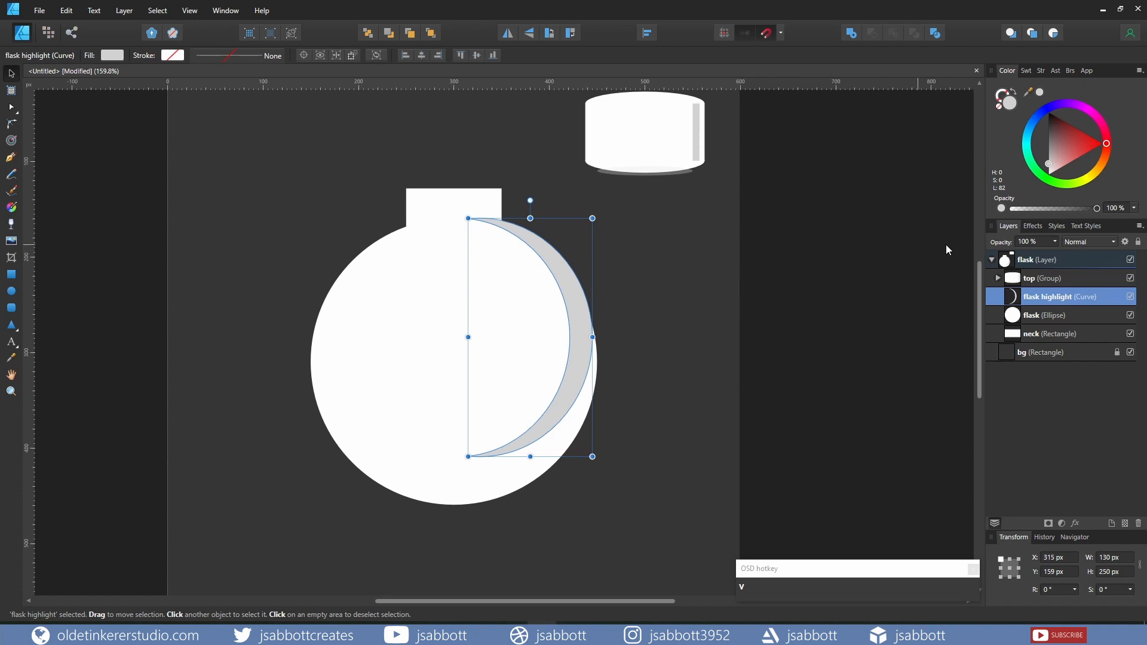
- Set the flask highlight's opacity to 30% and move the crescent fully inside the flask circle
click(1031, 242)
text(30)
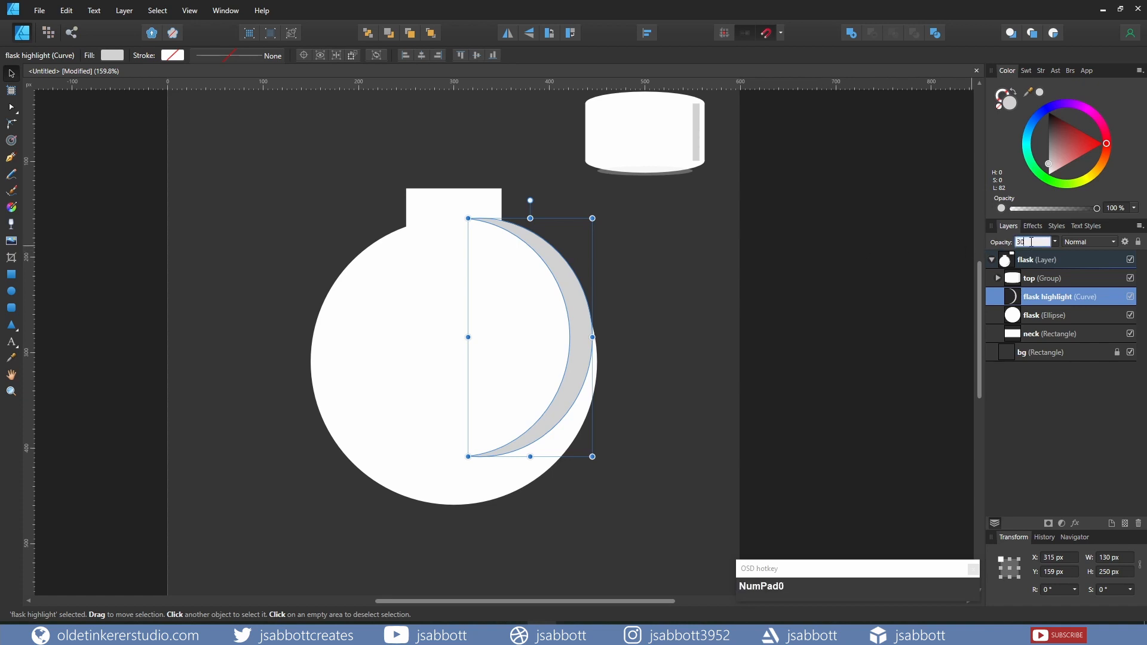
key(Return)
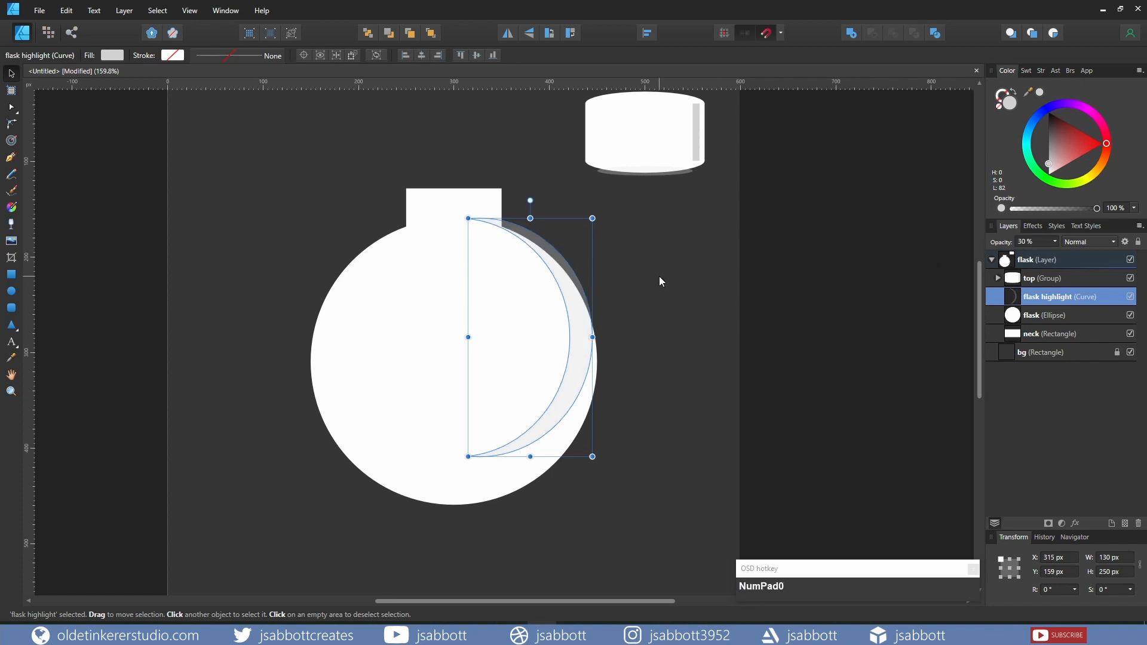
drag(579, 327, 571, 348)
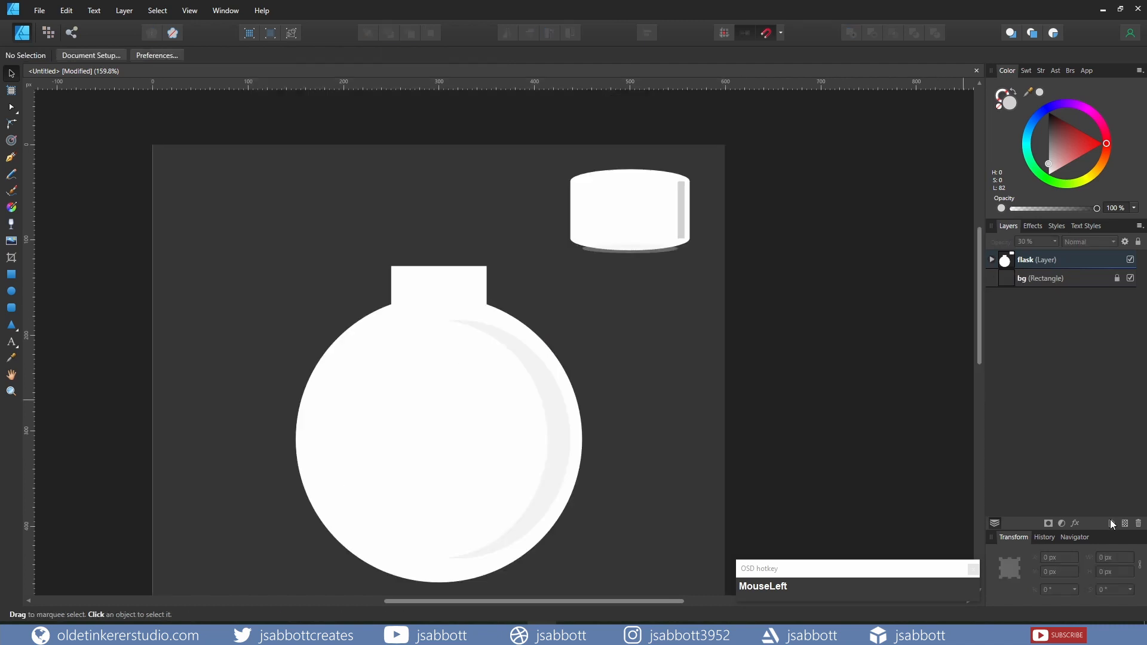
- Add a new layer above the flask layer and name it "cork"
click(1112, 524)
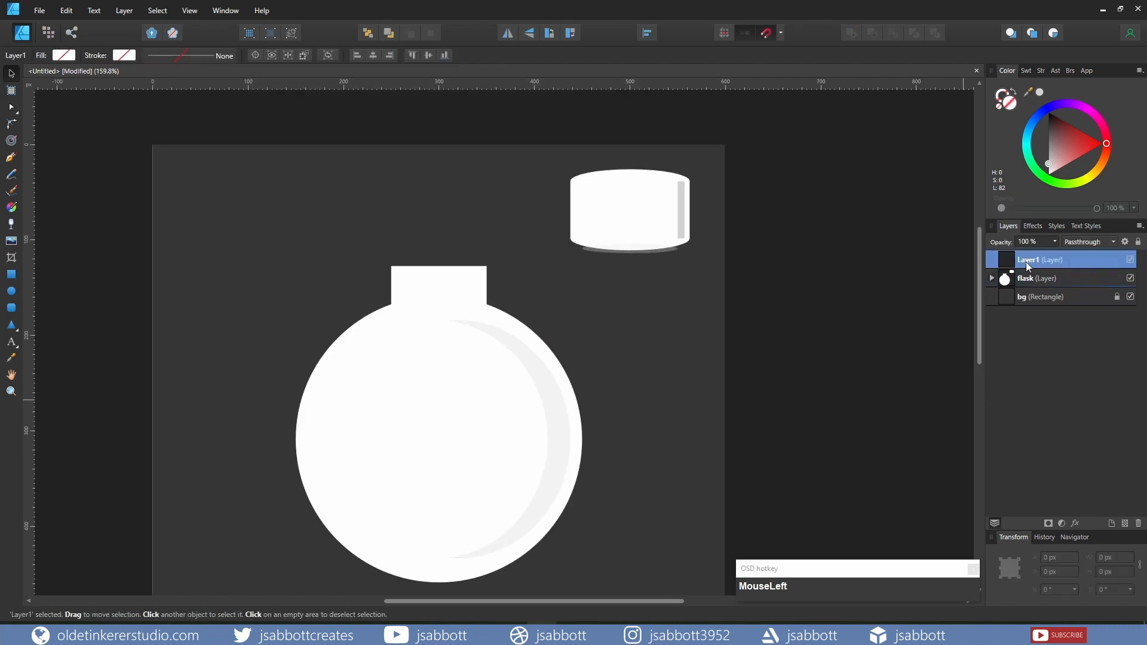
double_click(1026, 261)
text(cork)
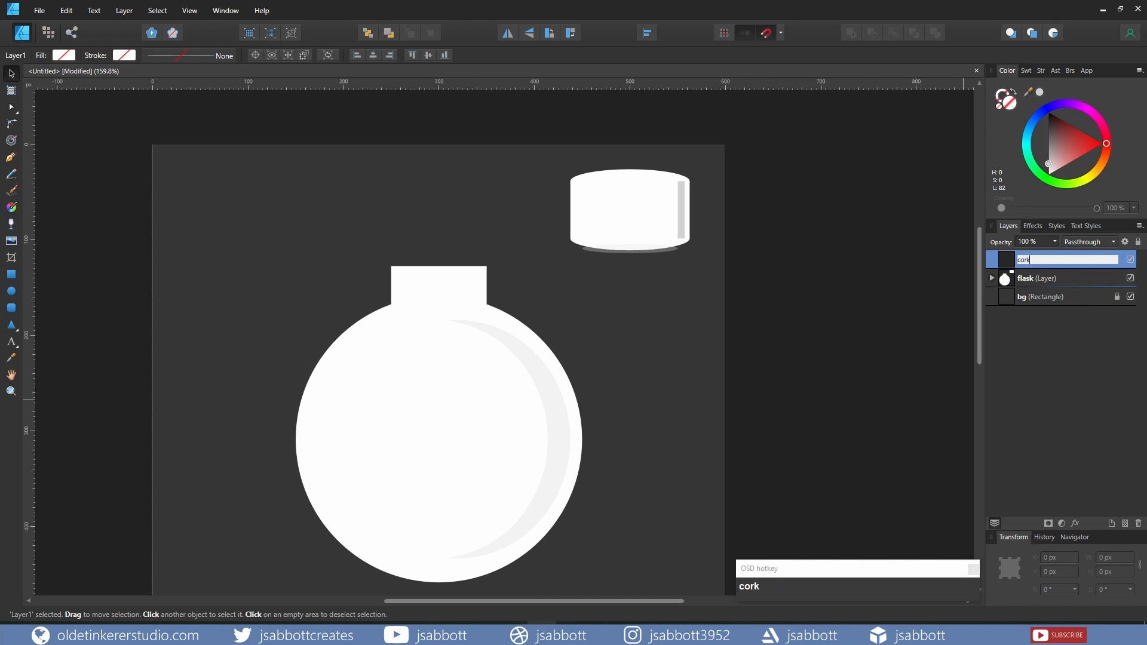
key(Return)
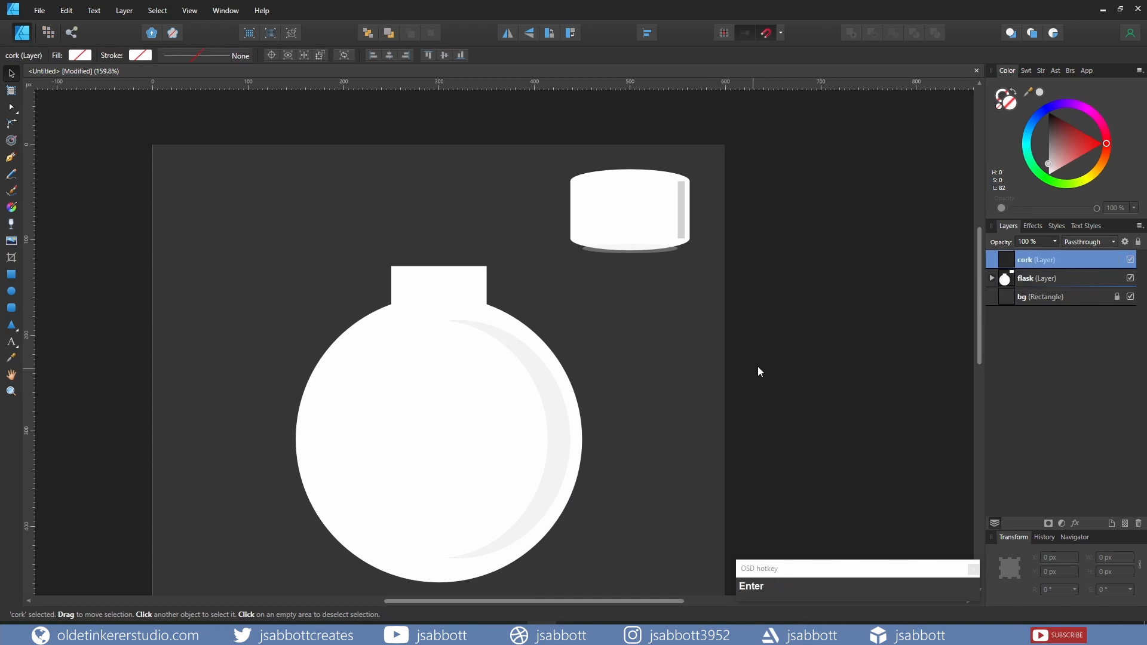
- Duplicate the upper white ellipse of the "top" group and move the copy into the cork layer
click(992, 278)
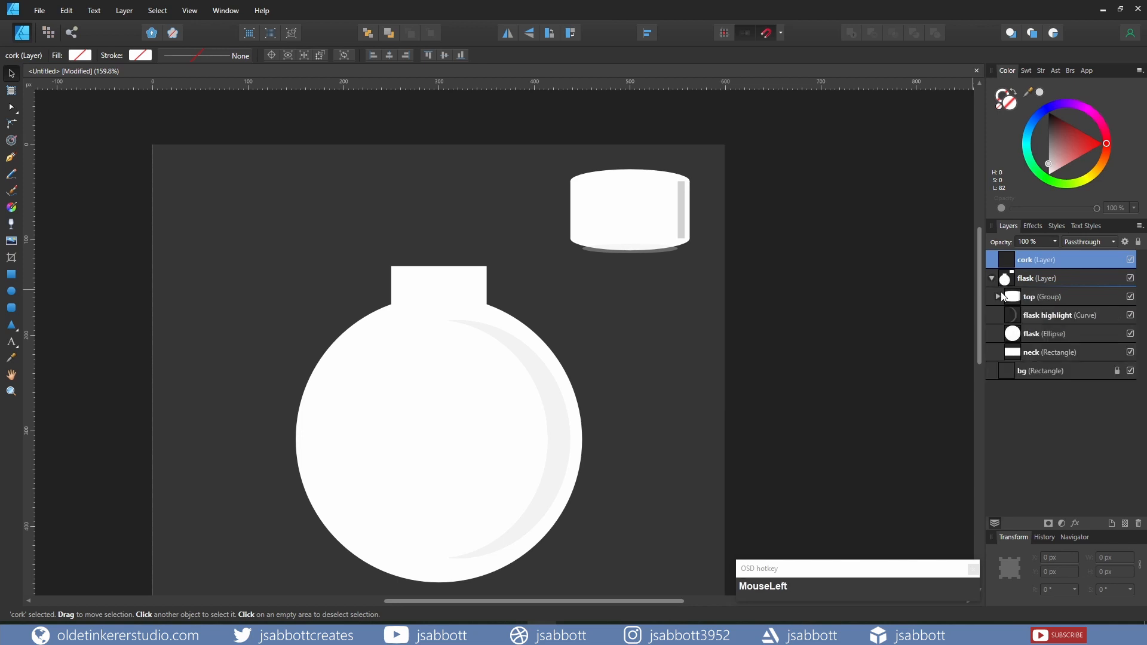
click(999, 297)
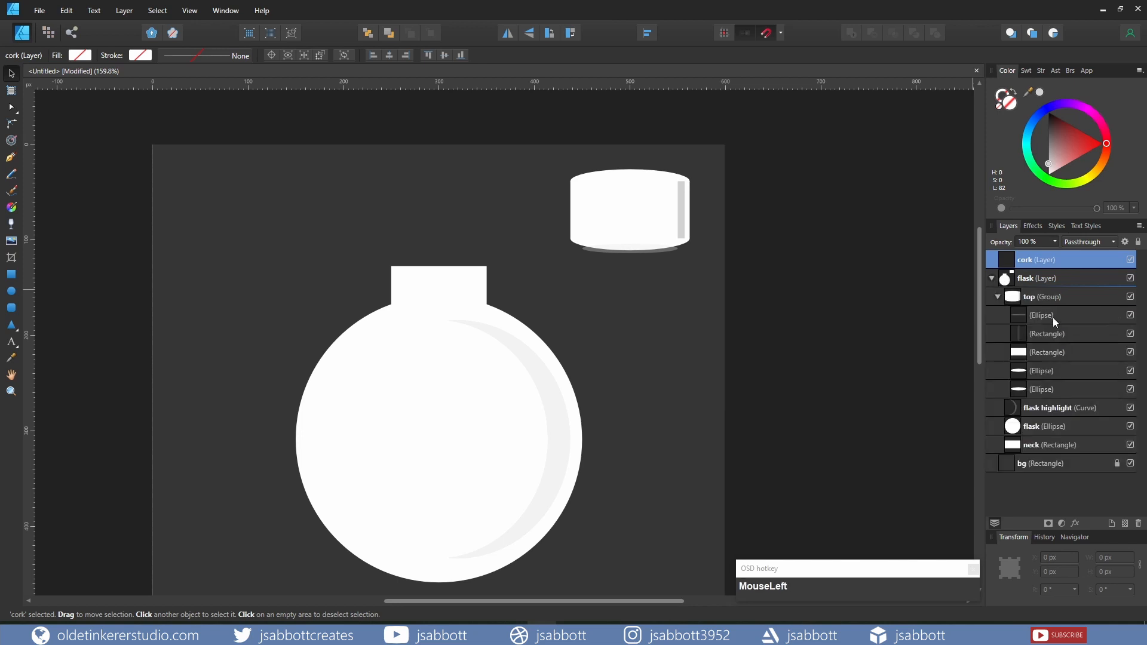
click(1026, 374)
key(ctrl+j)
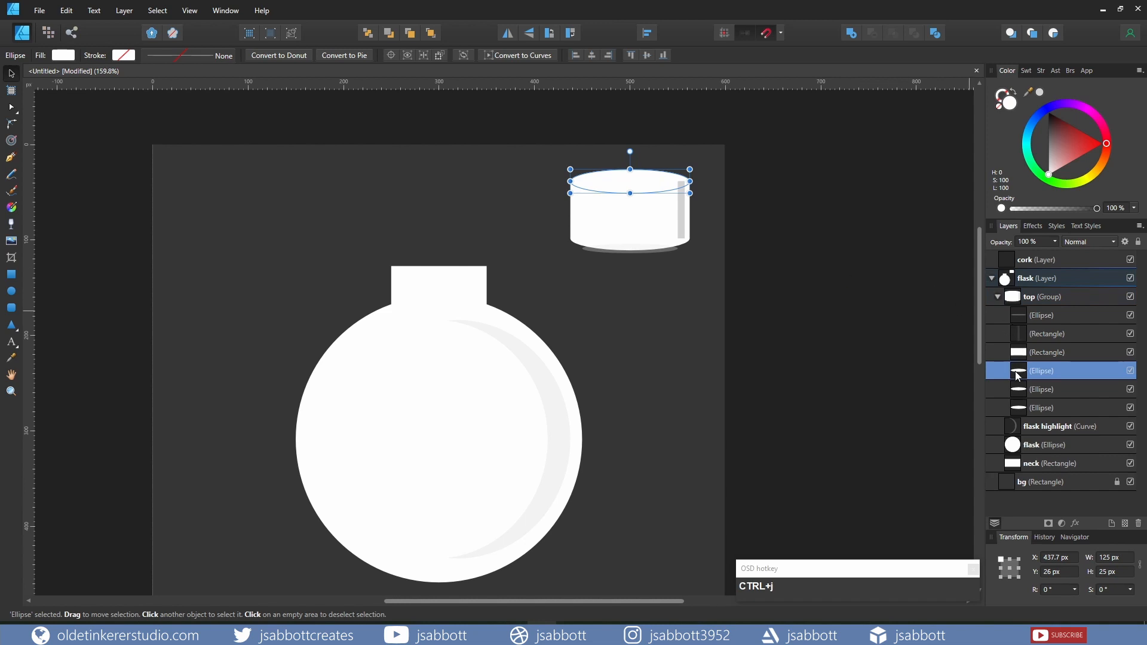
mouse_move(1018, 371)
mouse_down()
mouse_move(1006, 278)
mouse_move(1027, 272)
mouse_up()
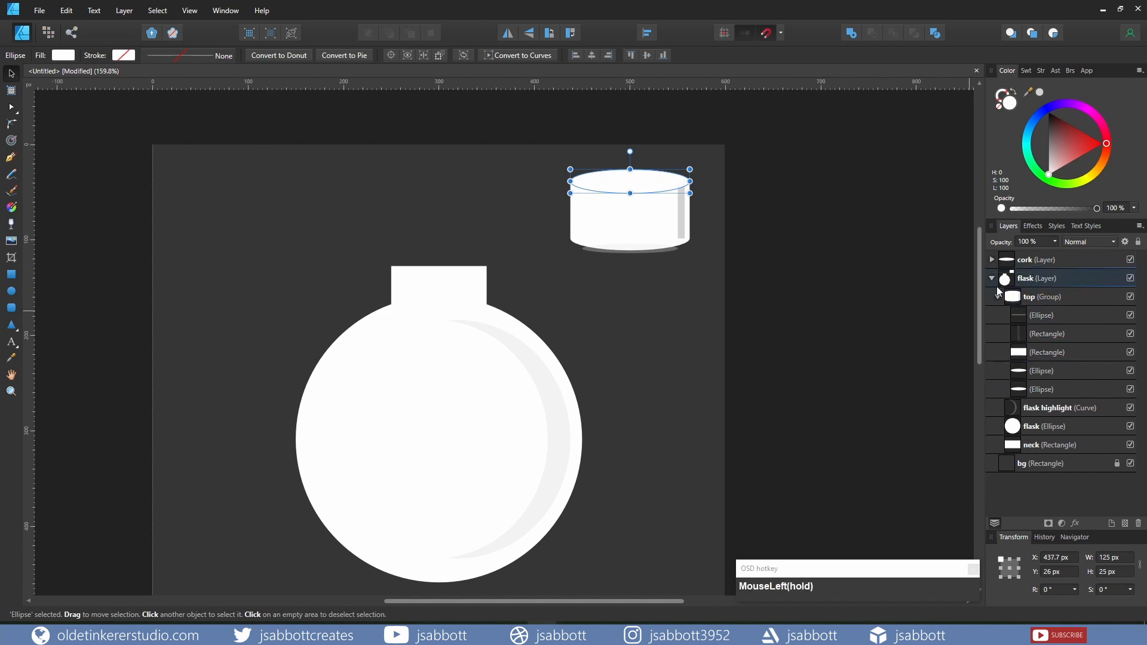
click(998, 297)
click(992, 278)
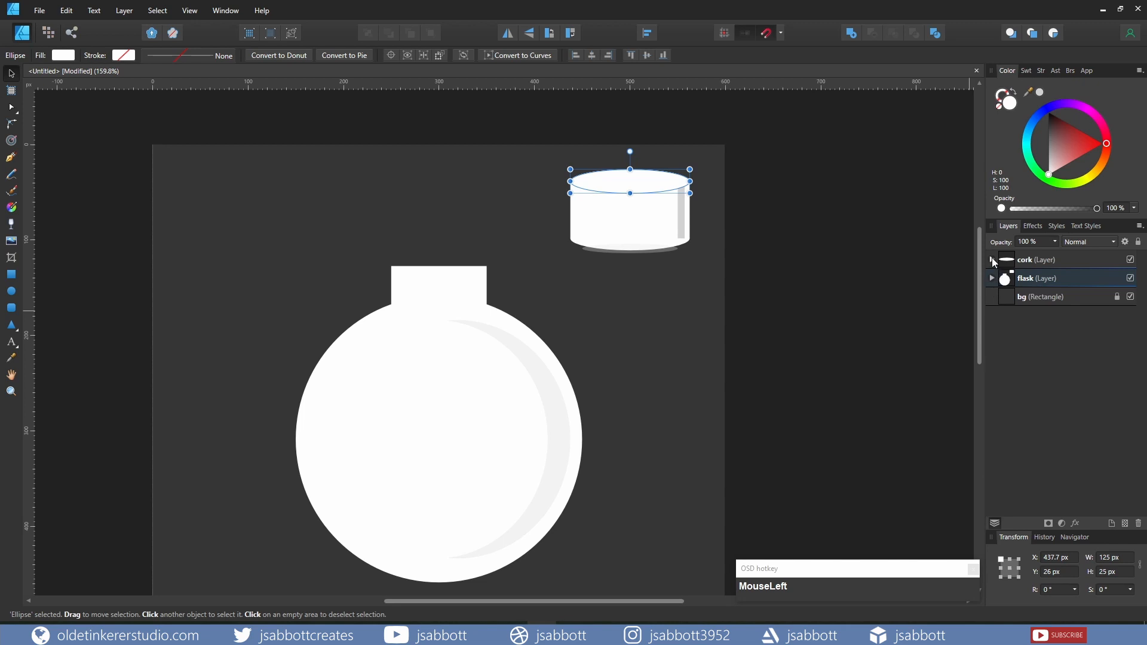
click(991, 260)
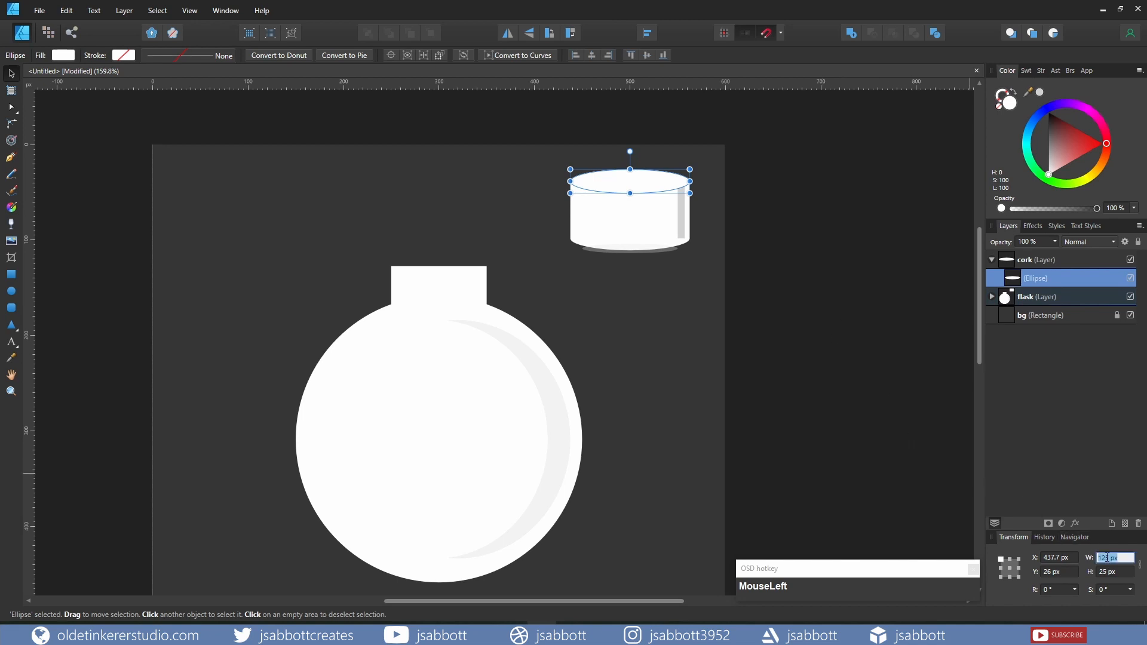
- Resize the cork ellipse to 85 px wide by 17 px high and fill it with colour B27B32
text(85)
key(Tab)
text(17)
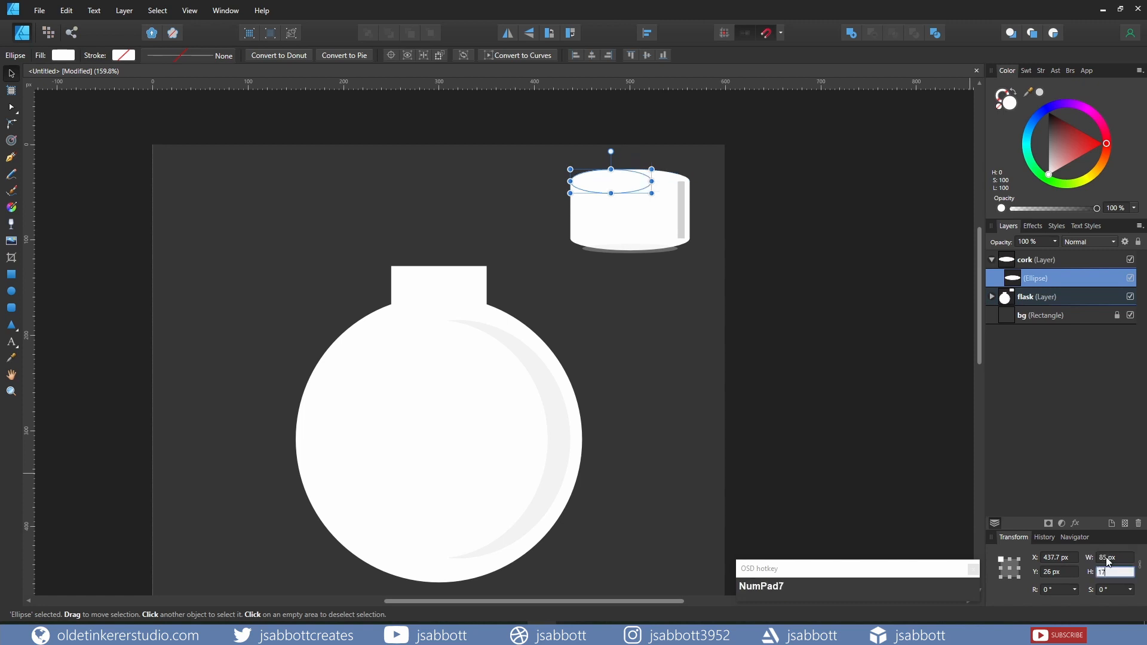
key(Return)
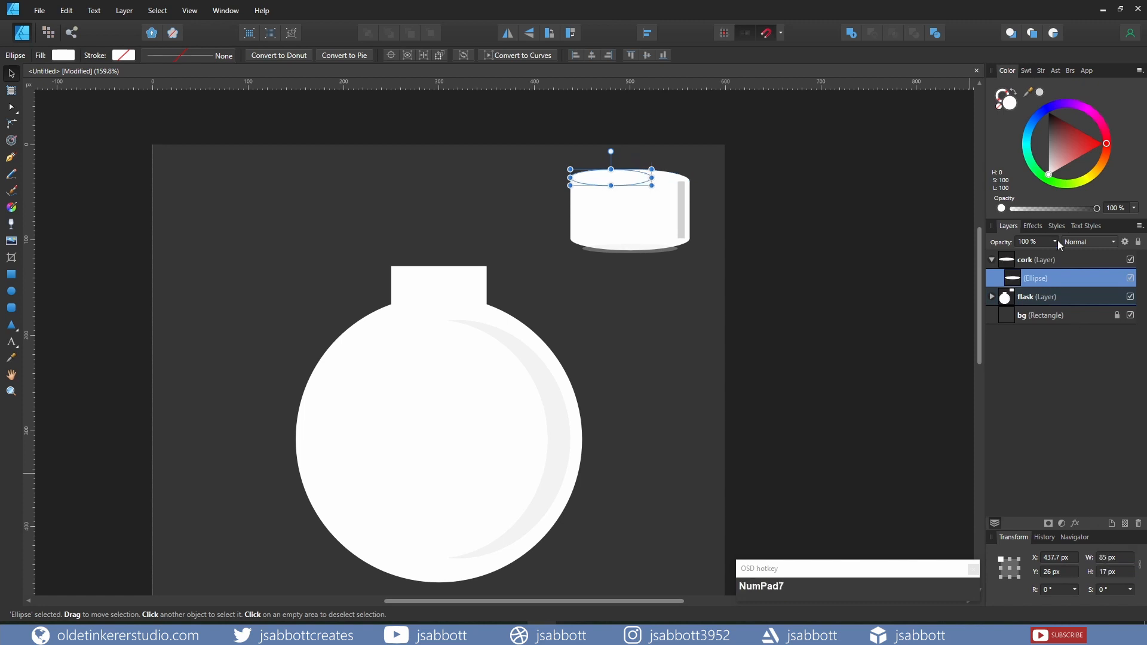
double_click(1010, 103)
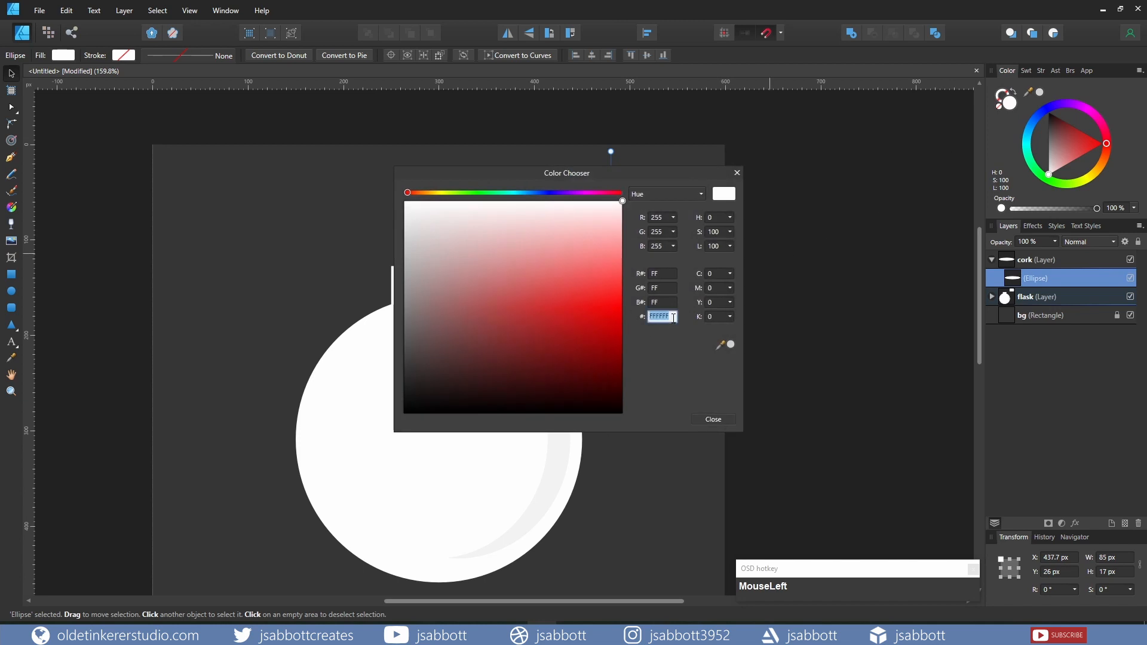
text(b27b32)
key(Return)
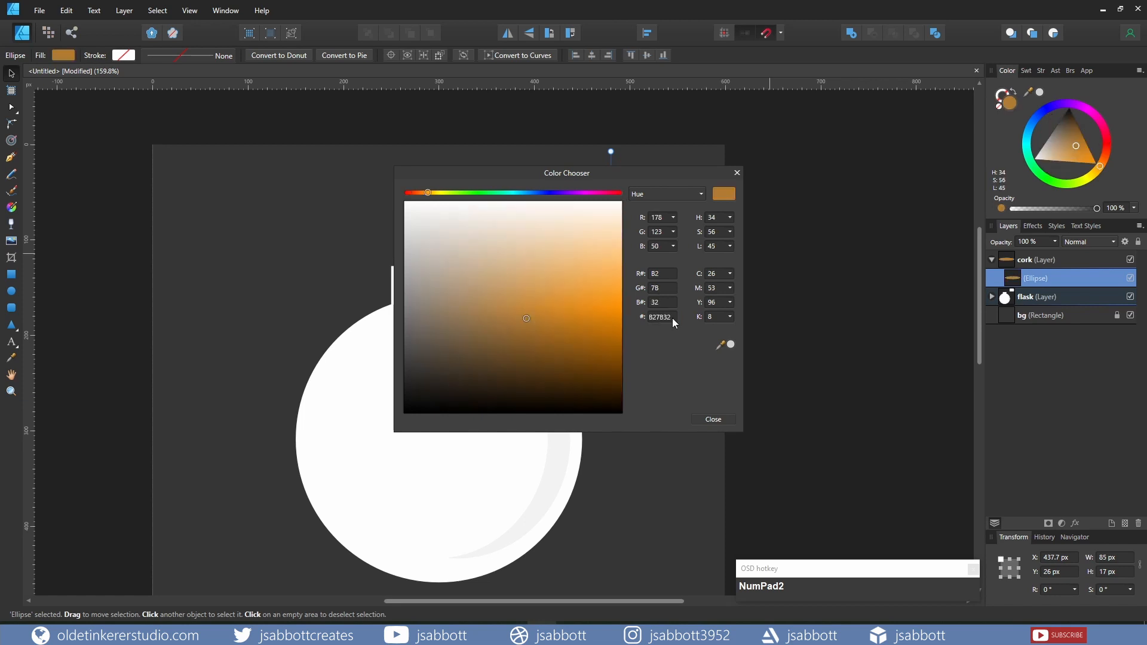
click(713, 419)
- Shift the brown cork ellipse 5 px up and 20 px to the right so it is centred on the cap
key(Up)
key(Up)
key(Up)
key(Up)
key(Up)
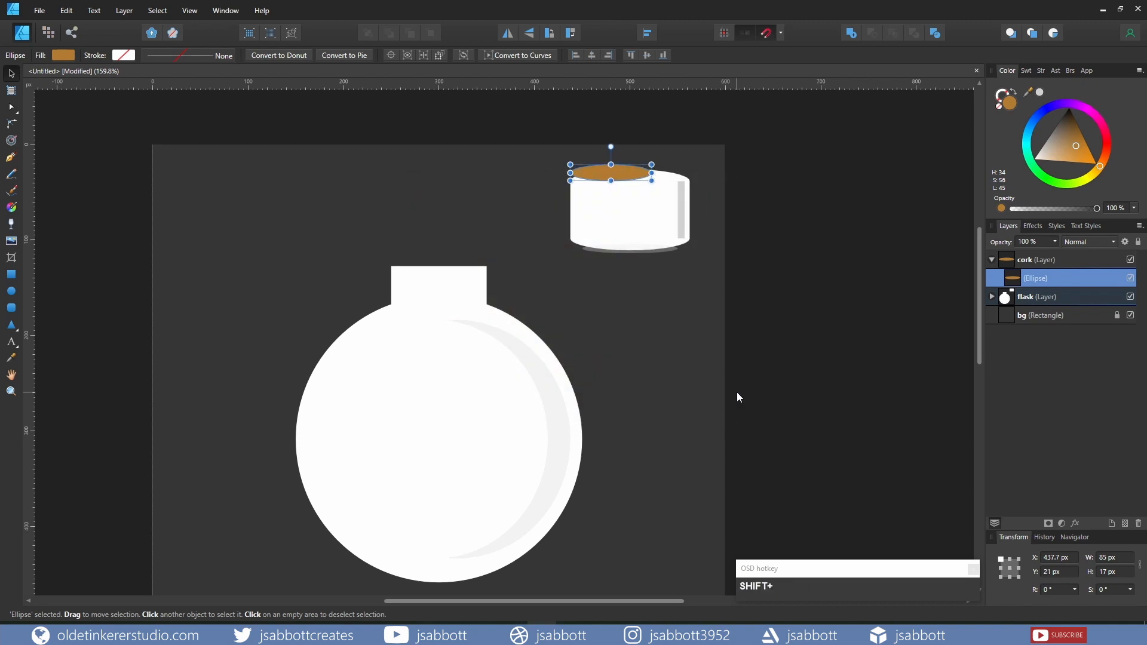
key(shift+Right)
key(shift+Right)
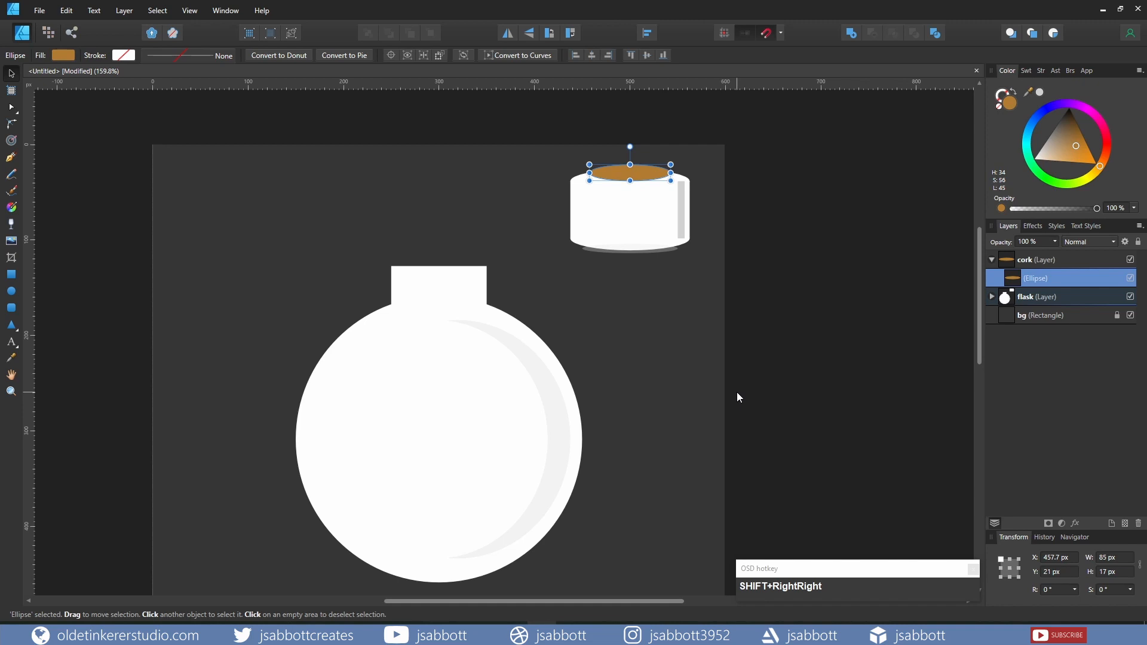
- Duplicate the brown cork ellipse and set the copy's size to 85 px wide by 17 px high
key(ctrl+j)
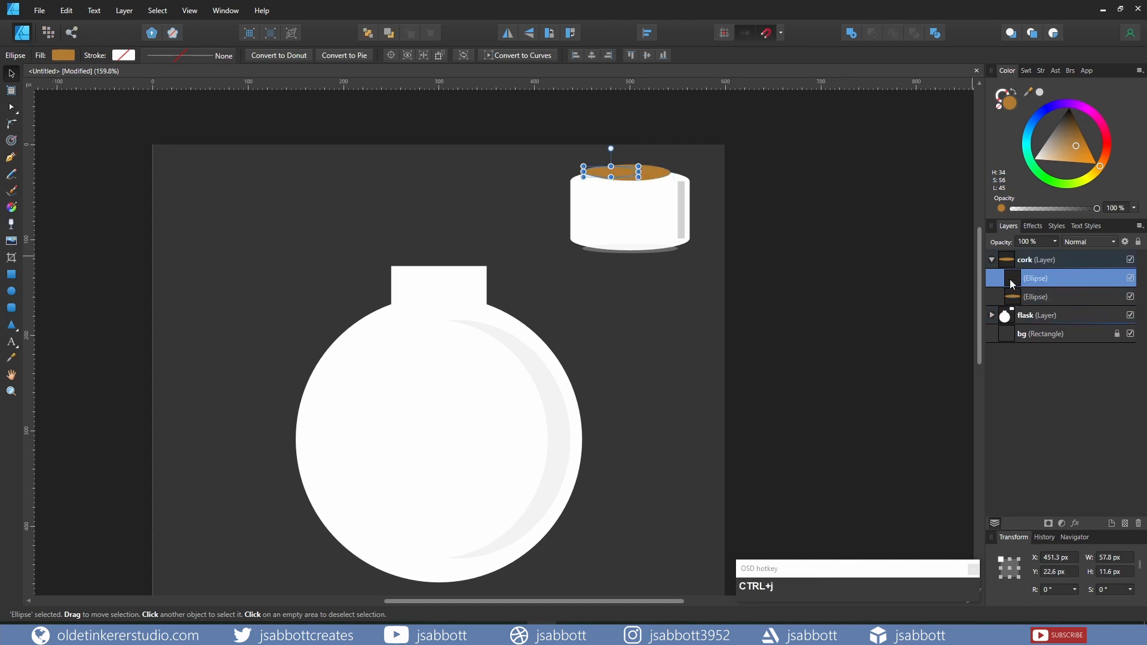
click(1110, 557)
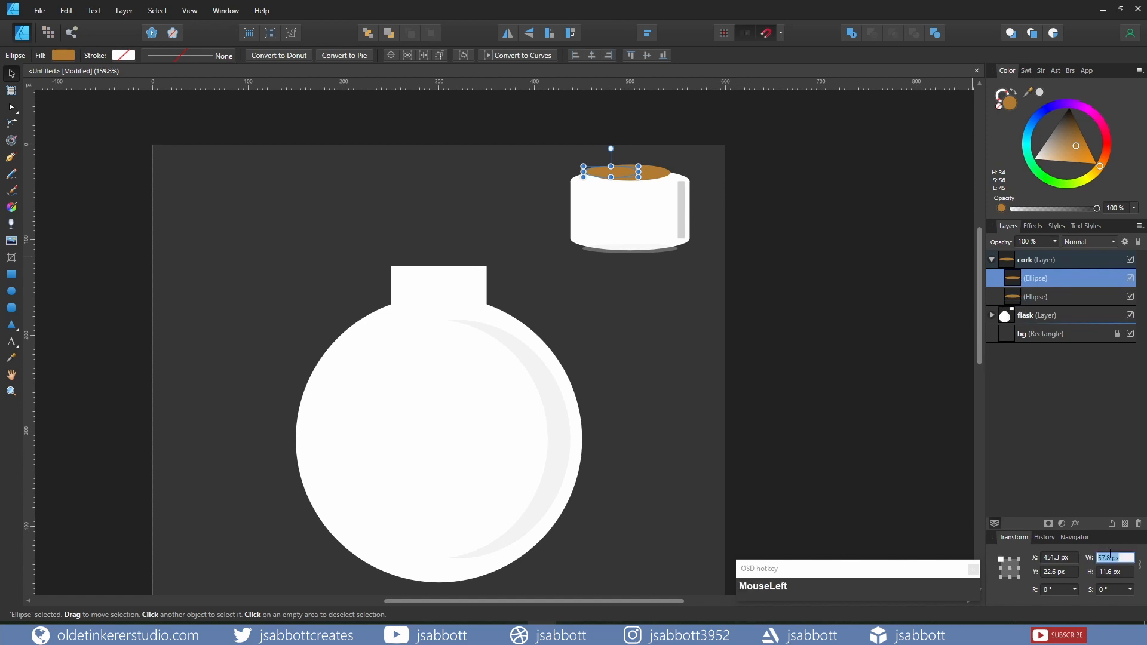
text(85)
key(Tab)
text(17)
key(Return)
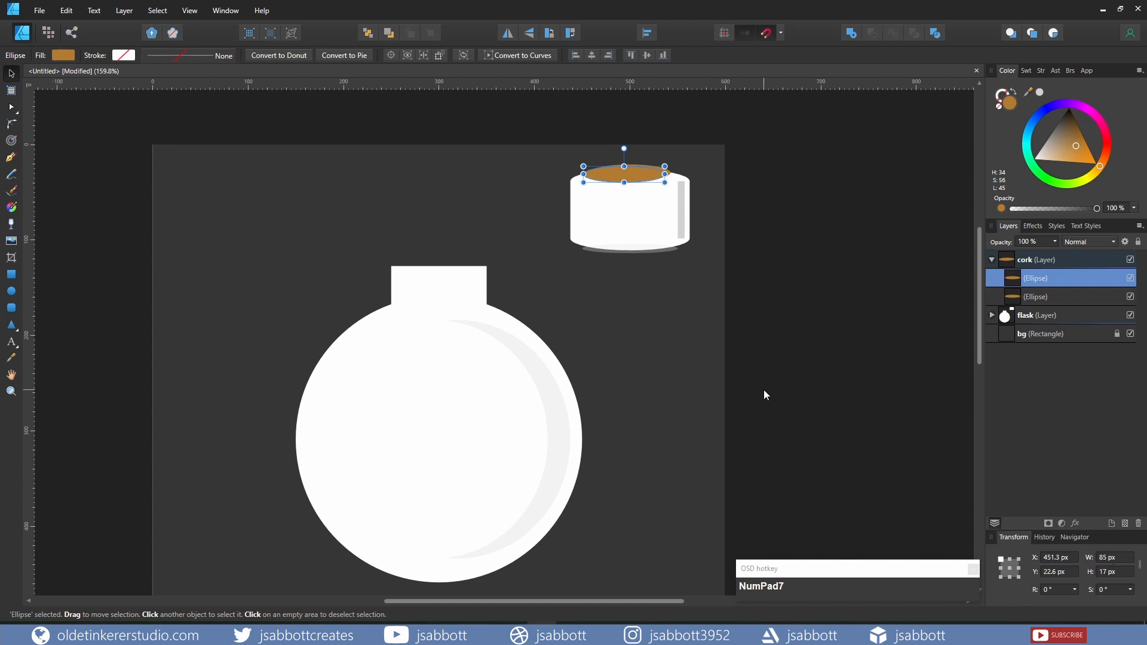
- Shift the duplicated cork ellipse 5 px up and a net 7 px to the right
key(Up)
key(Up)
key(Up)
key(Up)
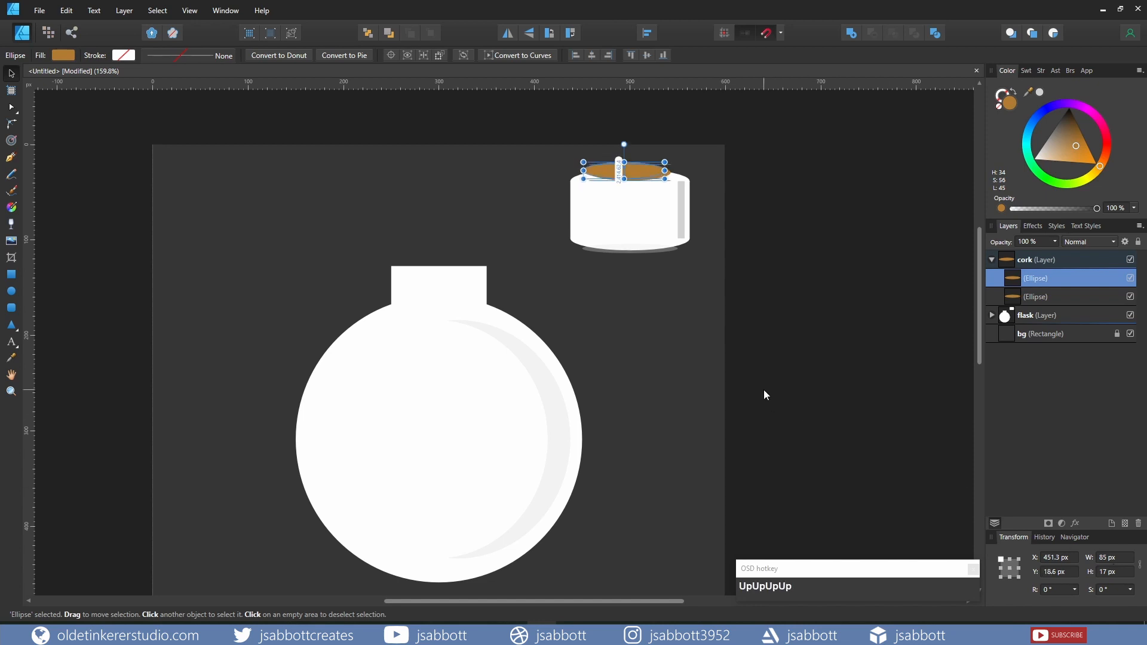
key(Up)
key(shift+Right)
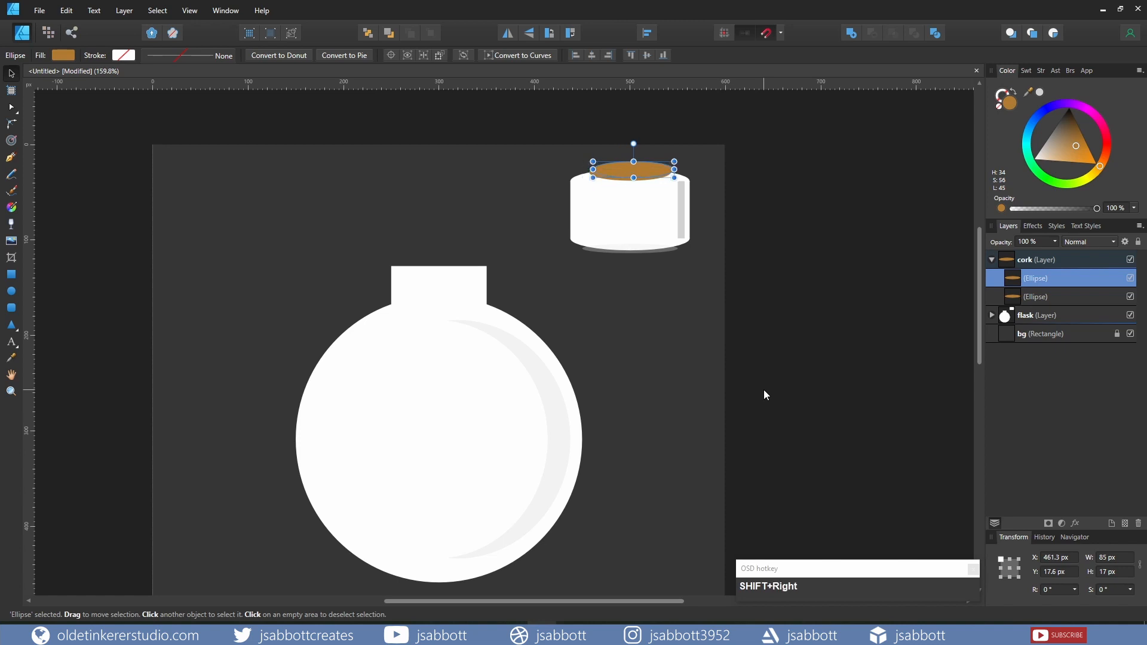
key(Left)
key(Left)
key(Left)
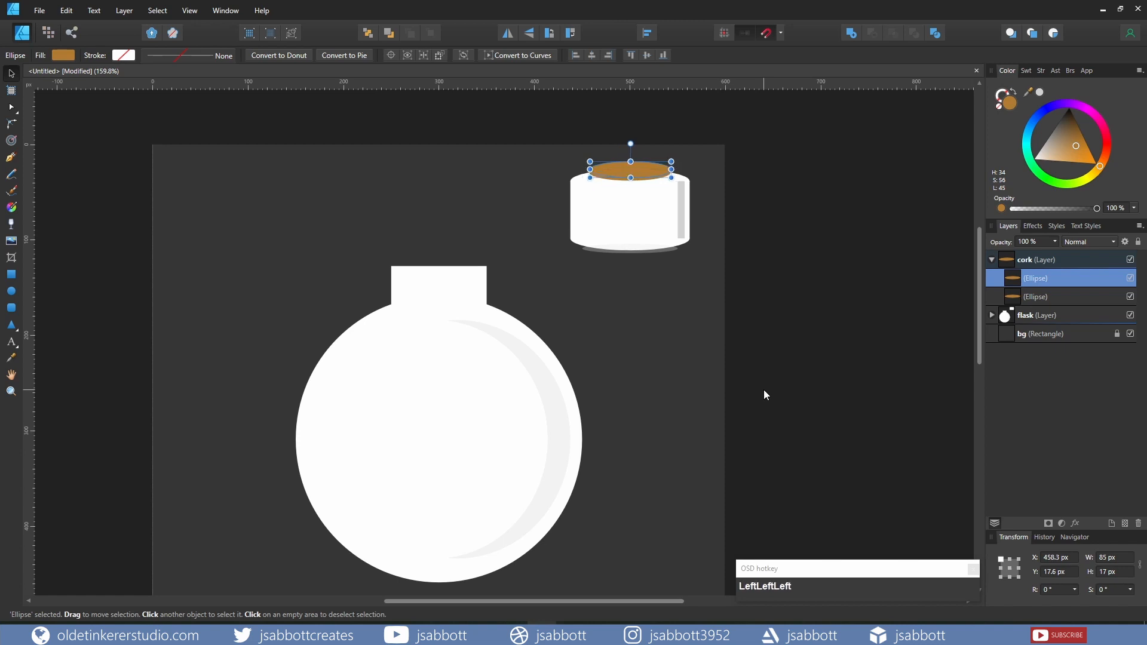
- Draw a brown rectangle below the cap in the cork layer and size it to 85 px wide by 43 px high
key(m)
key(m)
key(m)
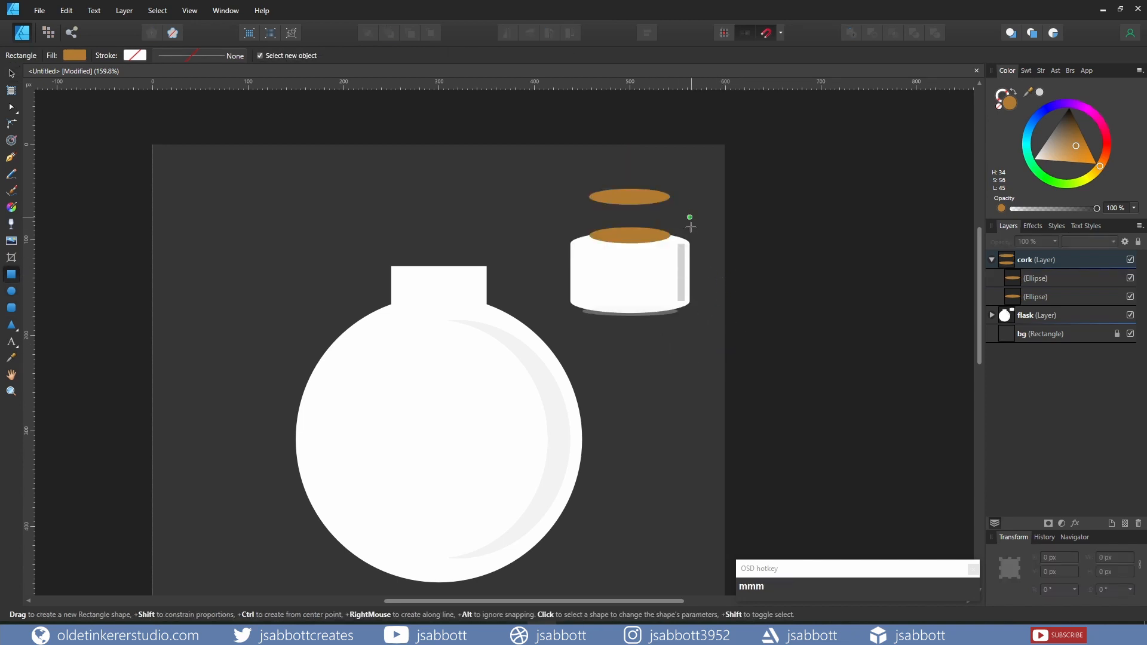
drag(597, 342, 698, 393)
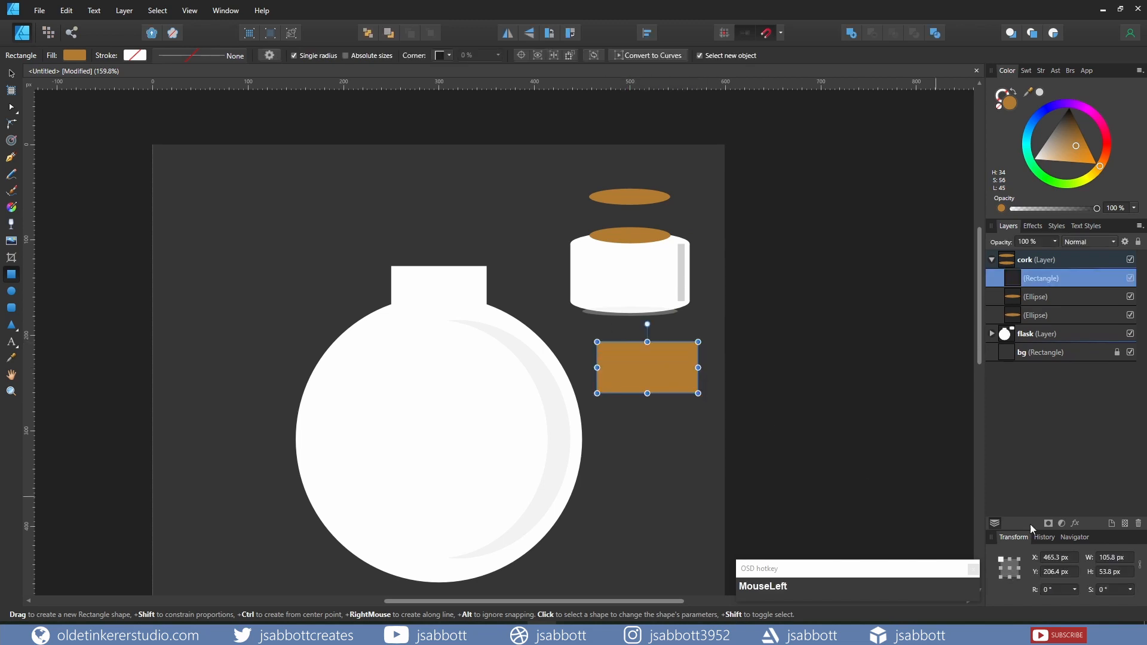
click(1115, 558)
text(85)
key(Tab)
text(43)
key(Return)
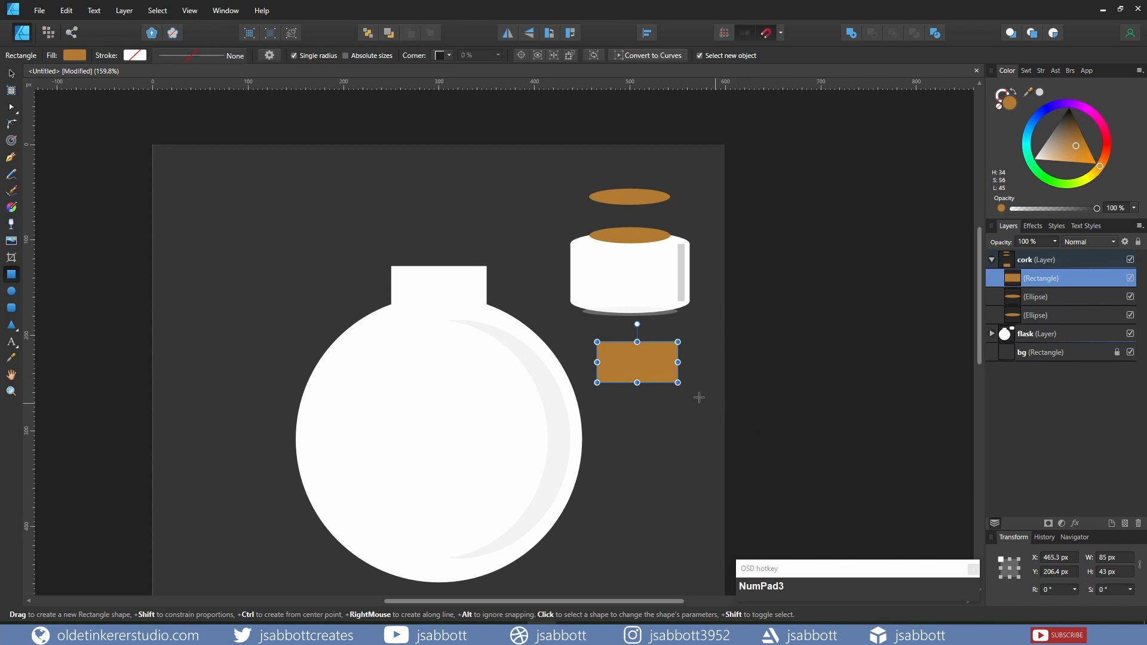
- Move the brown rectangle between the two cork ellipses to form the cork's body
key(v)
drag(637, 360, 633, 215)
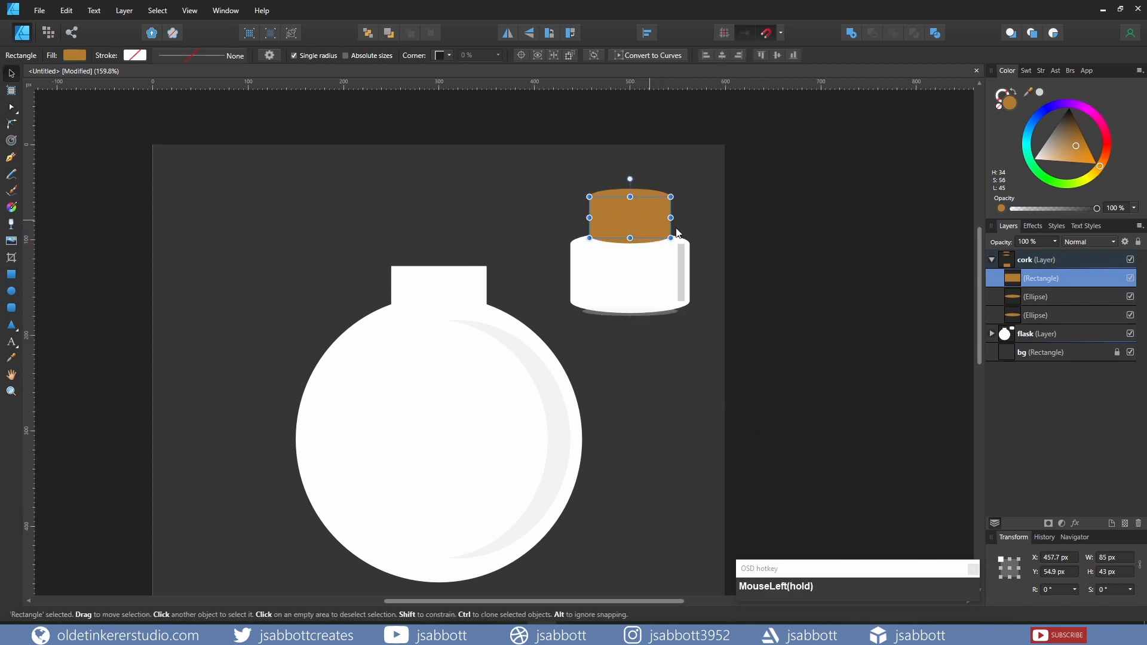
click(736, 243)
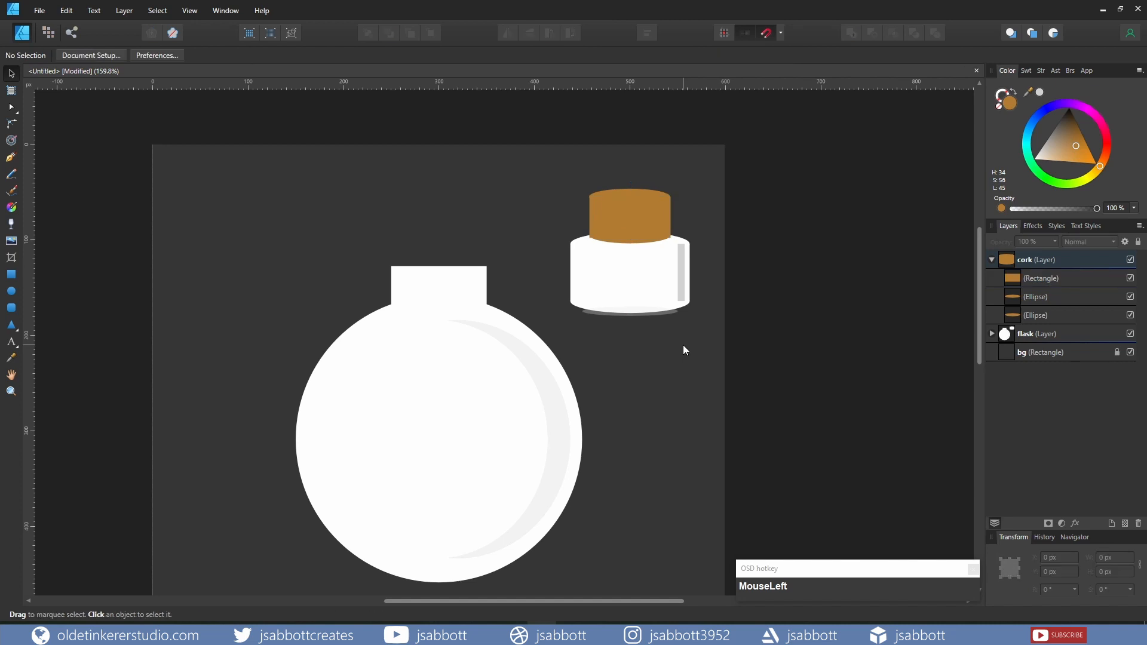
- Fill the cork's upper ellipse with the lighter brown C6873C
click(1019, 299)
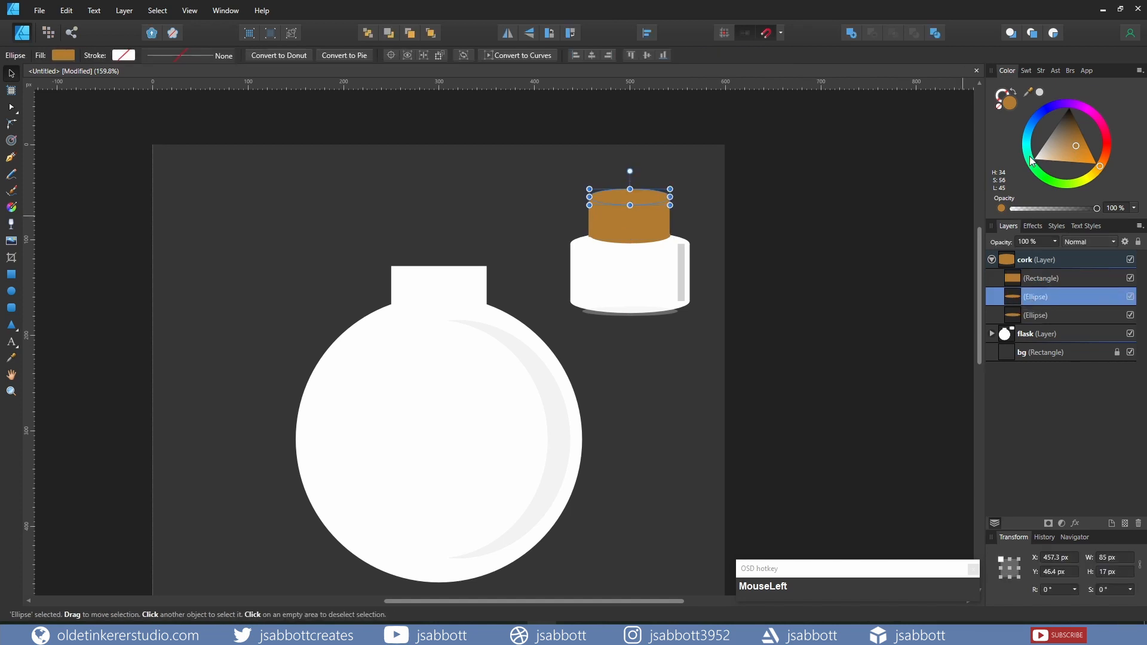
double_click(1009, 103)
double_click(663, 317)
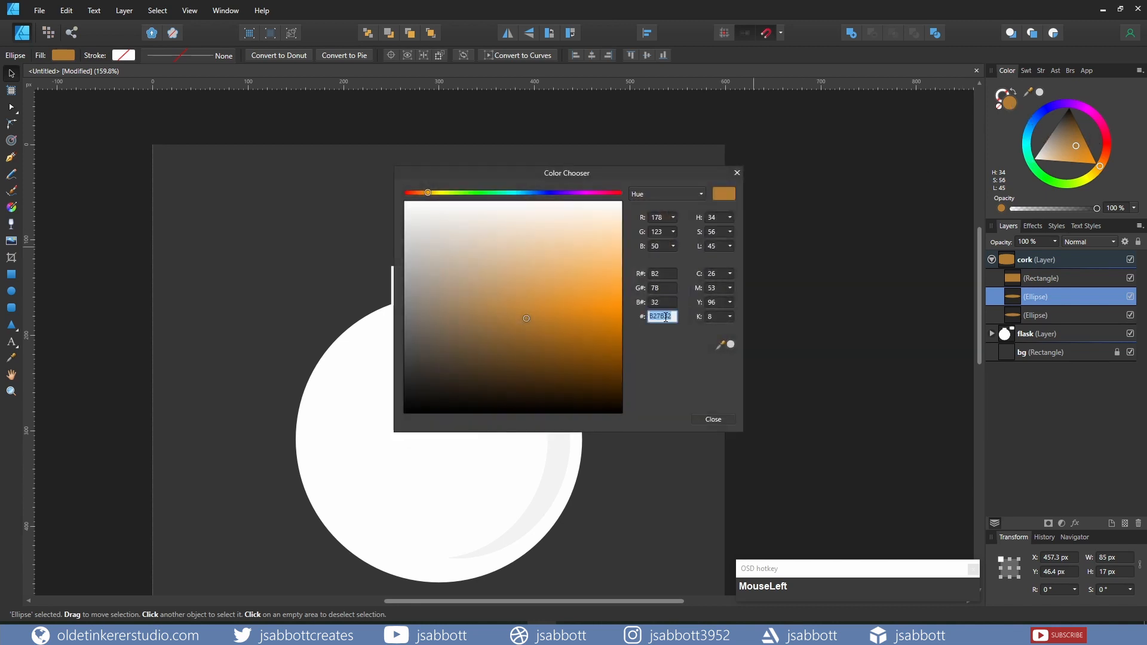
text(c6873c)
key(Return)
click(710, 419)
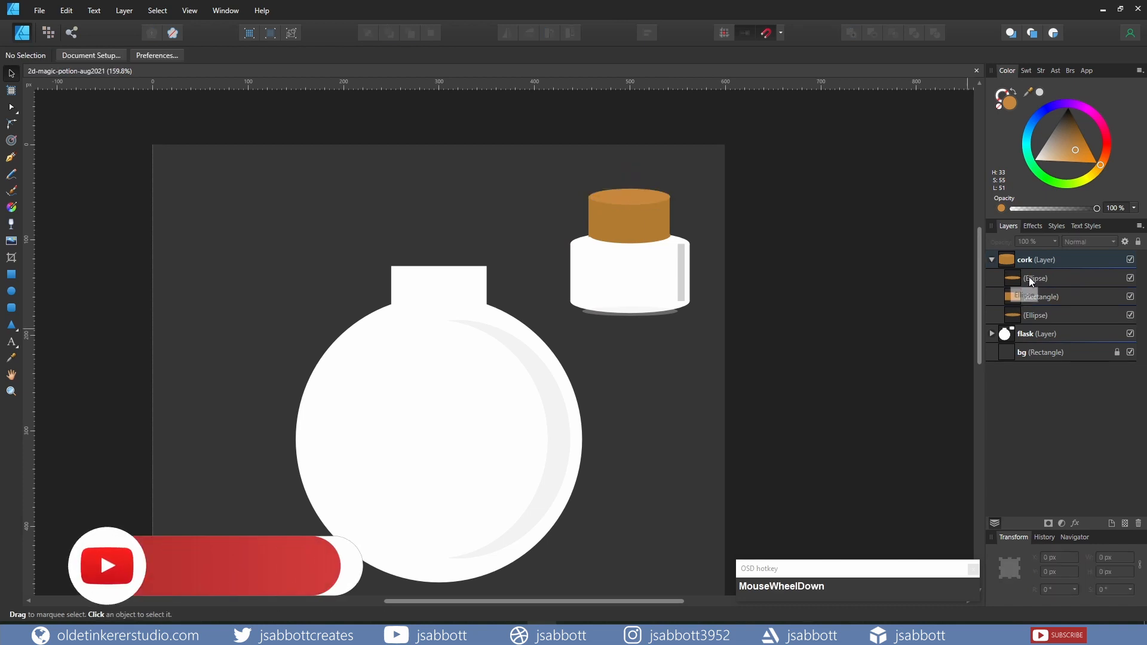
- Group the two ellipses and the rectangle in the cork layer and name the group cork-top
click(1029, 277)
shift+click(1035, 314)
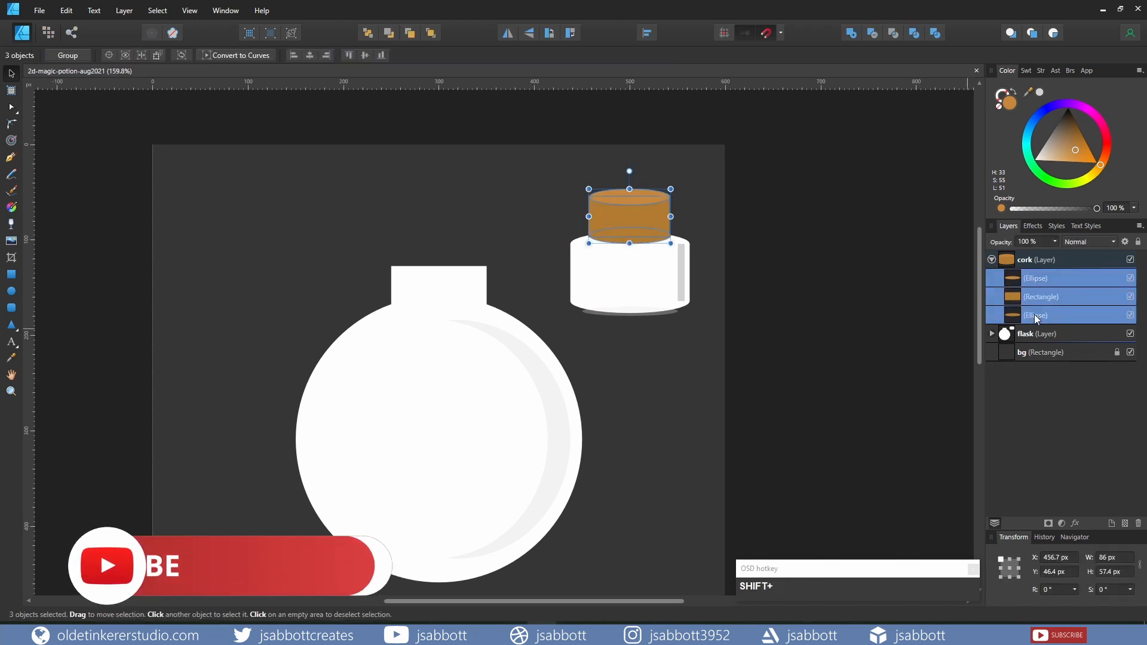
key(ctrl+g)
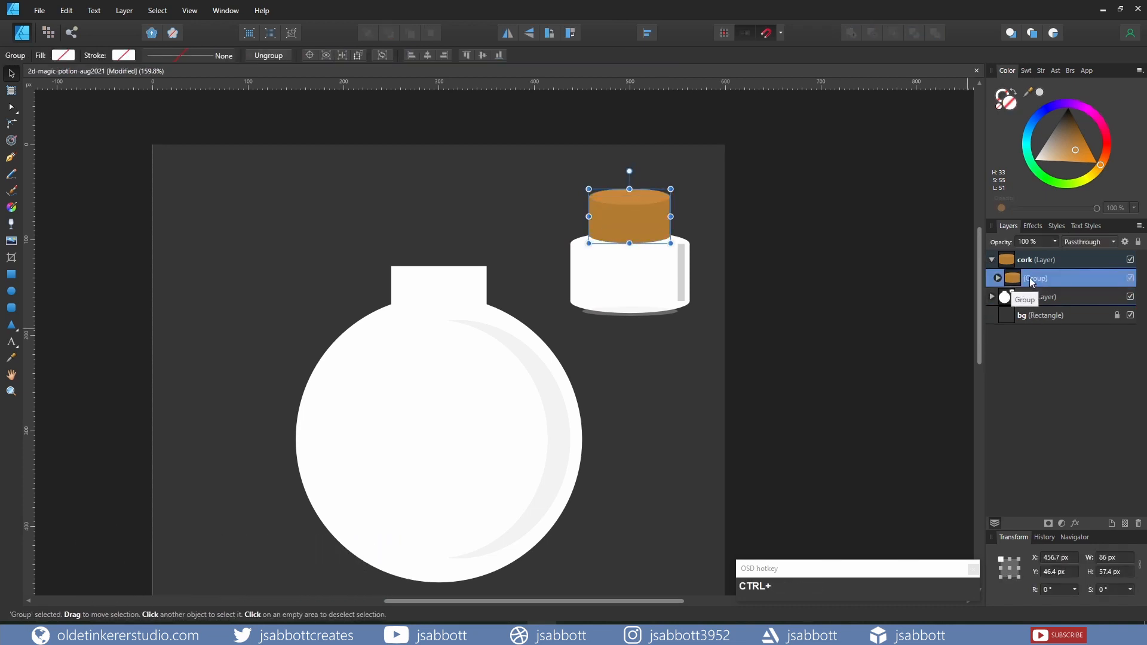
double_click(1034, 278)
text(cork)
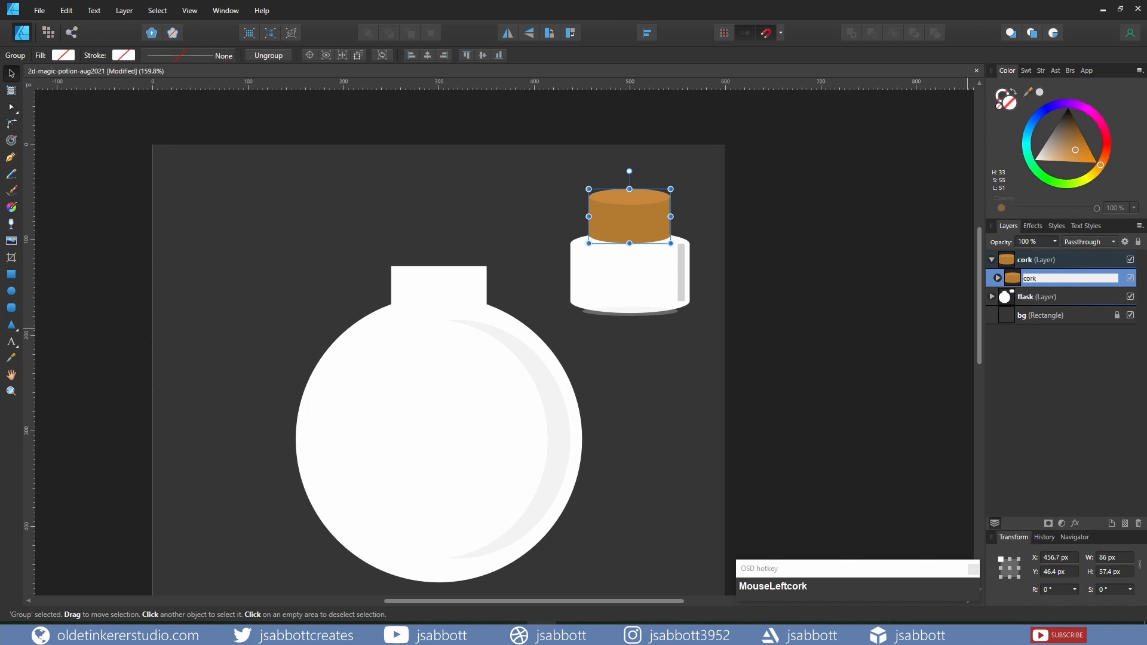
text(-top)
key(Return)
- Draw a narrow upright ellipse about 5.4 px wide by 16.4 px high on the right part of the cork's side
key(m)
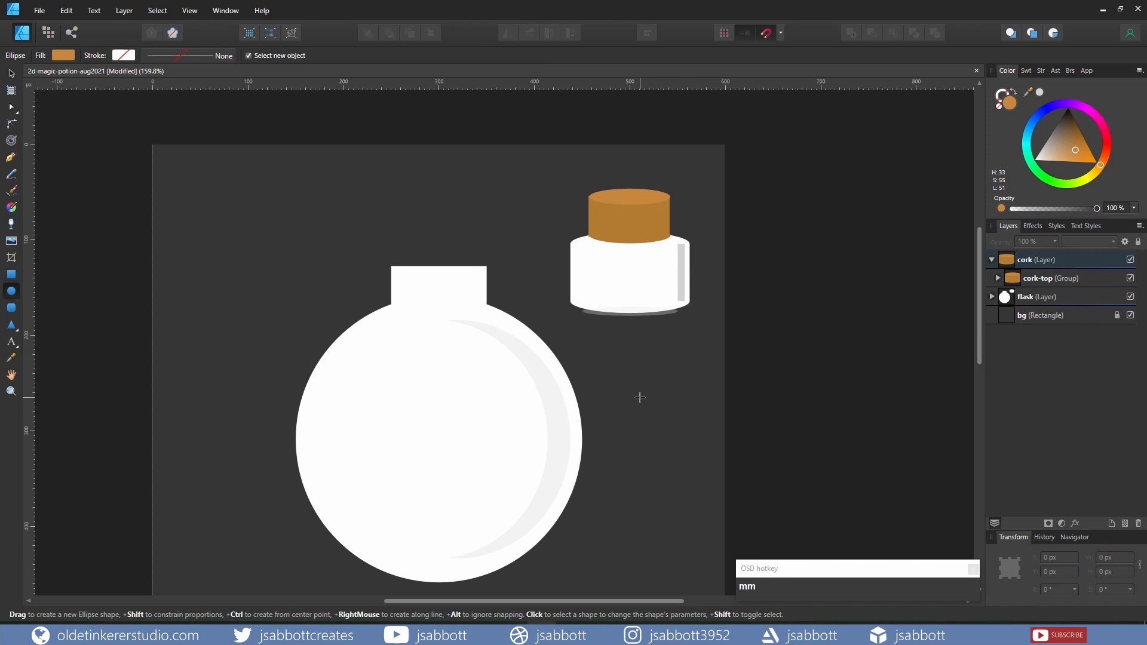
key(ctrl)
scroll(640, 397, up, 4)
drag(671, 325, 589, 441)
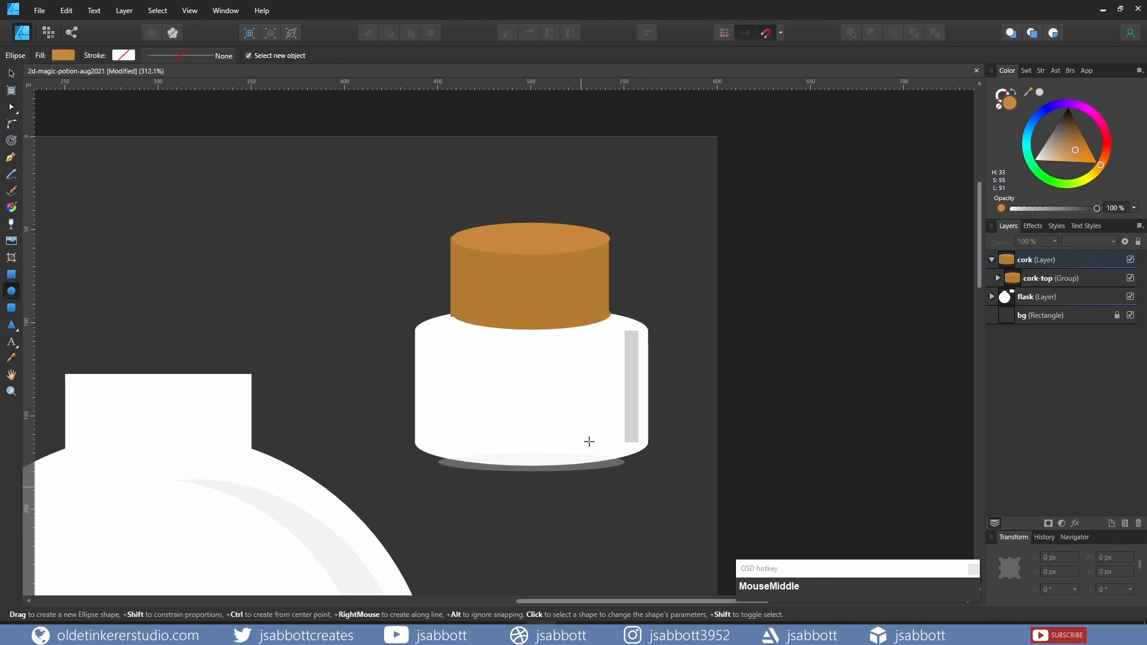
click(575, 278)
drag(576, 277, 586, 307)
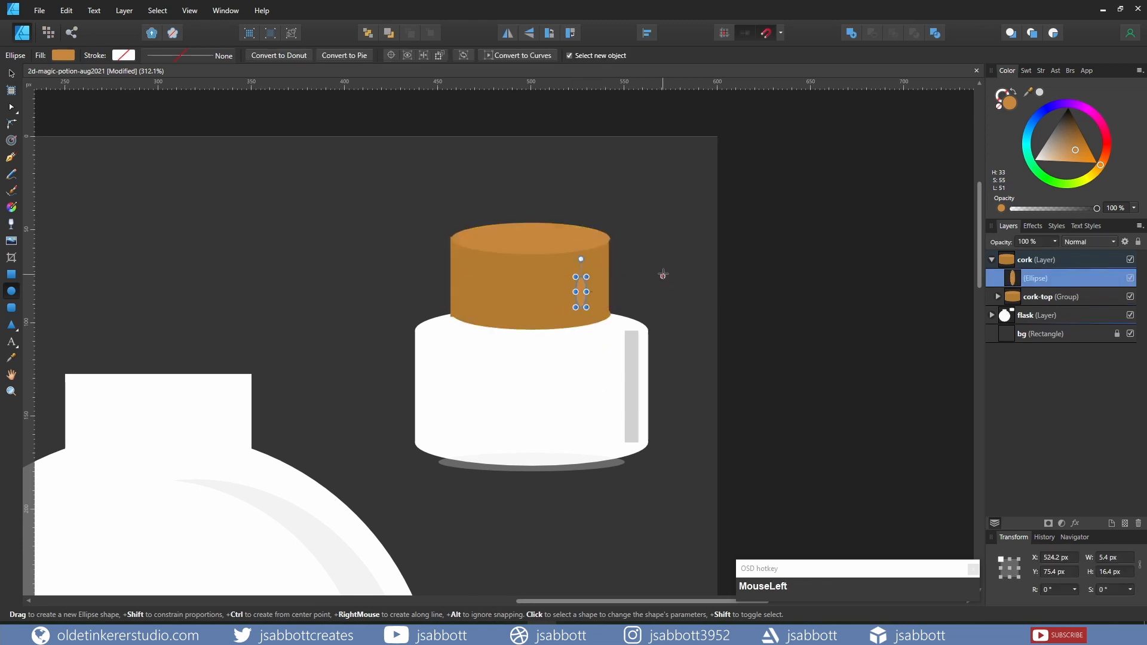
- Fill the narrow ellipse with dark brown 755427 and set its blend mode to Soft Light
click(1010, 102)
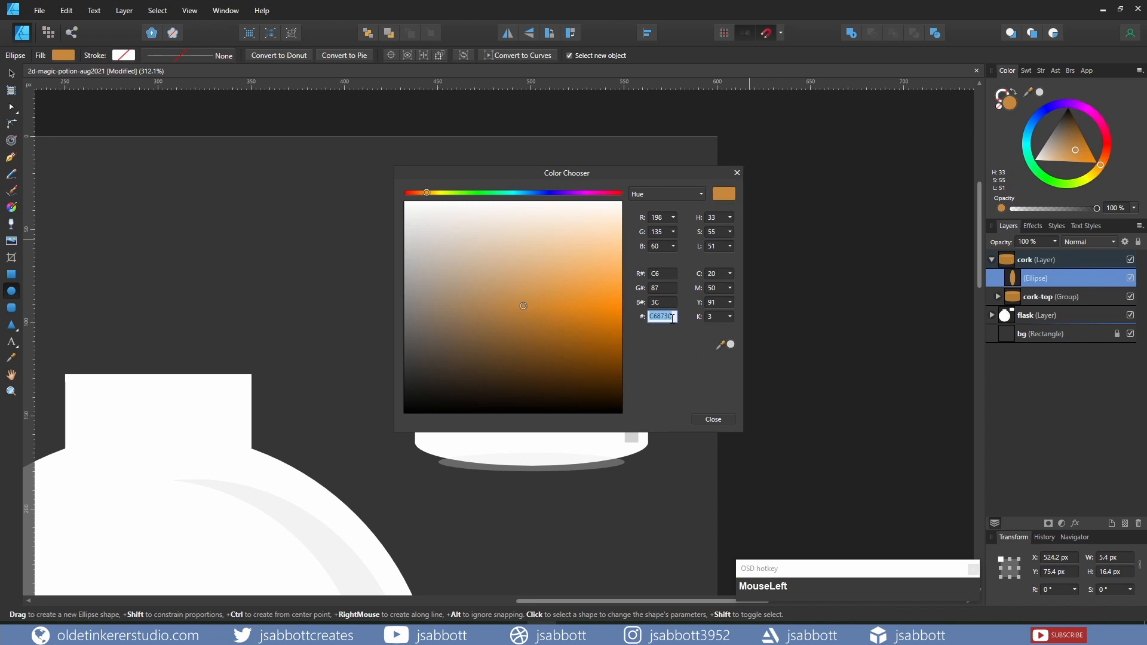
text(755427)
key(Return)
click(720, 419)
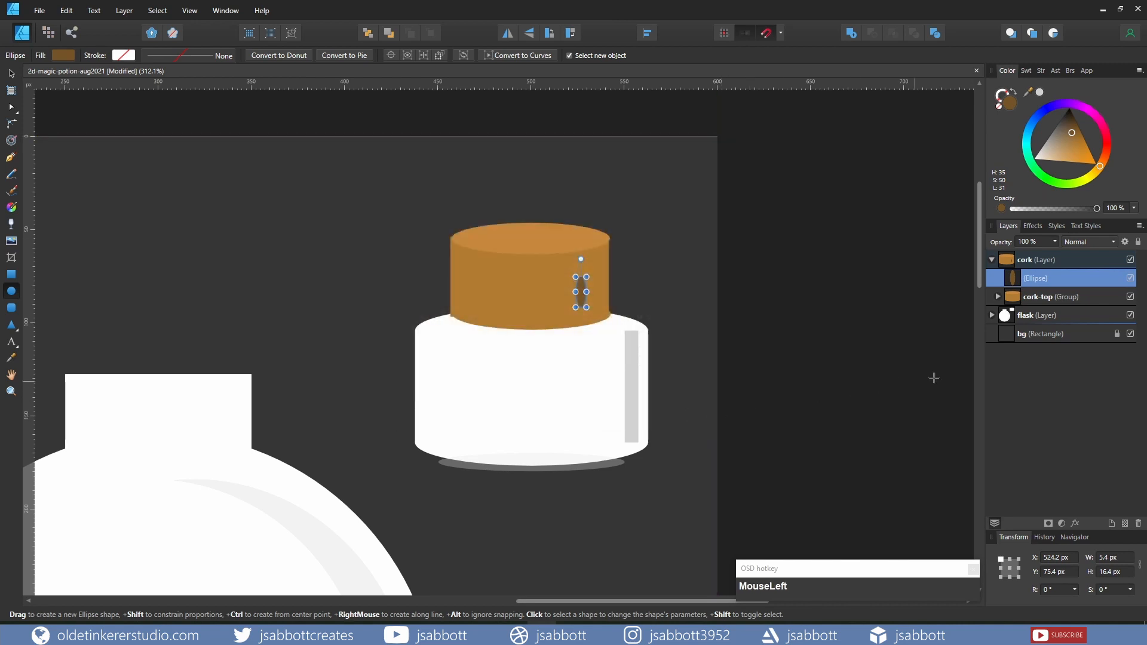
click(1089, 242)
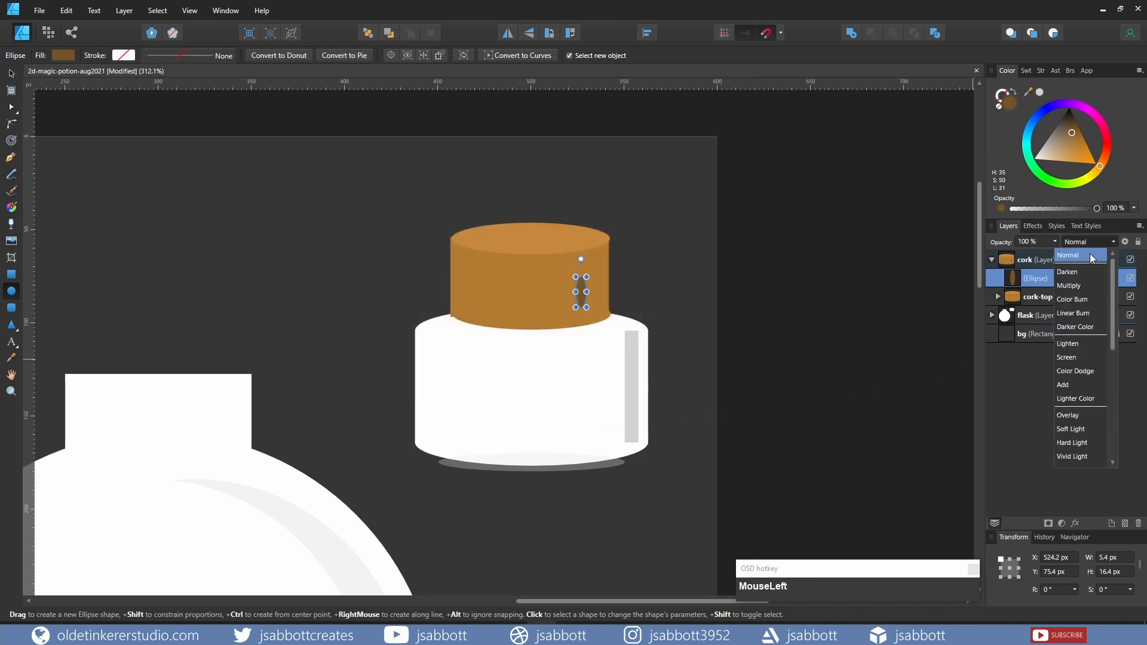
click(1078, 429)
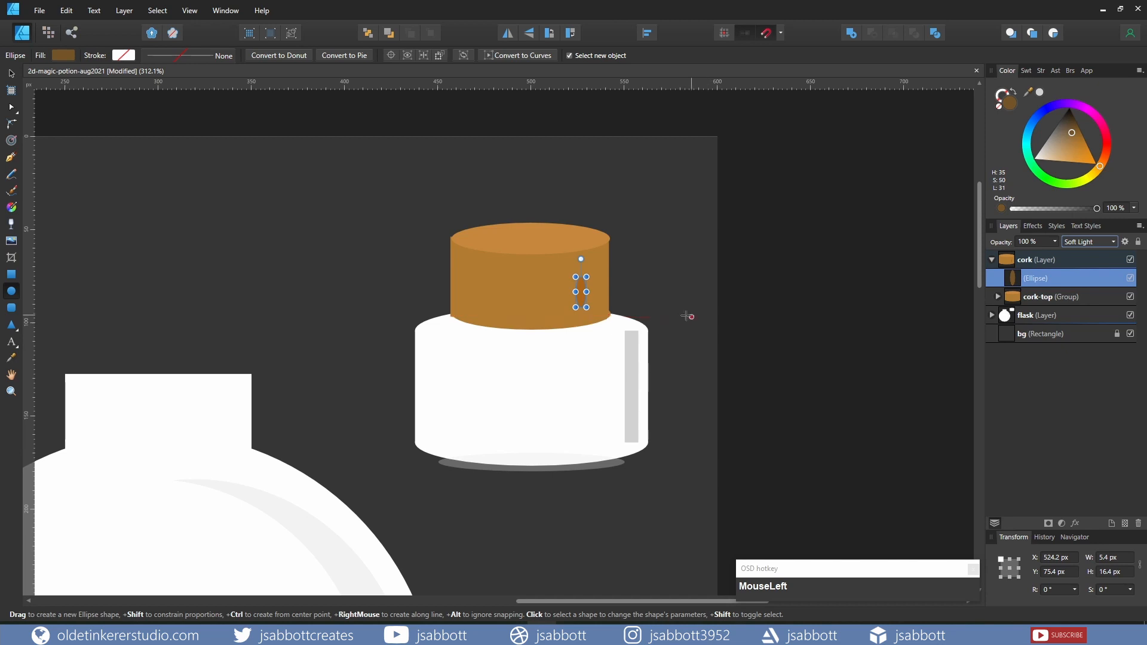
- Duplicate the narrow ellipse twice and fill both copies with the darker brown 422F16
key(ctrl+j)
key(ctrl+j)
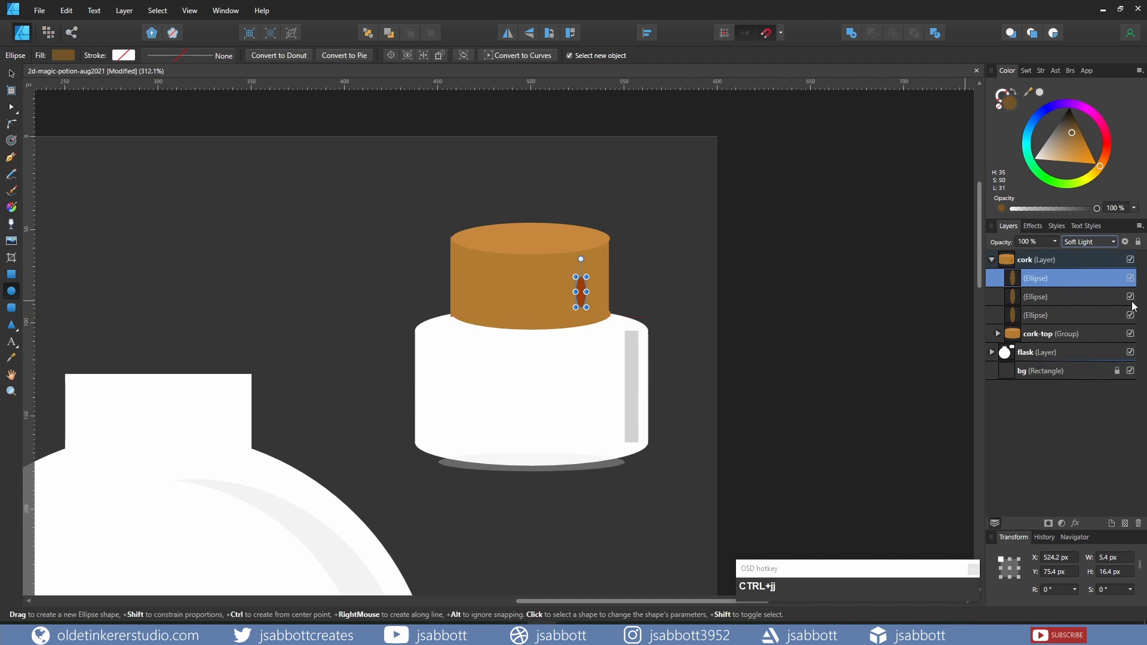
shift+click(1013, 297)
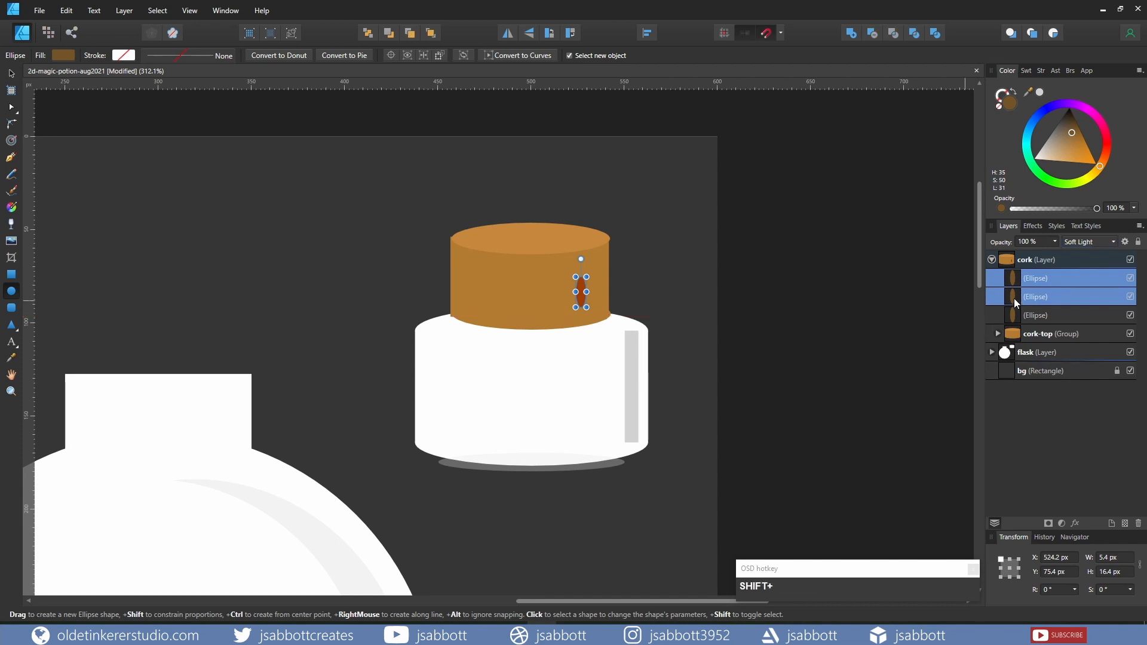
click(1010, 103)
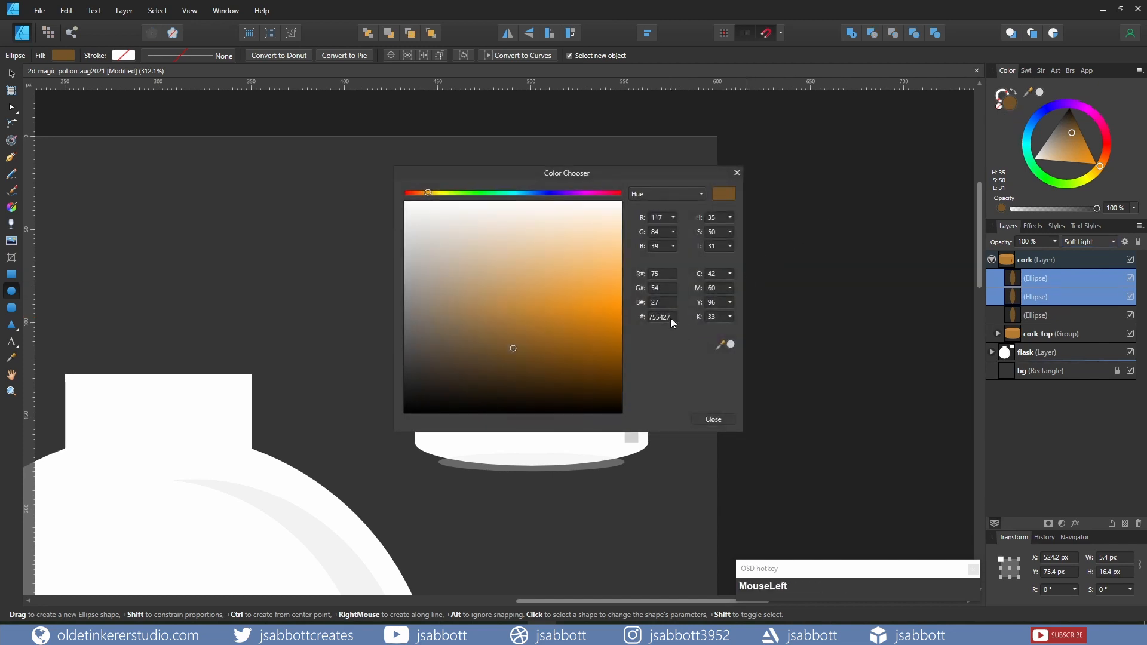
click(673, 318)
text(422f16)
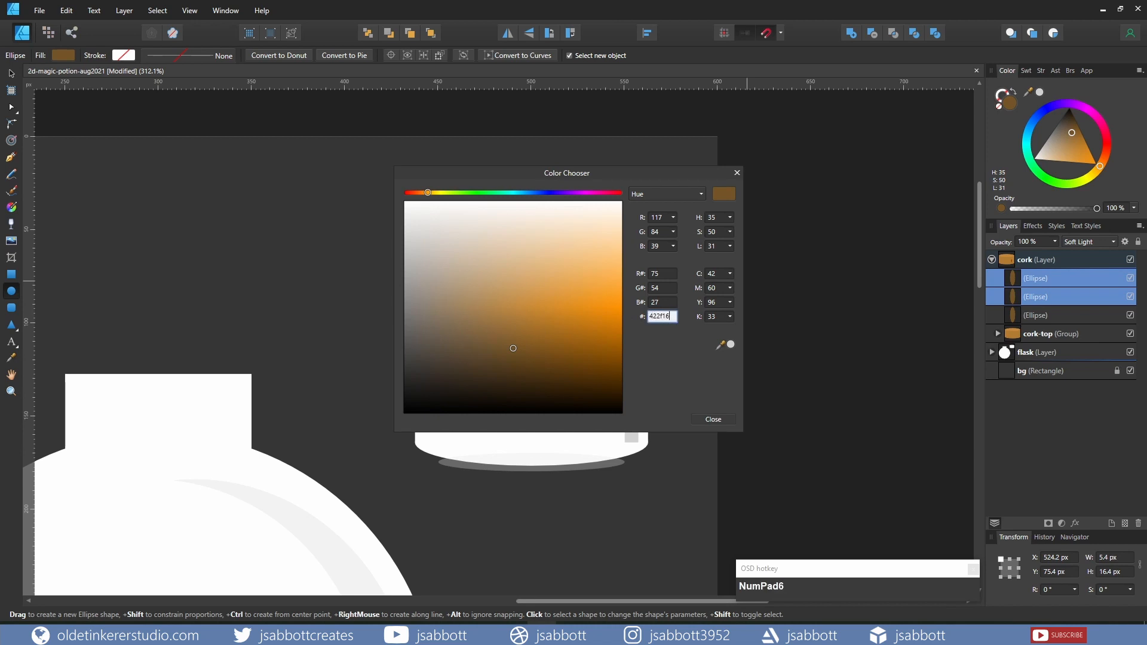
click(714, 420)
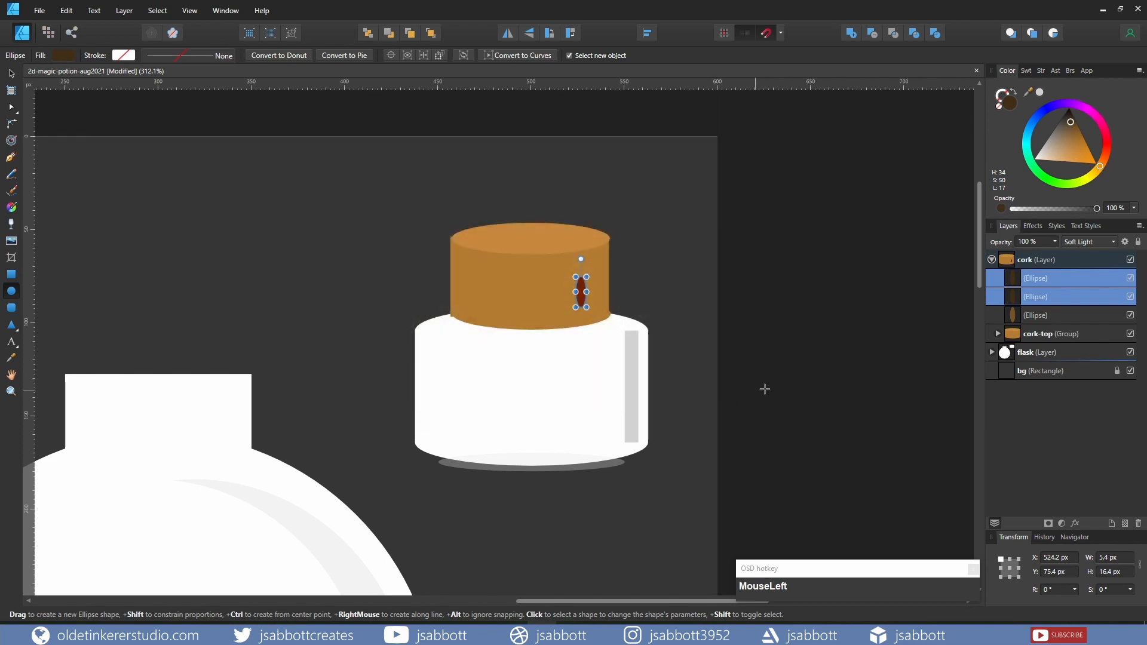
- Shift the upper dark ellipse 1 px left and subtract it from the other dark copy to form a thin crescent
click(1019, 279)
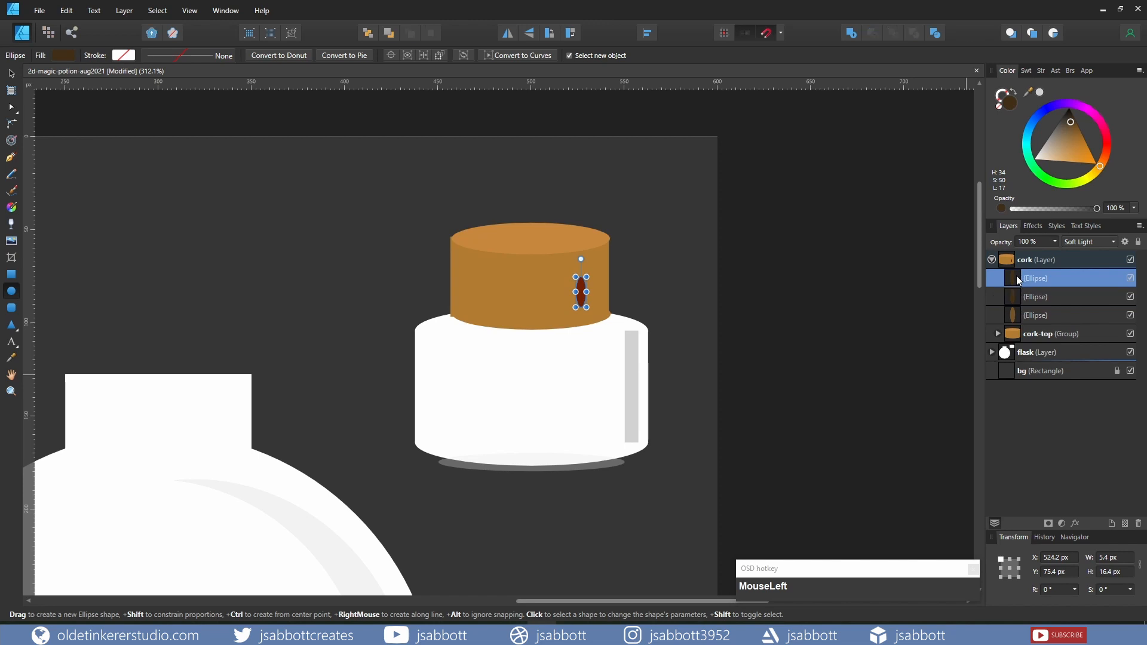
key(Left)
shift+click(1034, 298)
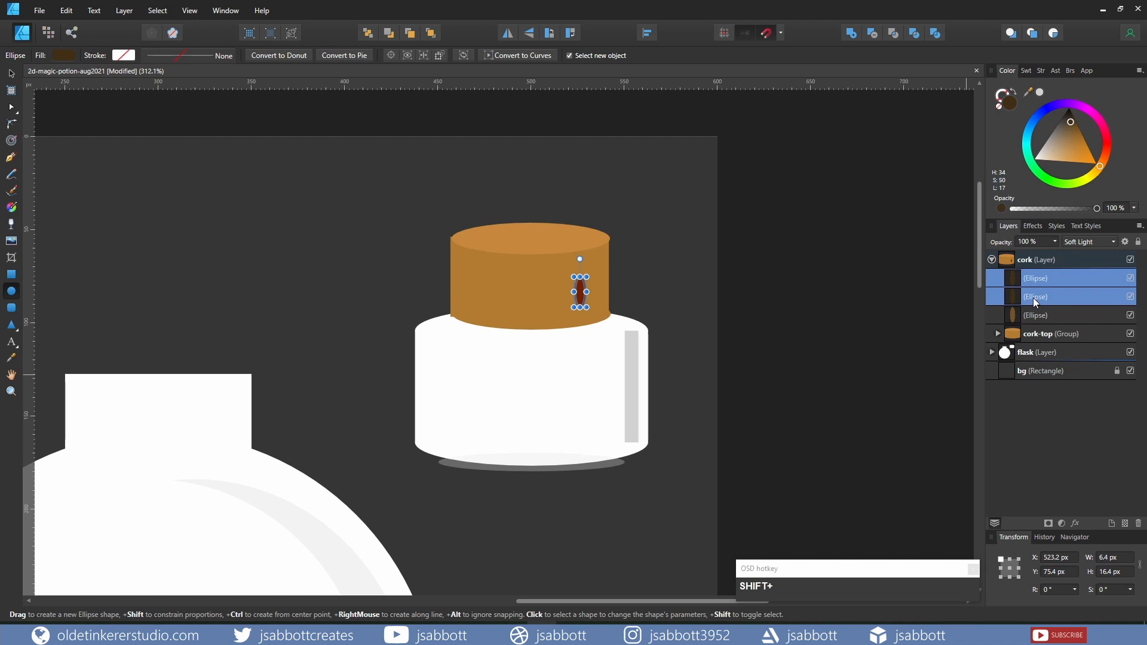
click(872, 34)
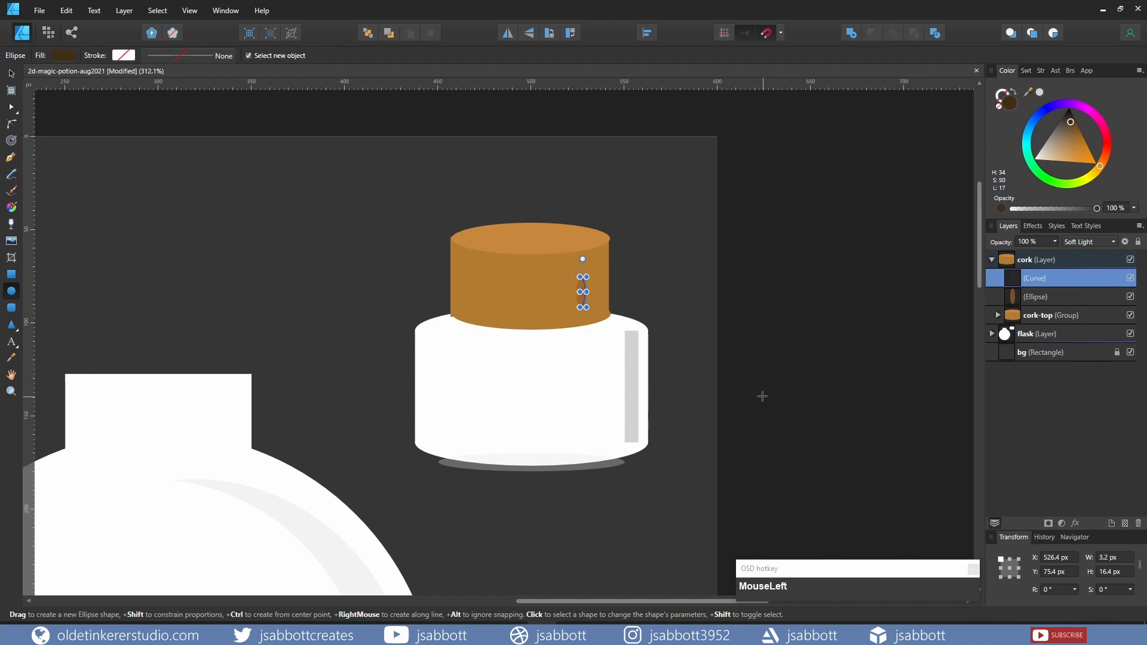
- Group the crescent with the remaining narrow ellipse and name the group texture
shift+click(1043, 302)
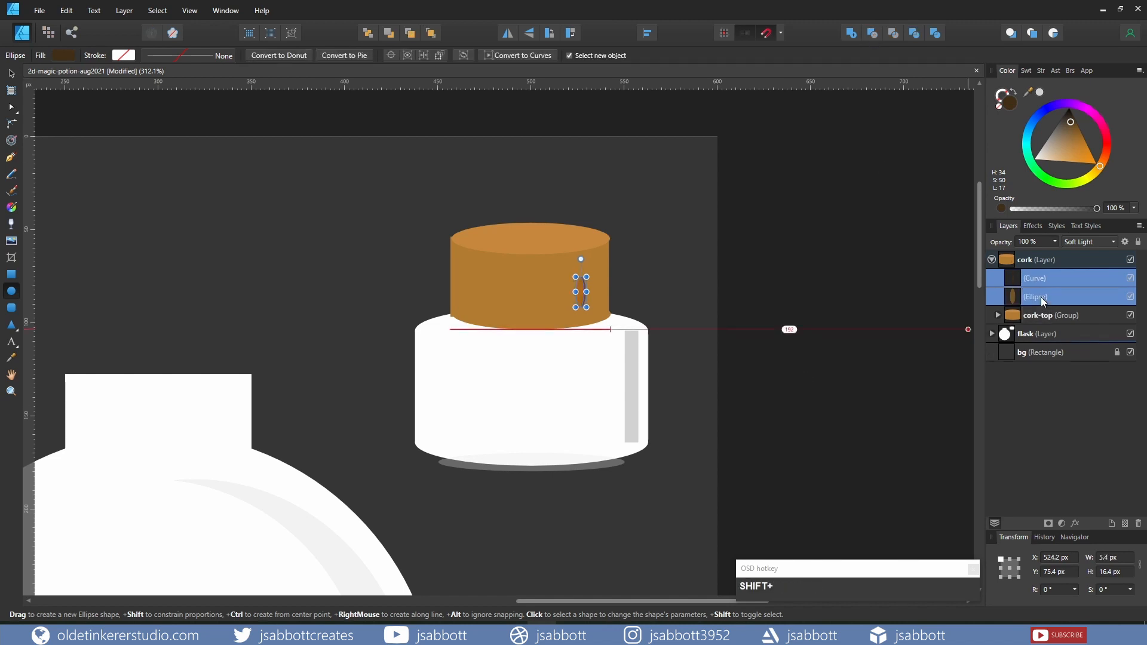
key(ctrl+g)
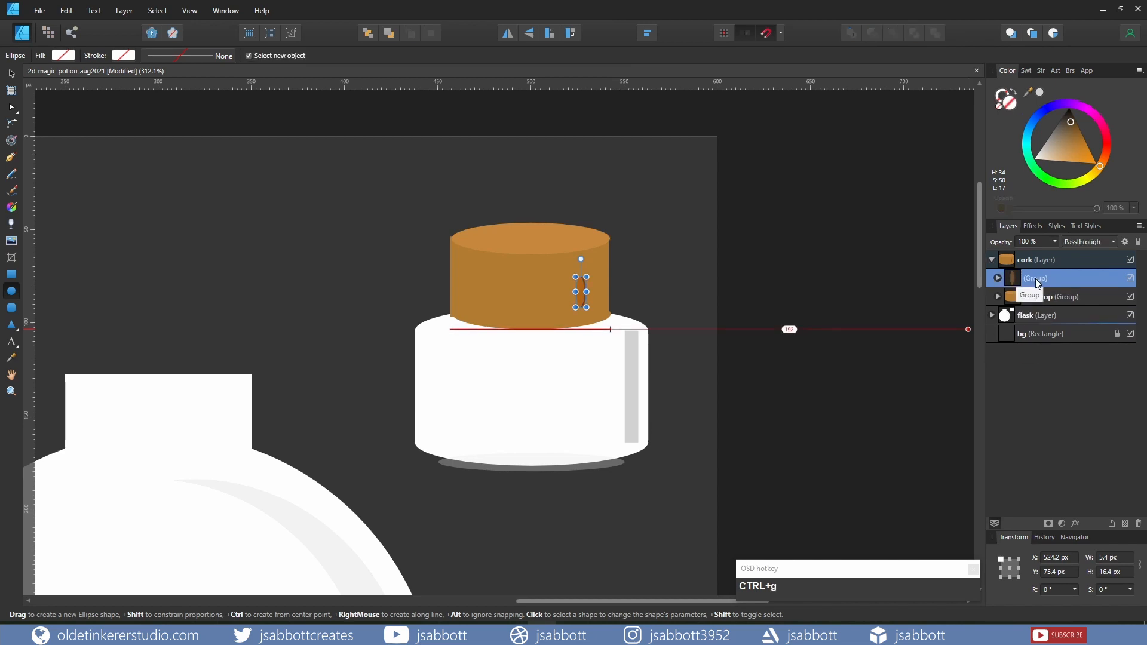
double_click(1036, 280)
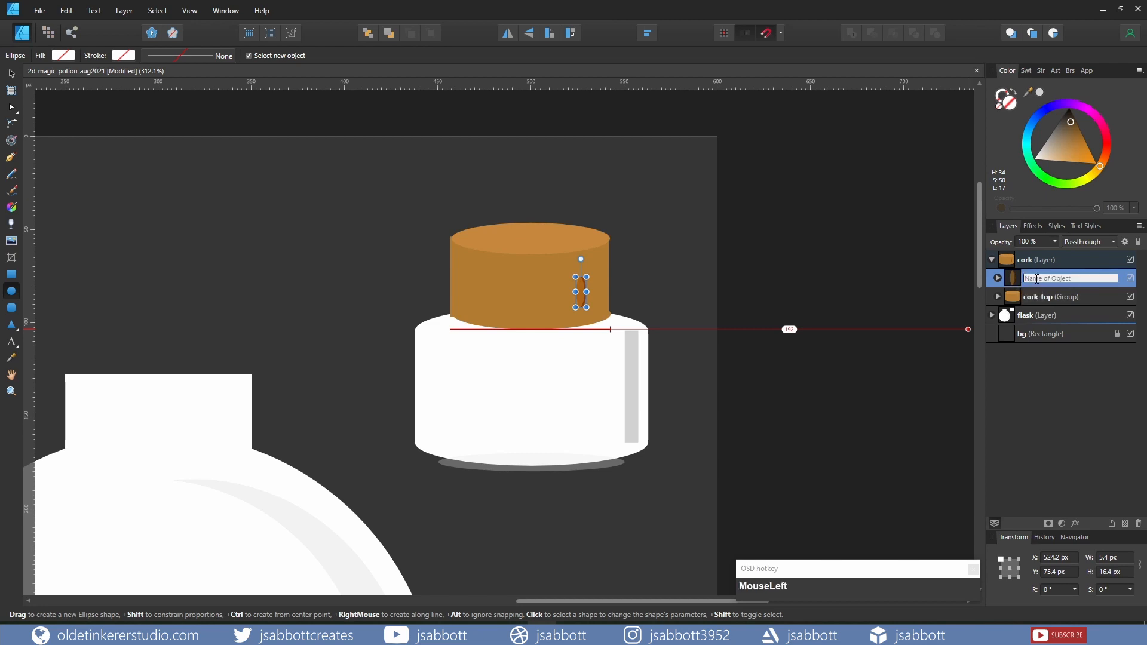
text(texture)
key(Return)
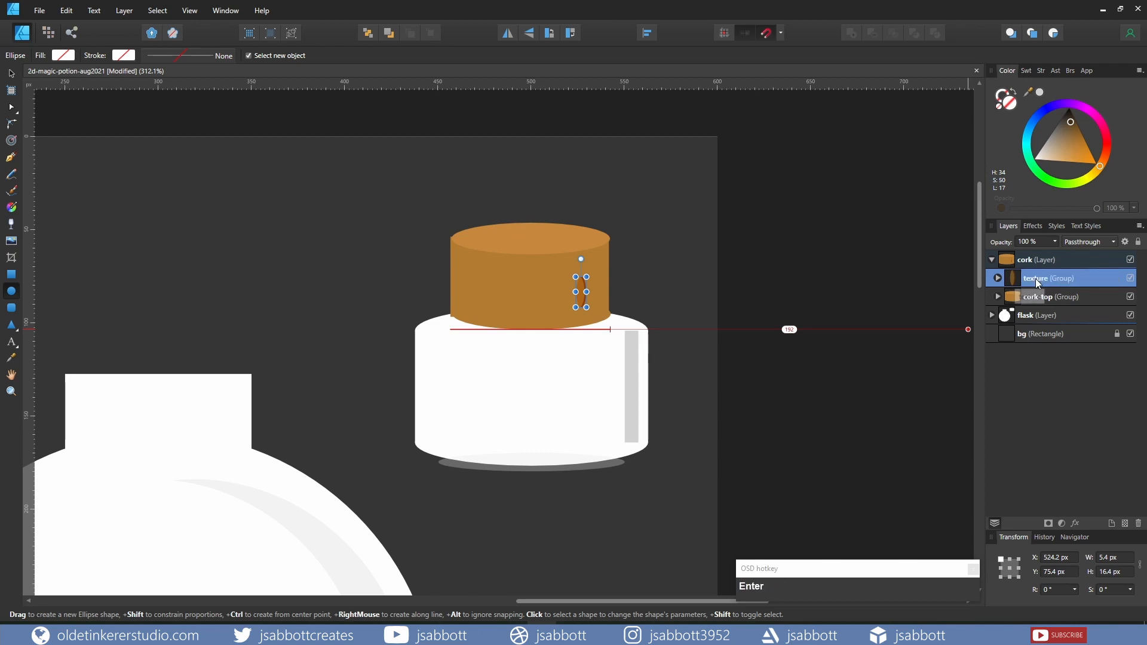
- Duplicate the texture mark to its left on the cork's side, shortened to about 11.3 px and rotated about -28°
scroll(717, 302, up, 2)
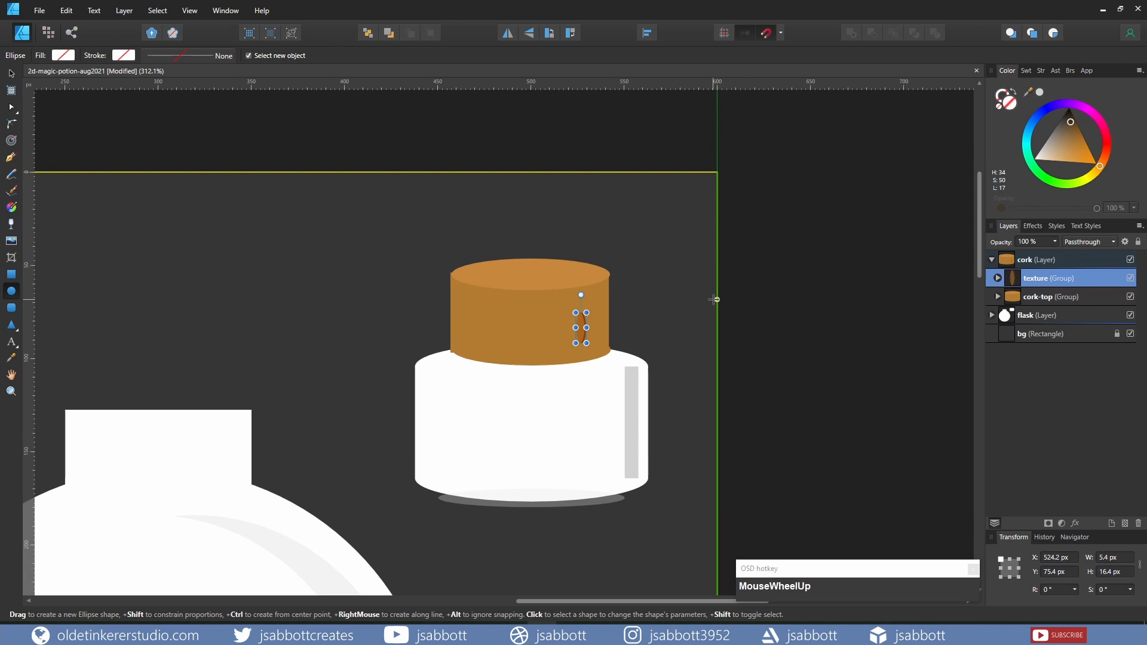
scroll(716, 304, down, 2)
ctrl+scroll(715, 306, up, 1)
ctrl+scroll(715, 307, up, 1)
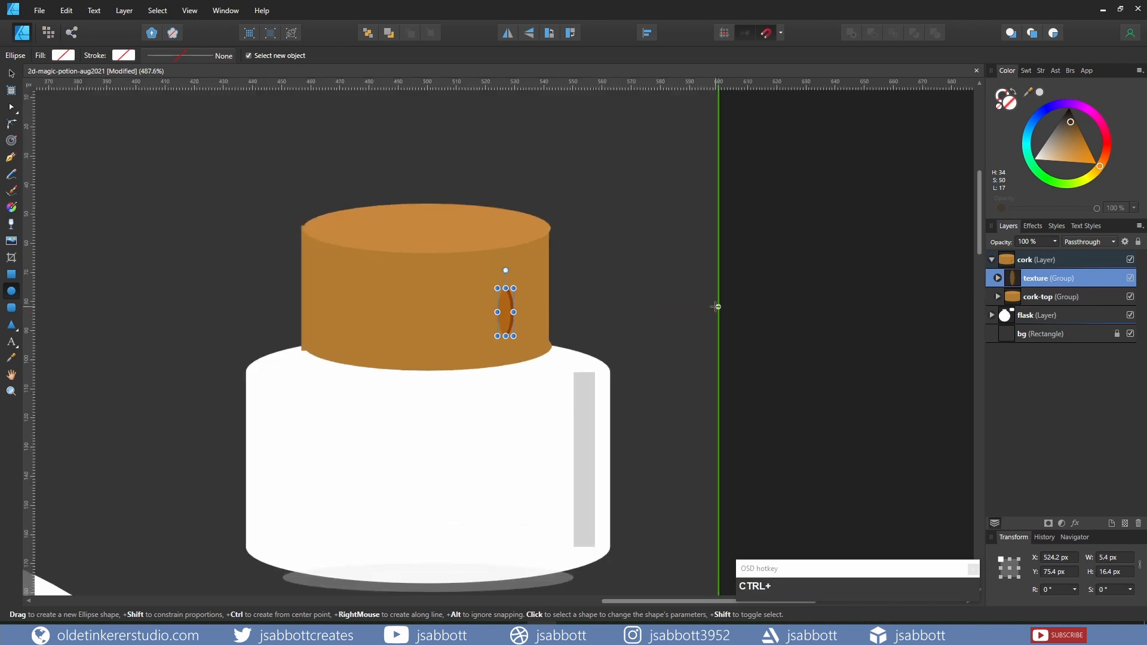
key(v)
click(758, 311)
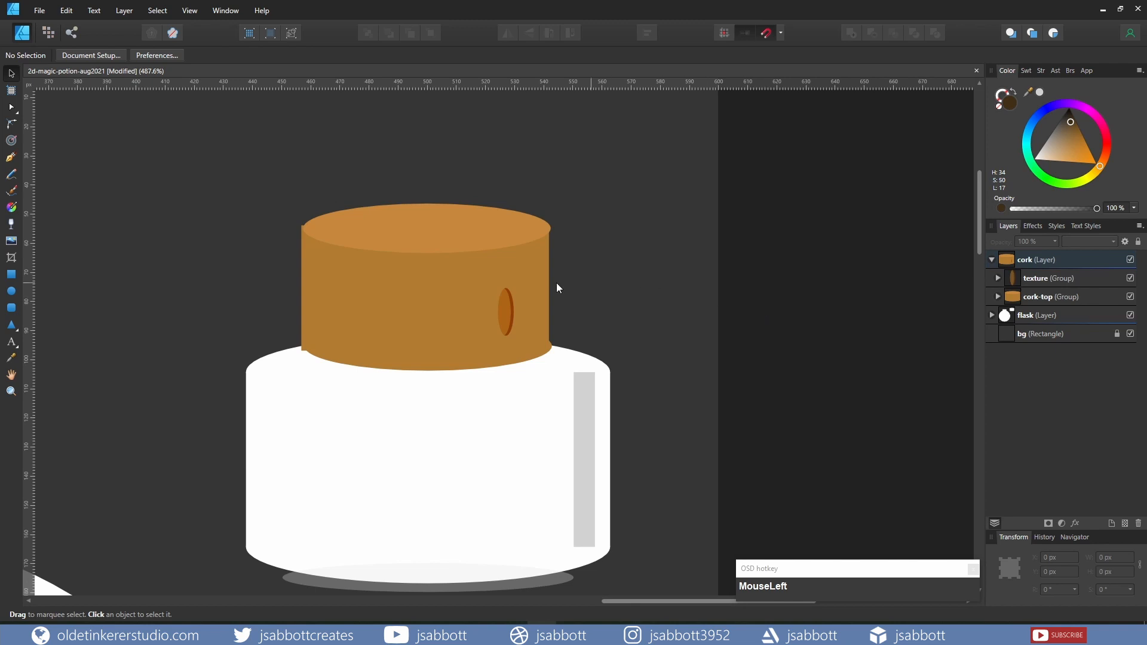
click(1016, 280)
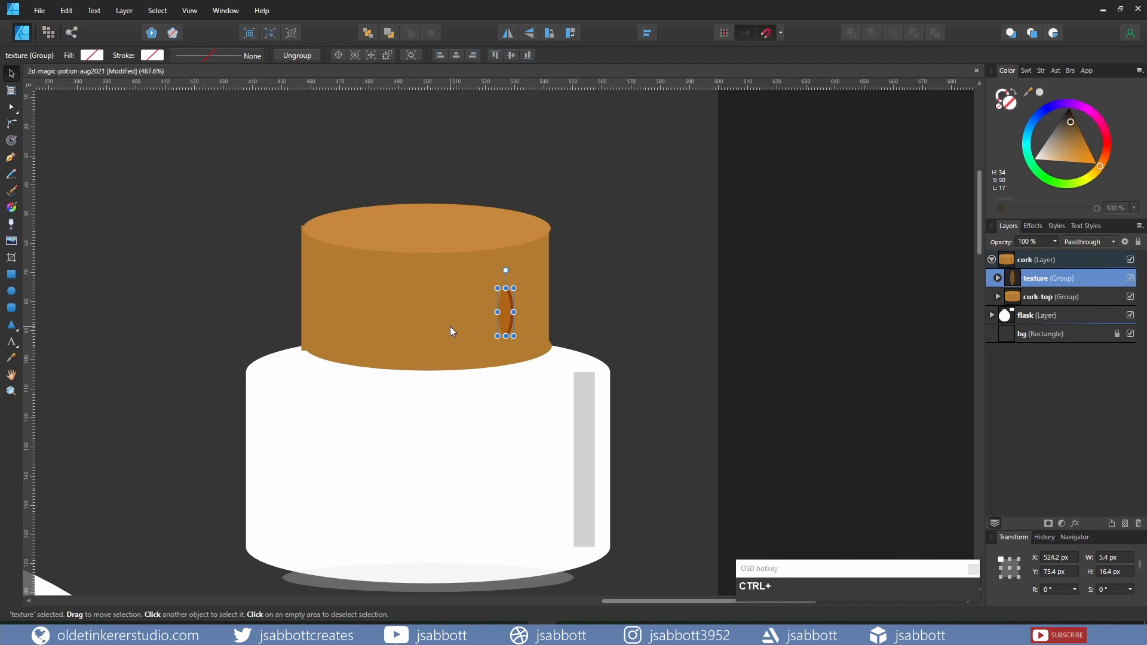
key(ctrl+j)
drag(509, 316, 469, 311)
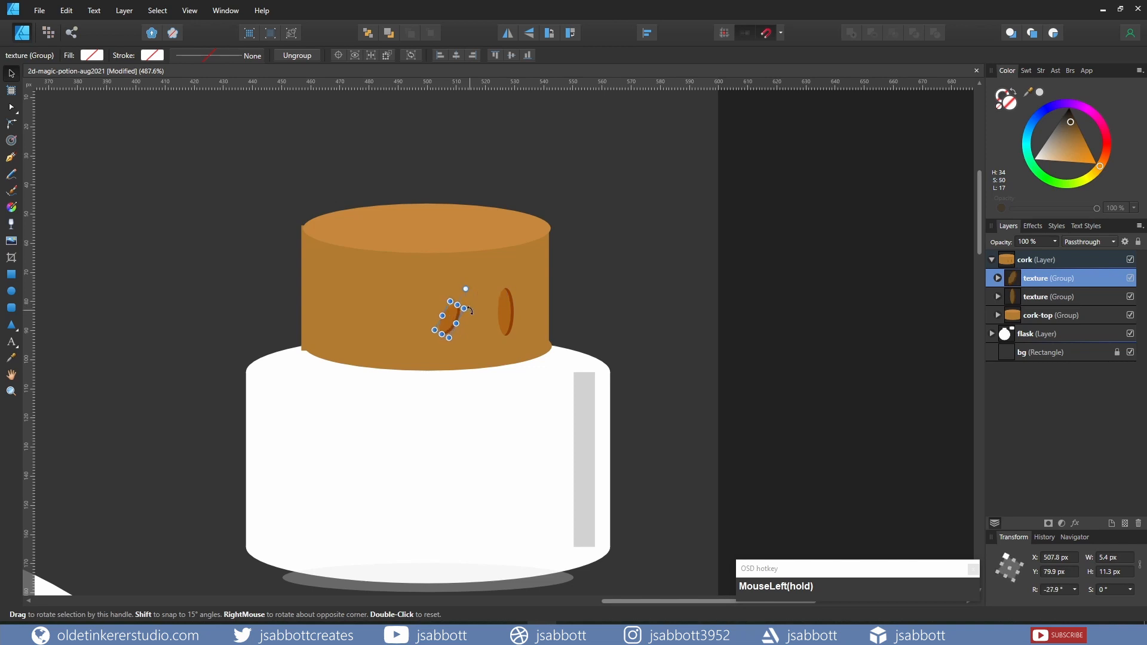
- Scatter four more texture copies across the cork's side, varying their size, rotation and slant
key(ctrl+j)
drag(391, 315, 336, 284)
key(ctrl+j)
click(337, 286)
key(ctrl+j)
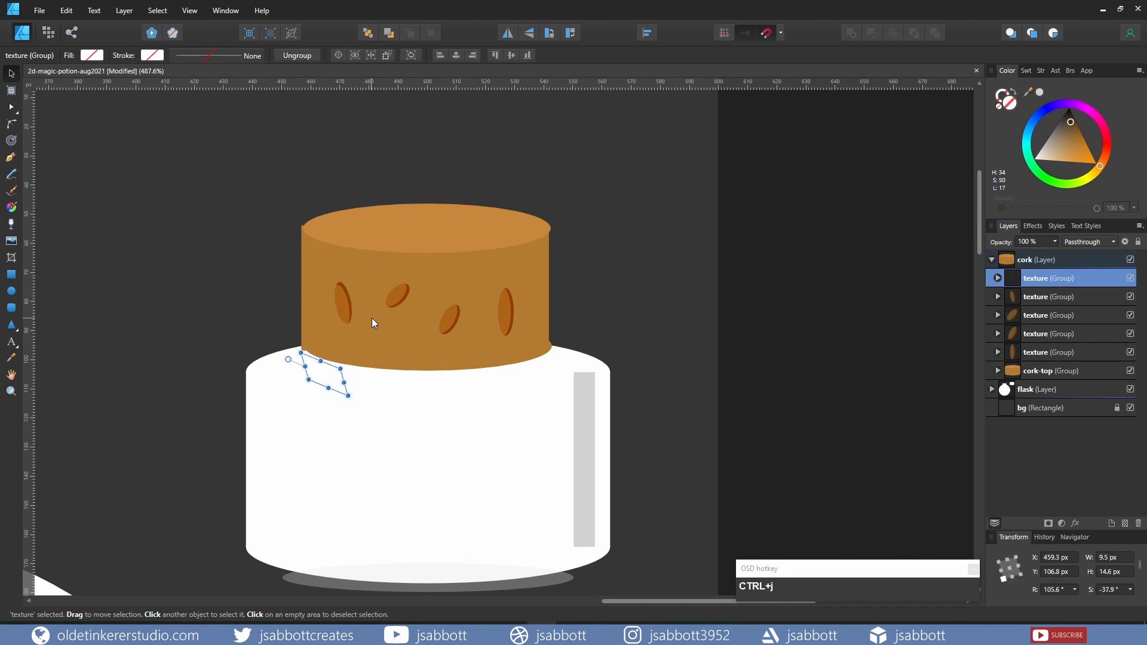
drag(326, 377, 478, 280)
key(ctrl+j)
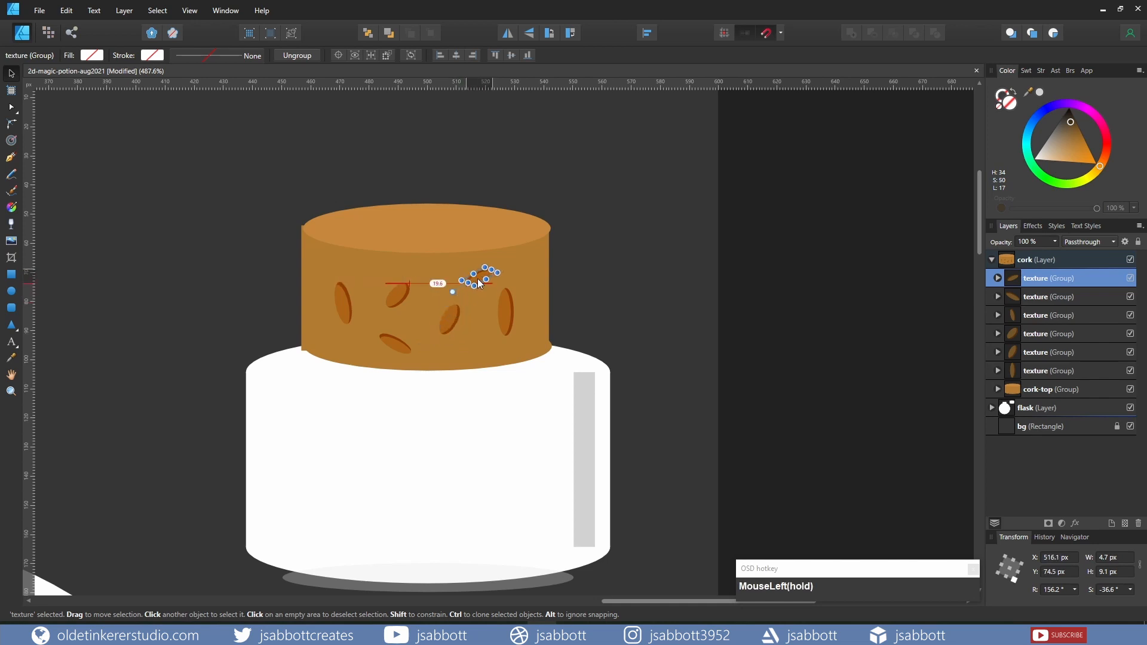
shift+click(1039, 371)
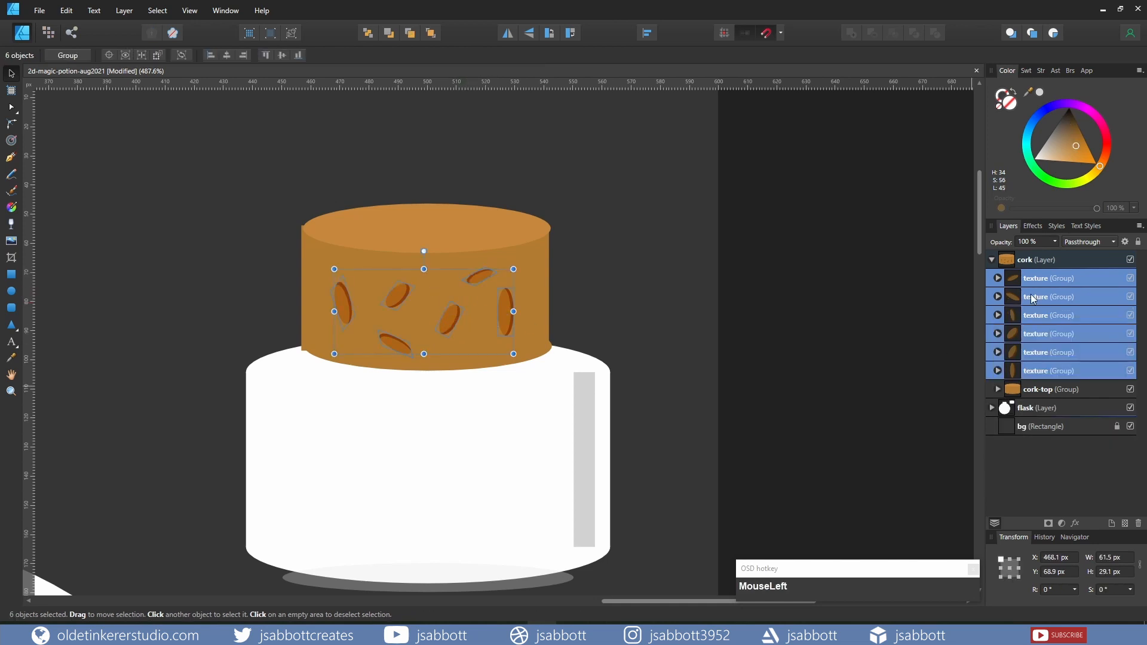
click(1030, 279)
- Place four flattened or tilted copies of the texture mark across the cork's lighter top ellipse
click(450, 314)
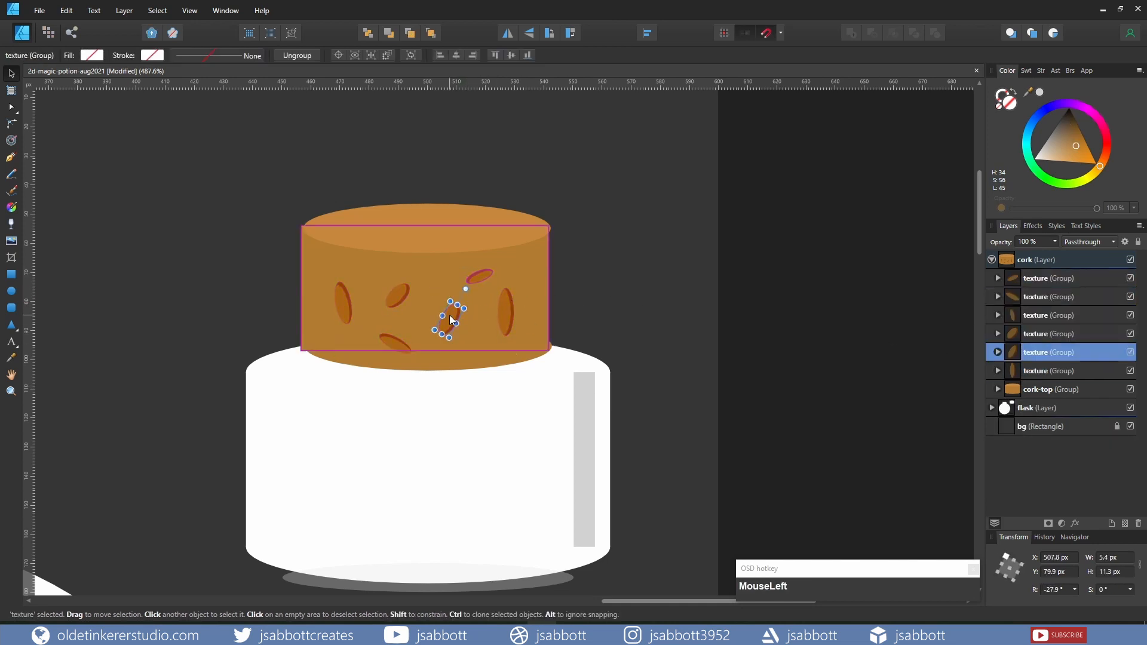
key(ctrl+j)
drag(450, 314, 499, 238)
key(ctrl+j)
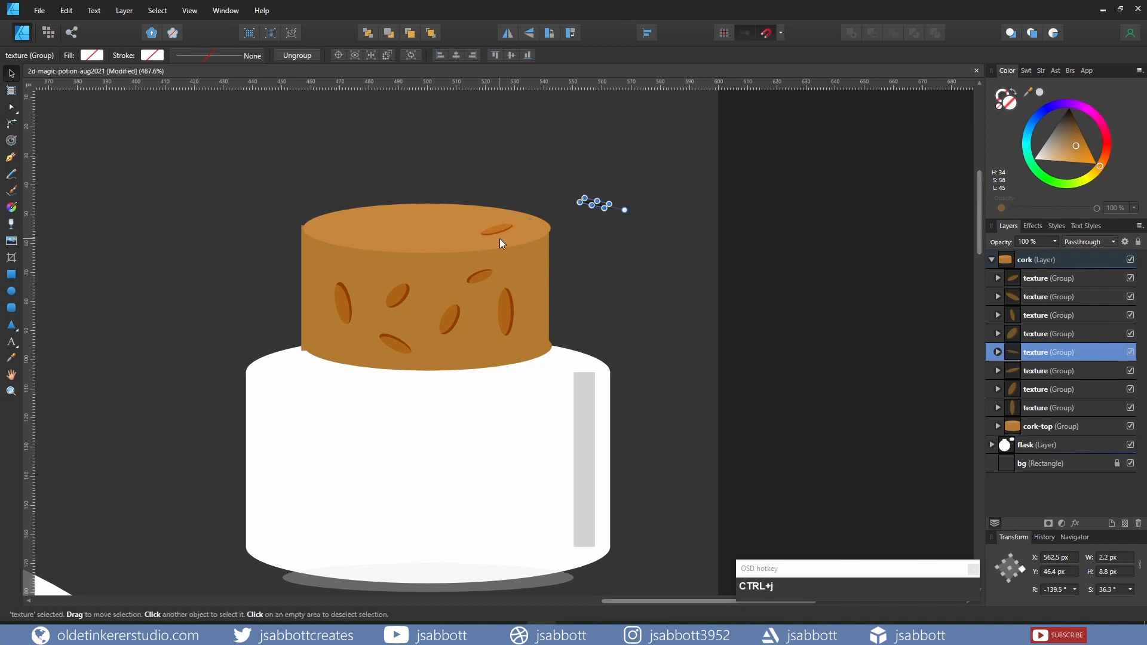
drag(599, 200, 353, 231)
key(ctrl+j)
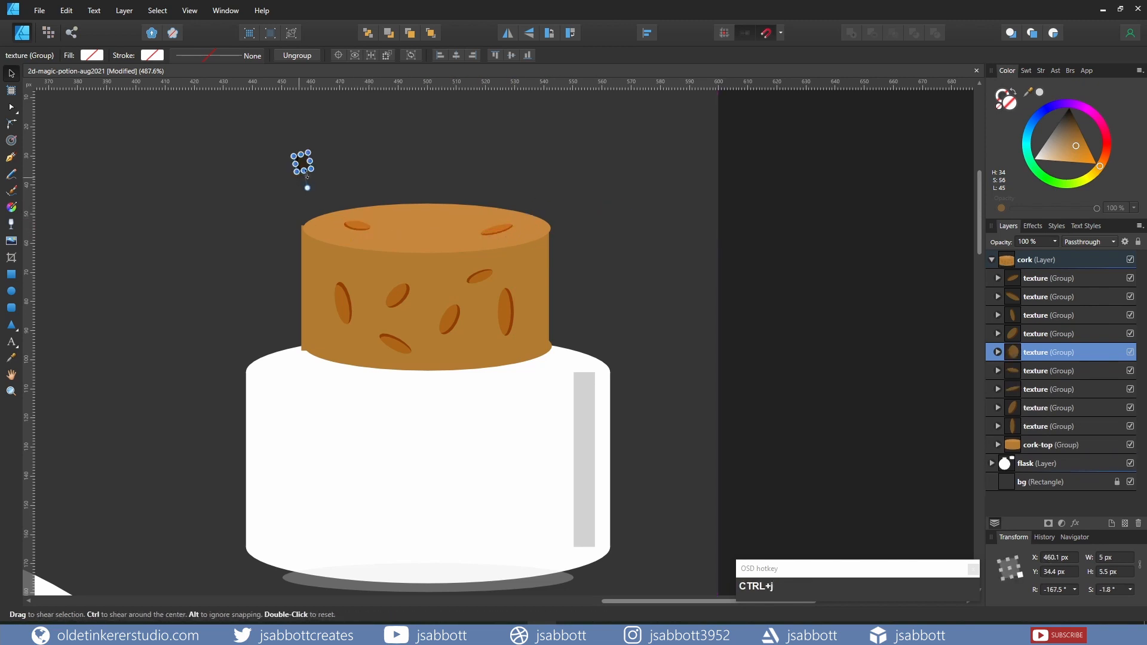
drag(300, 164, 460, 206)
key(ctrl+j)
- Group the ten texture marks and combine them with the cork-top group into one group named top
click(1035, 279)
shift+click(1035, 445)
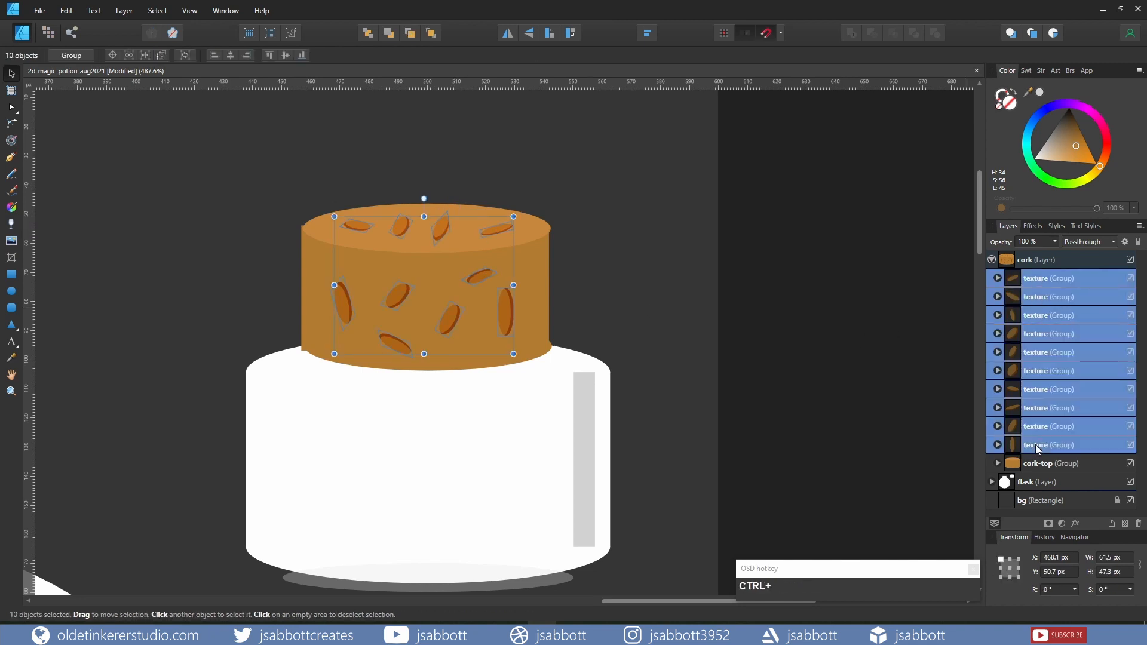
key(ctrl+g)
double_click(1031, 279)
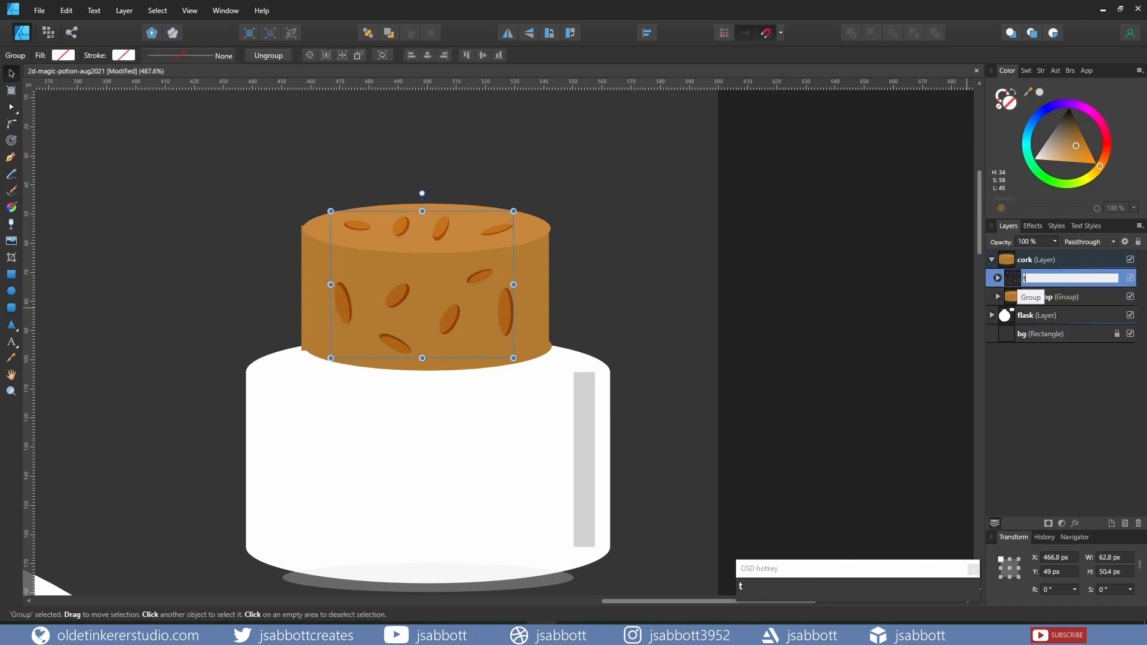
text(texture-top)
key(Return)
drag(1037, 283, 1037, 283)
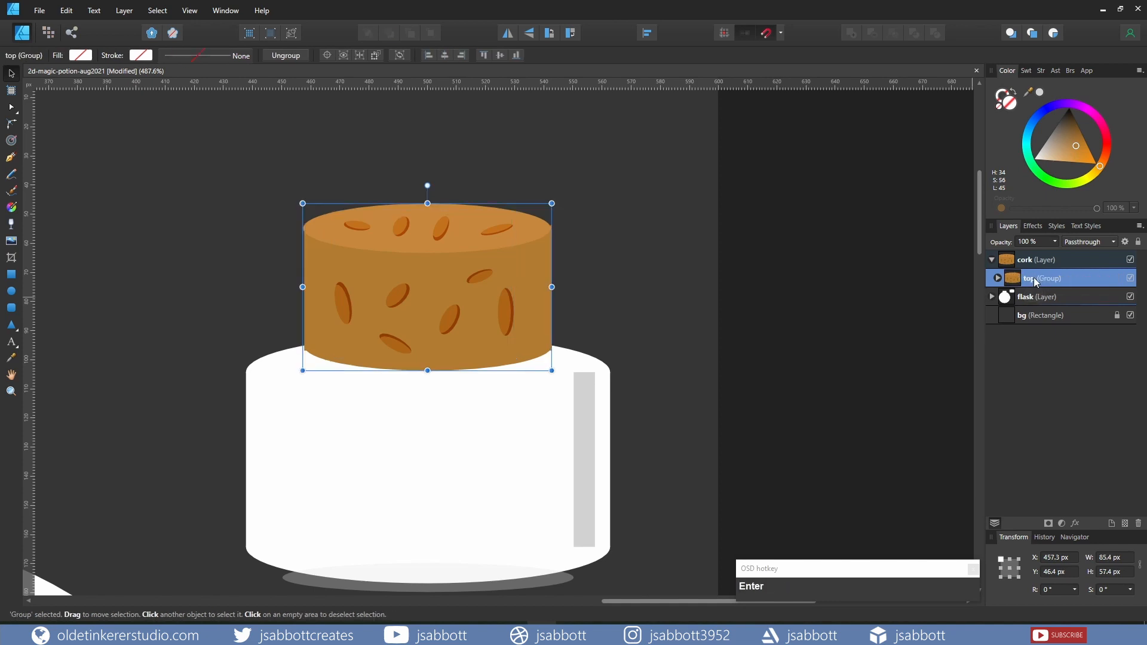
- Duplicate the top cork group, name the copy bottom, and move it straight down onto the white cap
key(ctrl+j)
double_click(1036, 280)
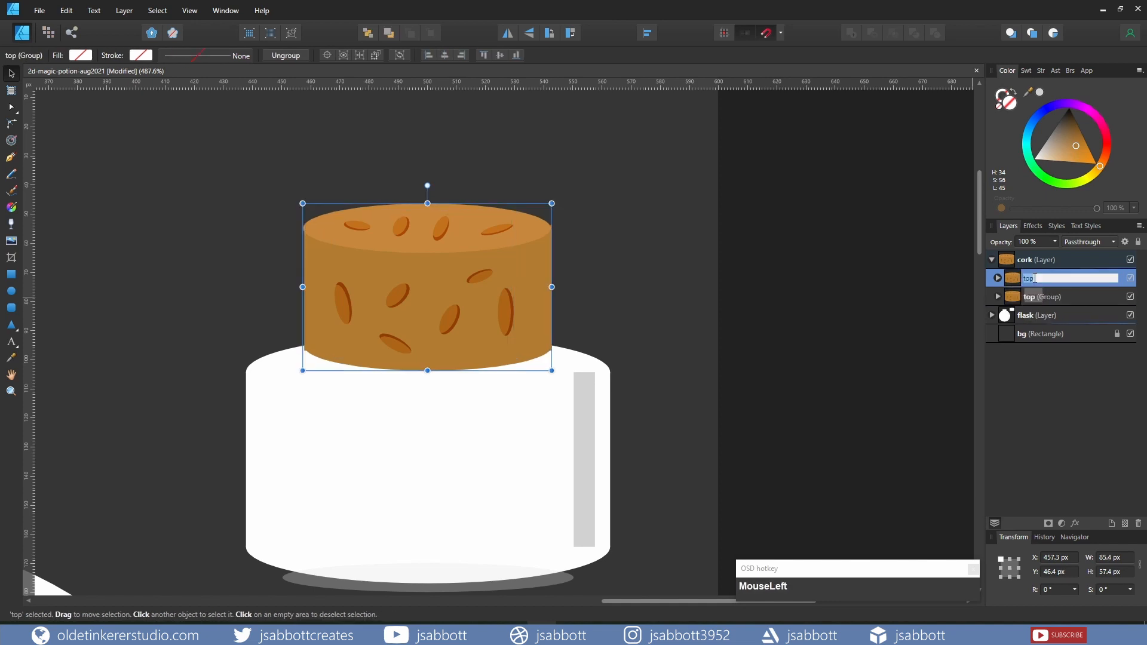
text(bottom)
key(Return)
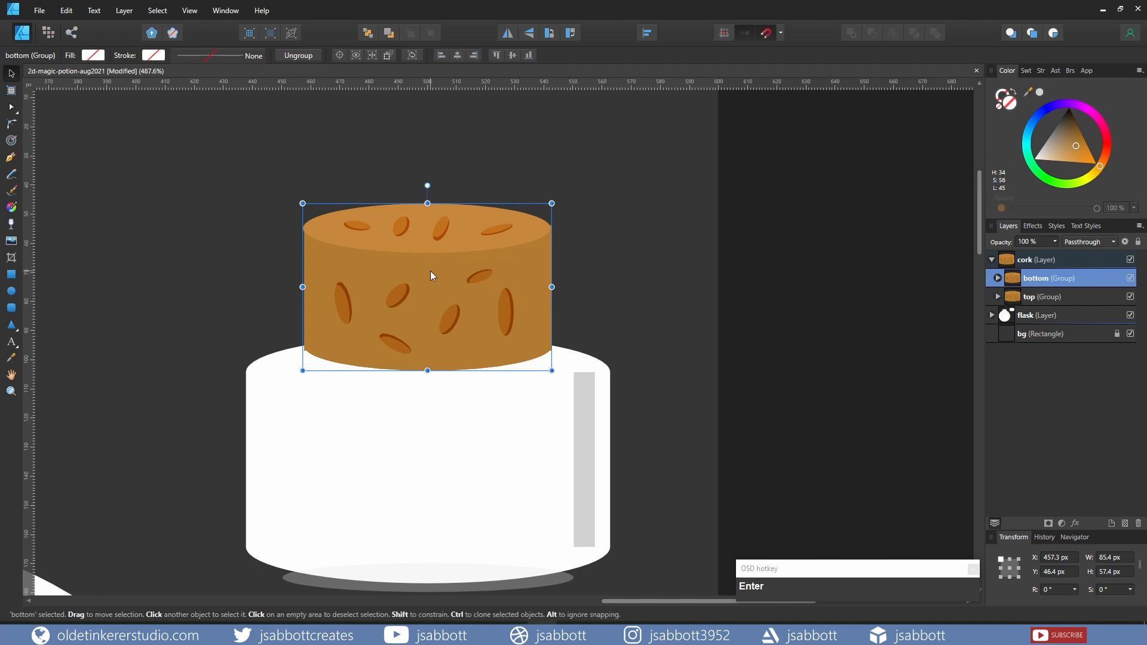
drag(431, 273, 411, 464)
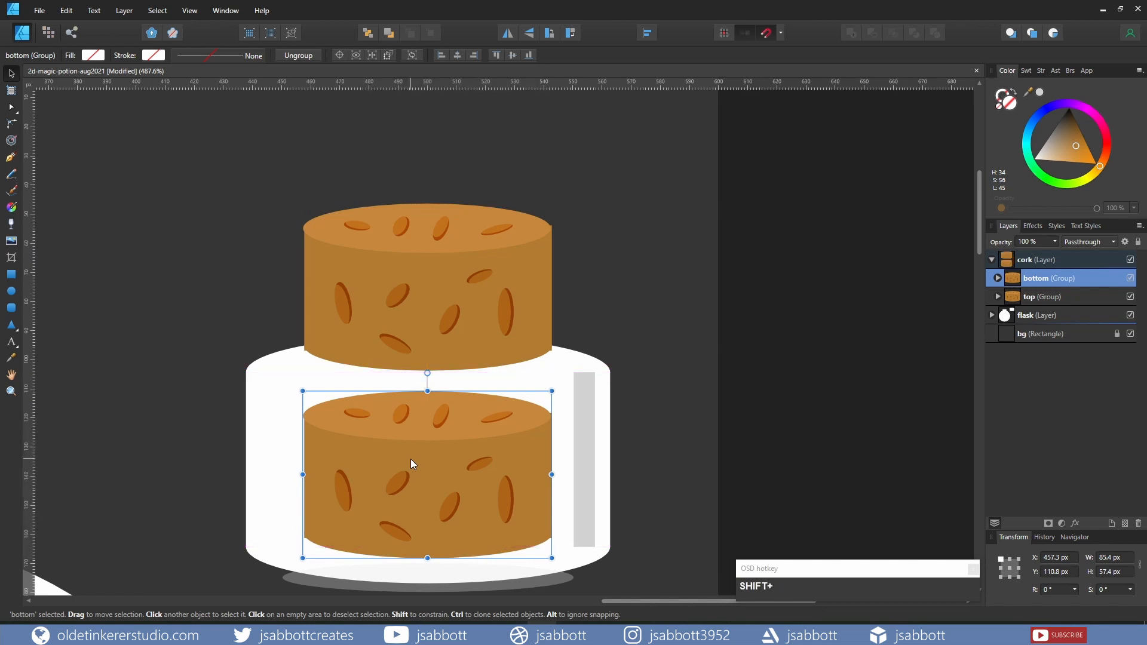
- Set the opacity of the bottom cork group to 50% and deselect it
click(1030, 241)
drag(1030, 242, 1016, 242)
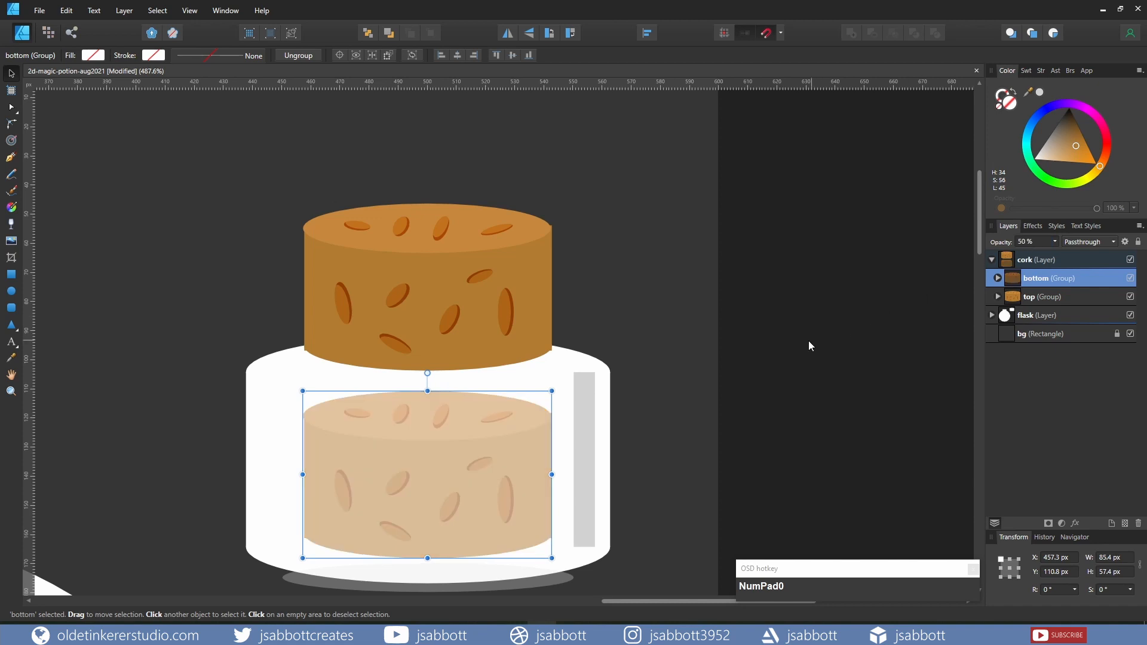
click(749, 349)
- Add a new layer above the cork layer and name it potion
scroll(751, 324, down, 2)
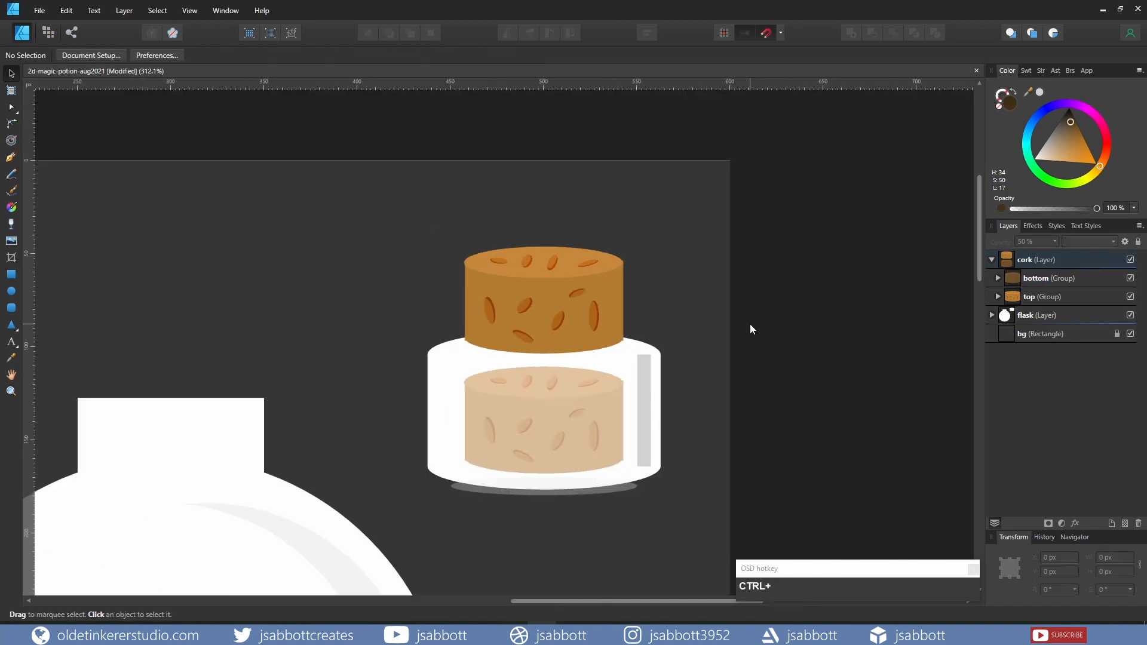
click(1112, 523)
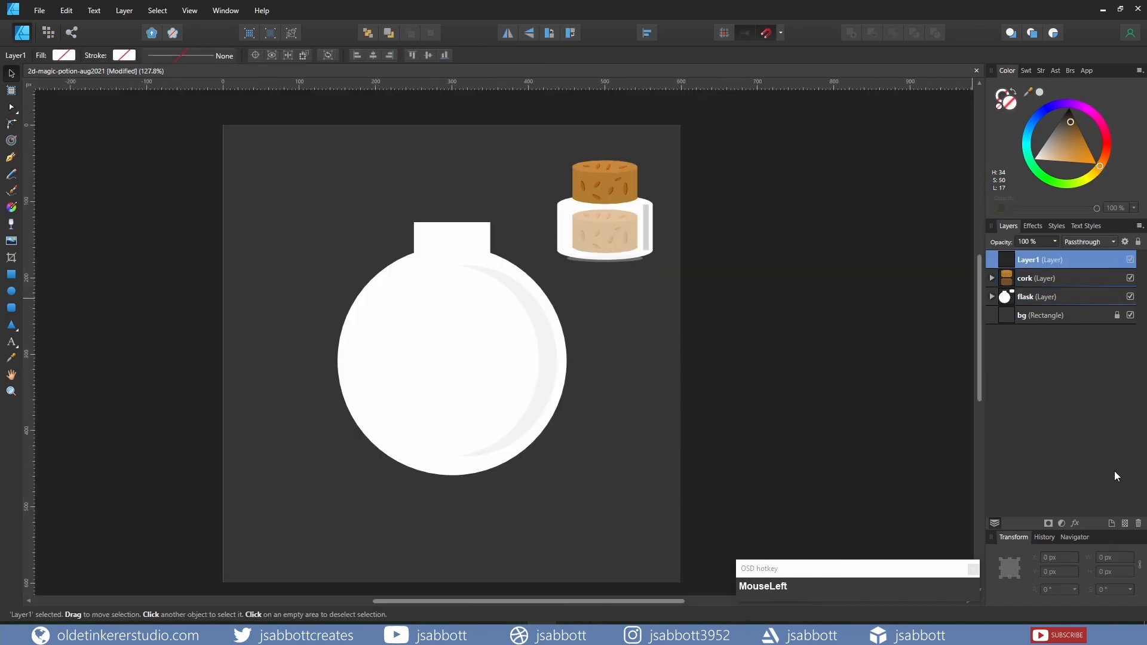
double_click(1026, 262)
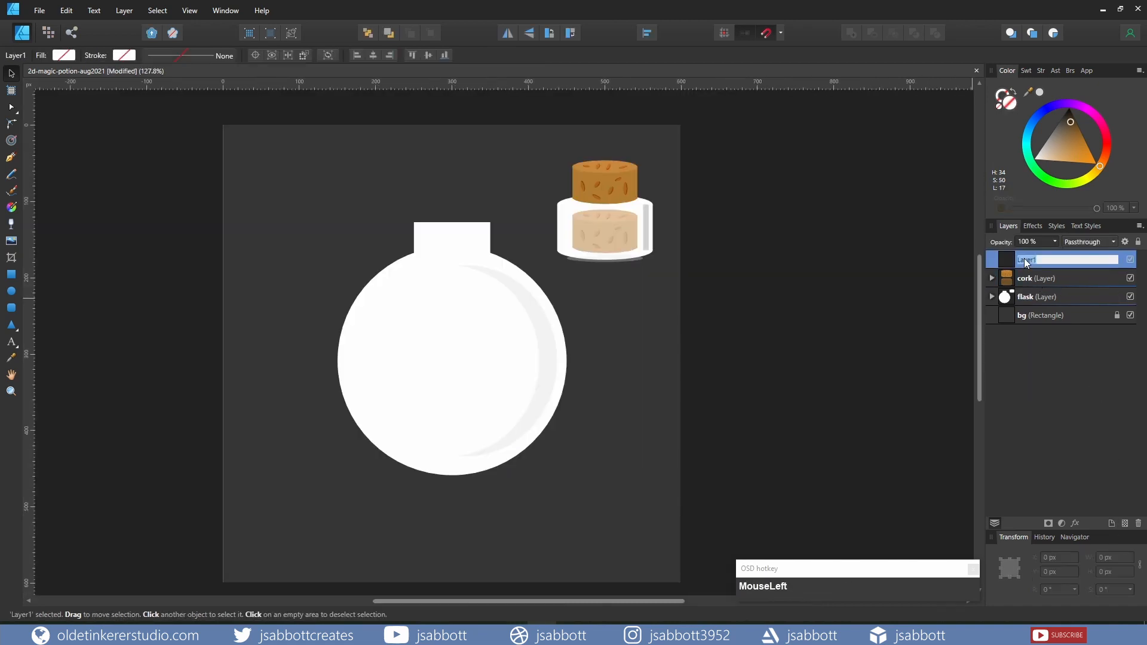
text(potion)
key(Return)
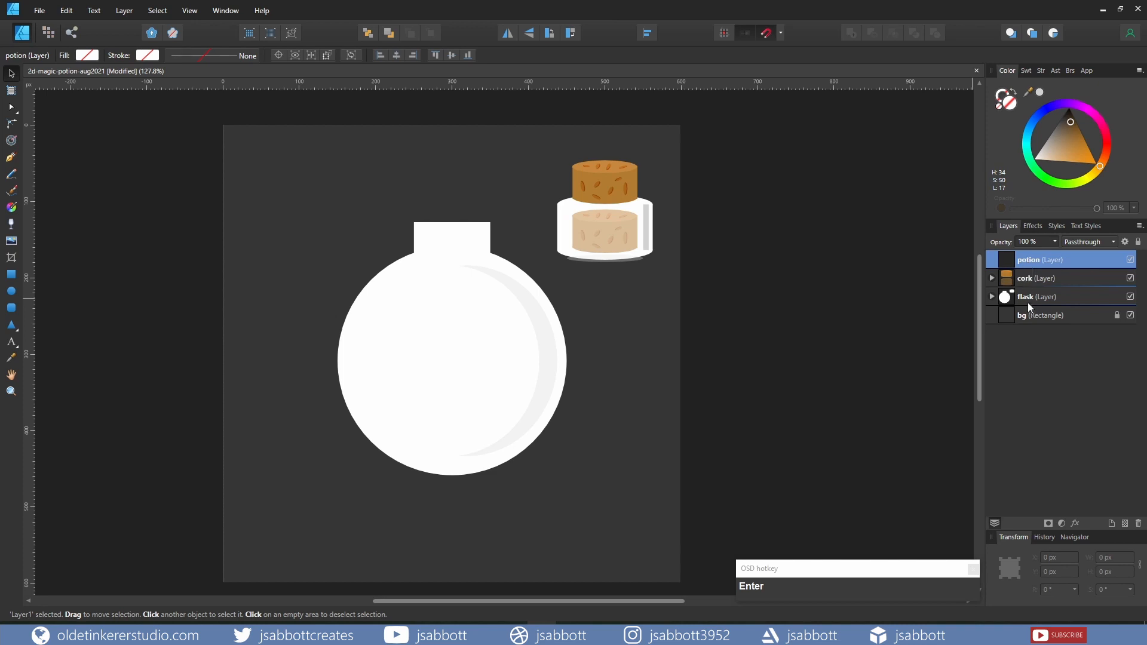
- Duplicate the flask body ellipse and move the copy into the potion layer
click(993, 297)
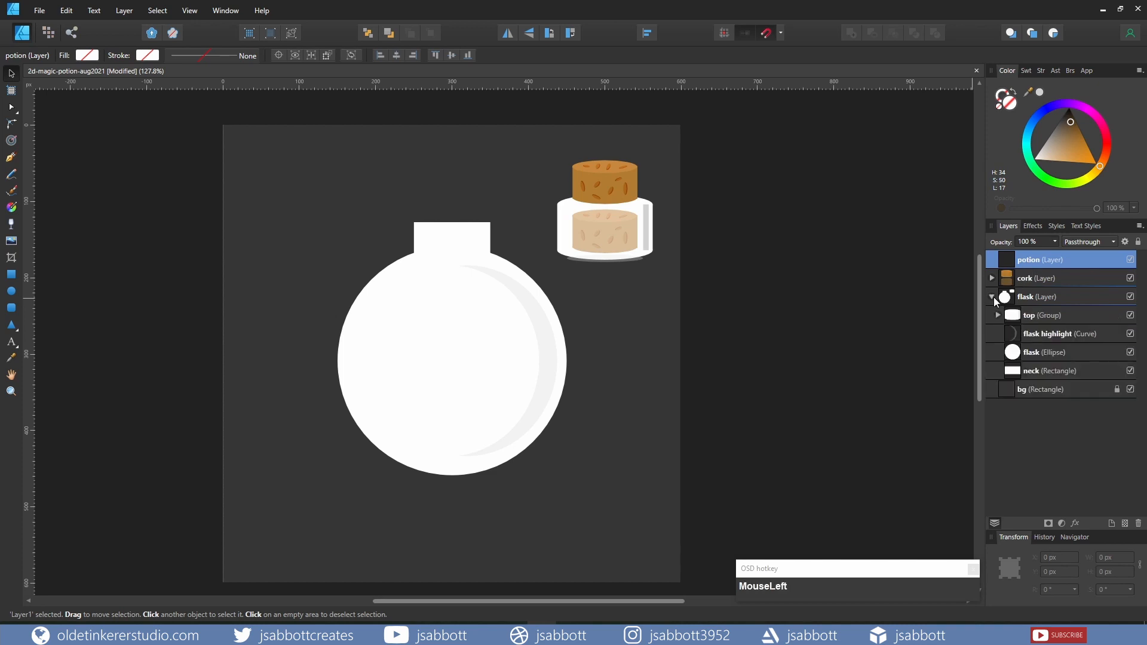
click(1014, 354)
key(ctrl+j)
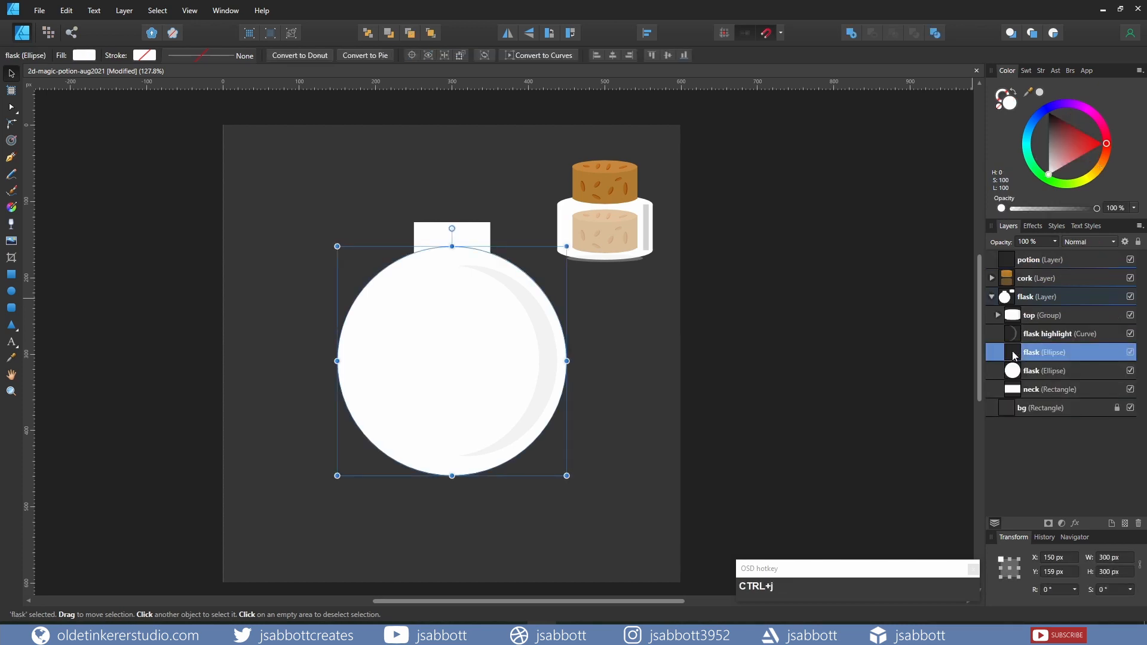
drag(1014, 354, 1016, 261)
click(992, 298)
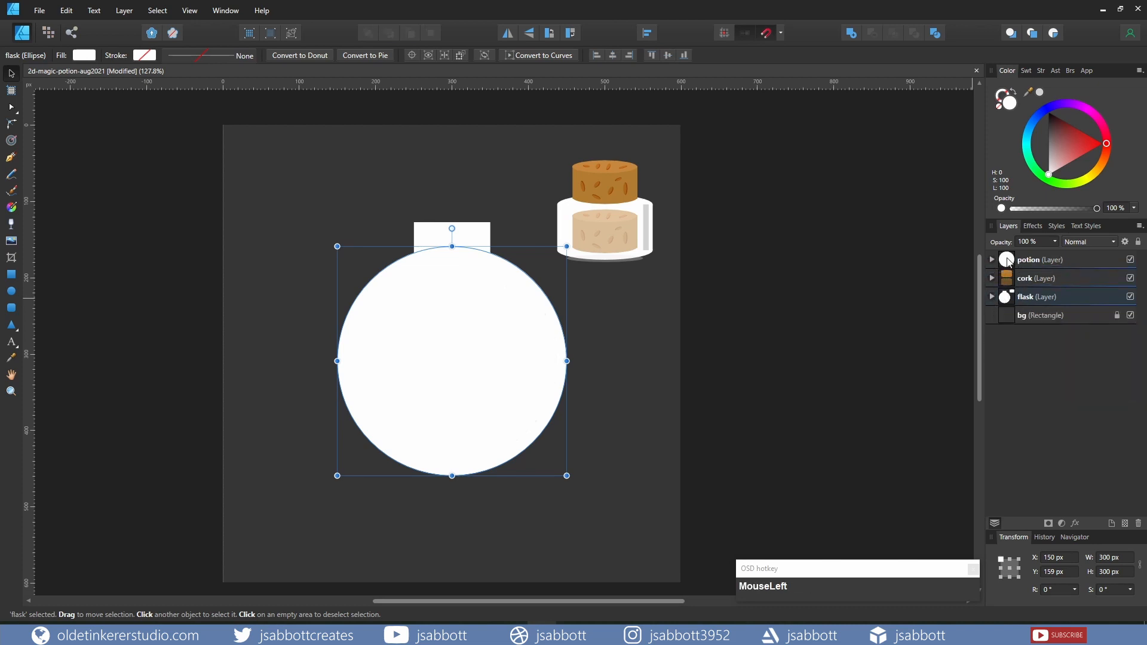
- Resize the circle in the potion layer to 280 px wide and 280 px high
click(1008, 261)
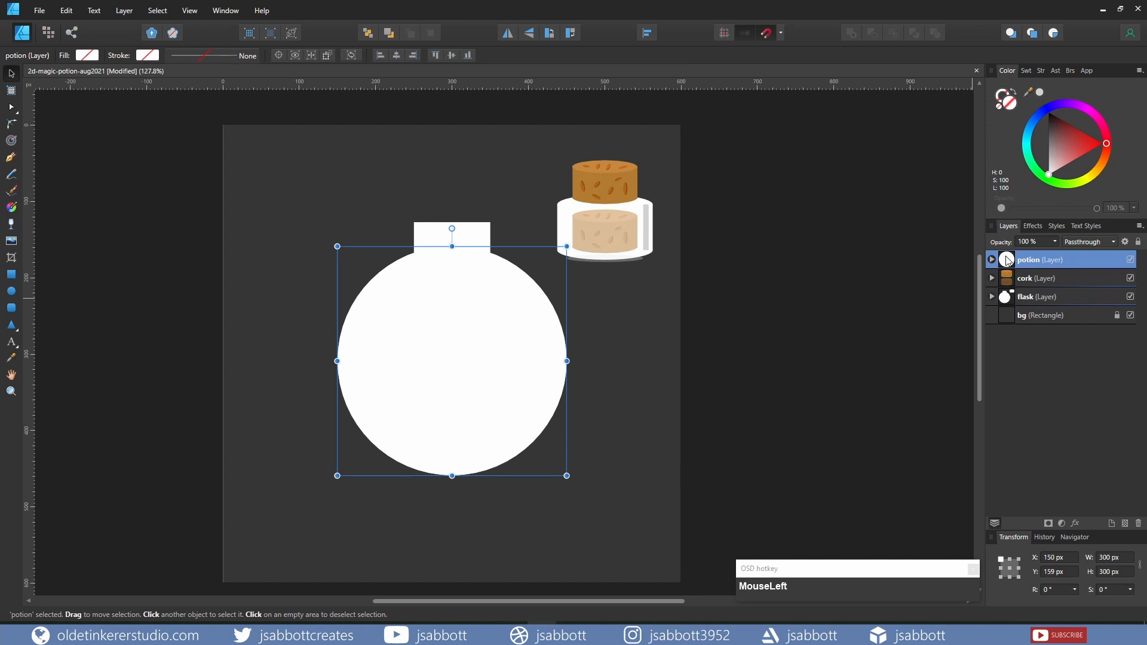
click(1110, 558)
text(28)
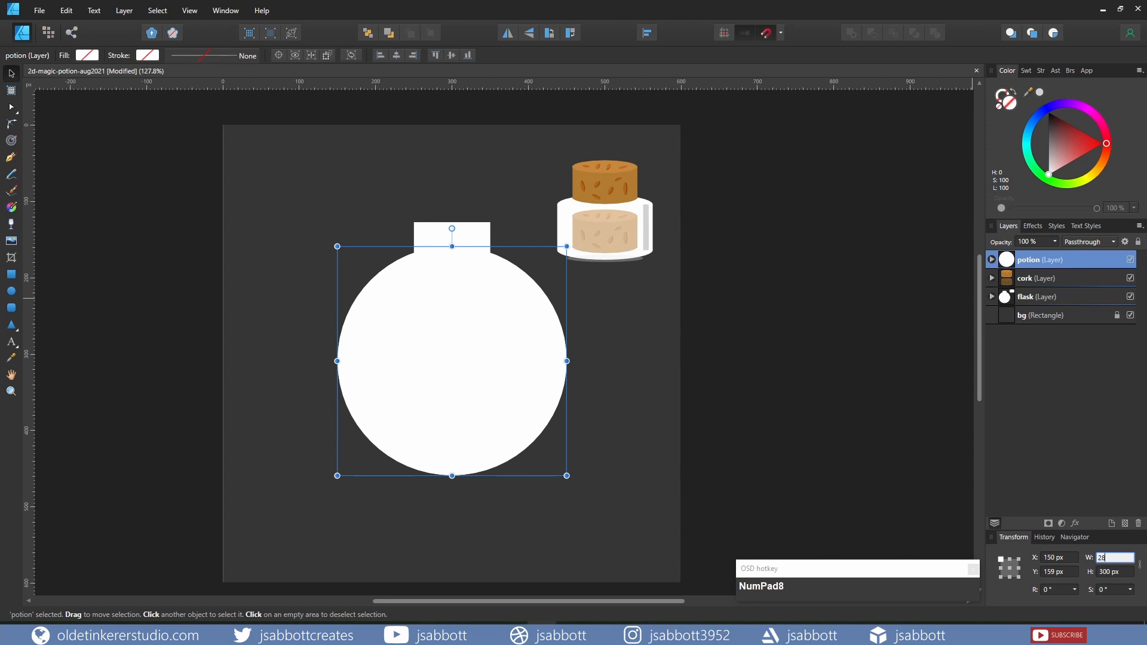
text(0)
key(Tab)
text(280)
key(Return)
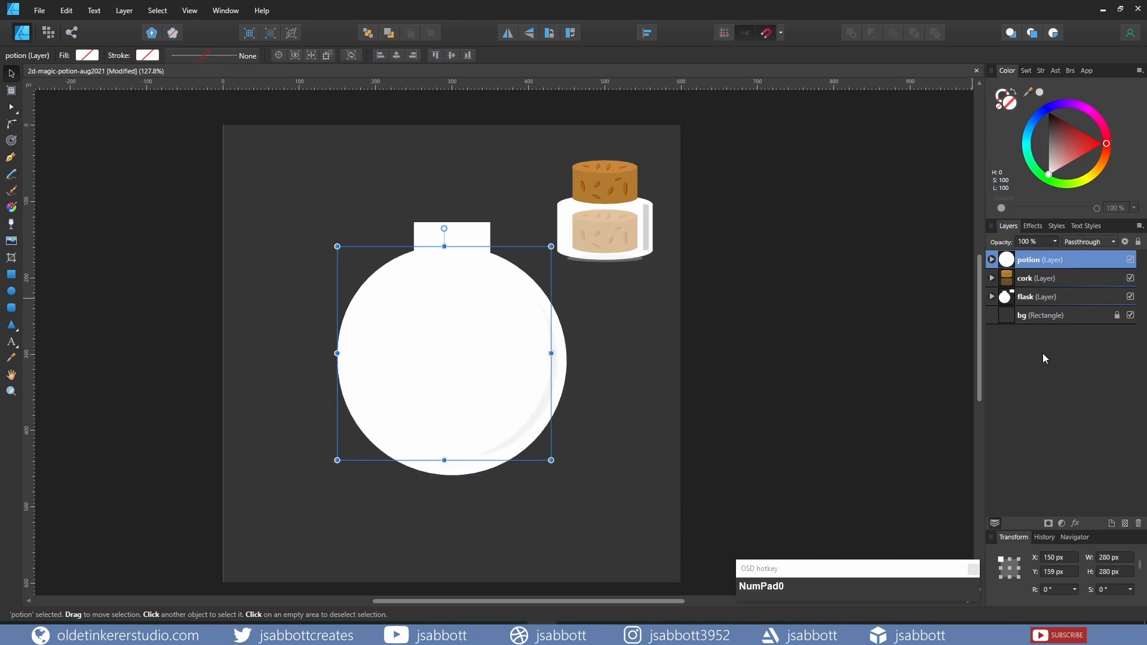
- Fill the potion circle with green 45D447
double_click(1011, 103)
click(666, 320)
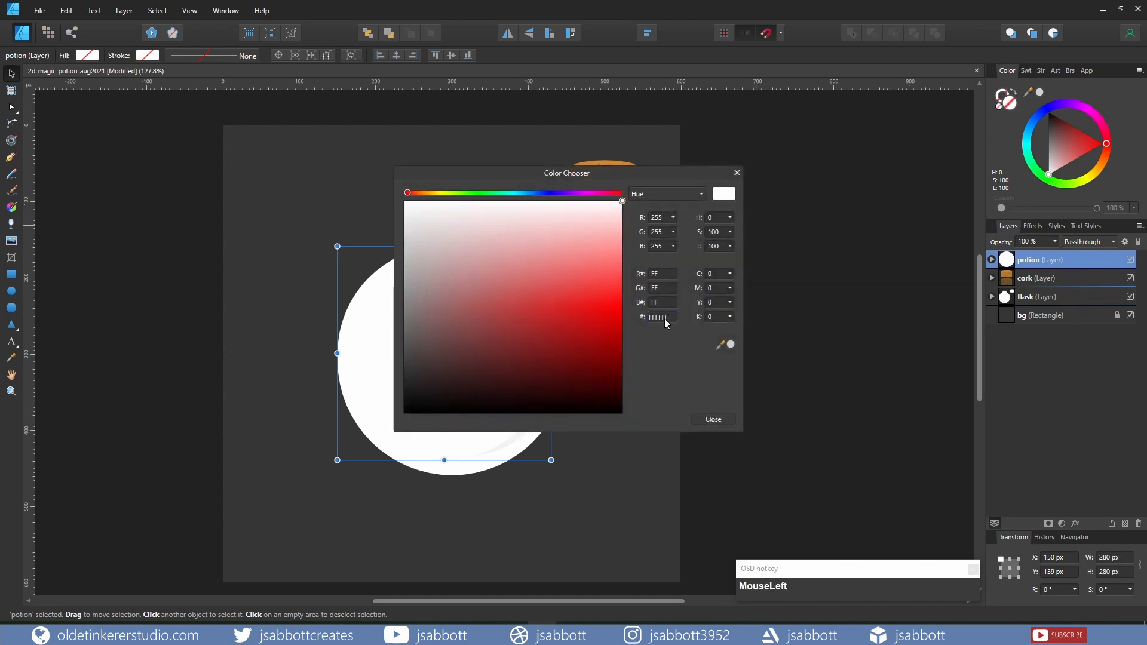
text(45)
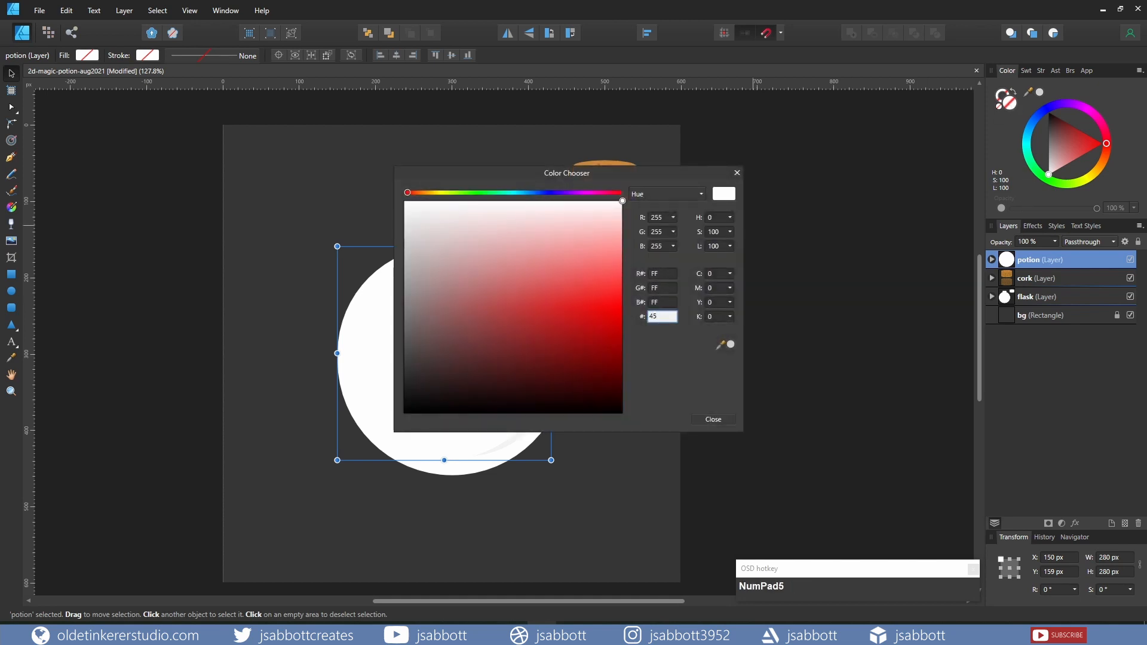
text(D447)
key(Return)
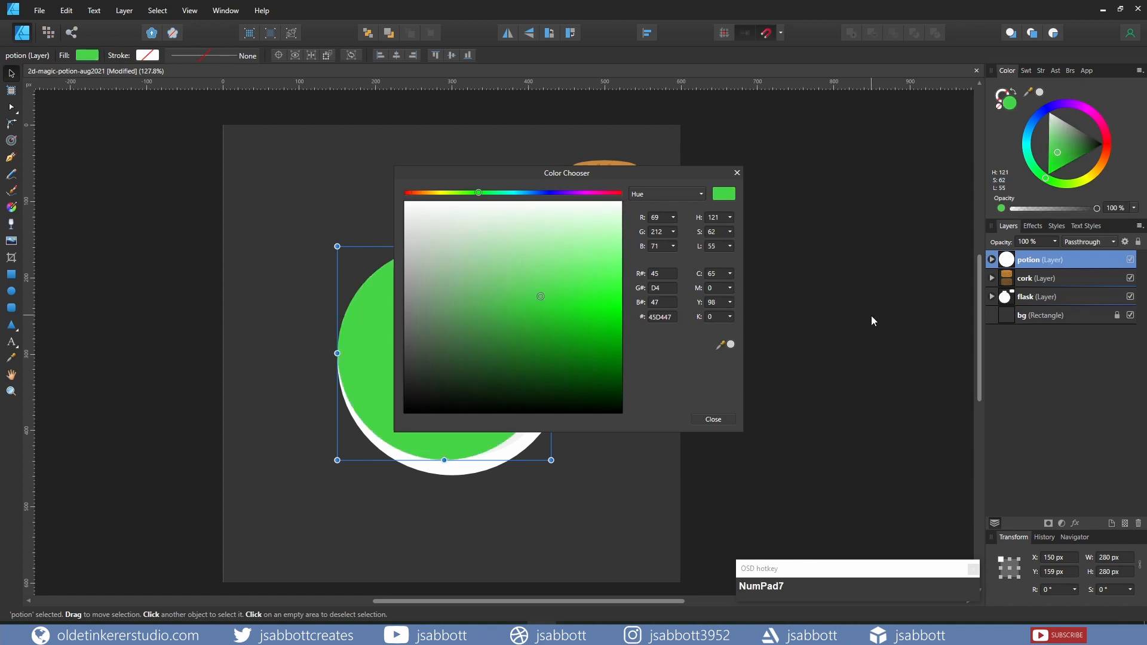
click(721, 419)
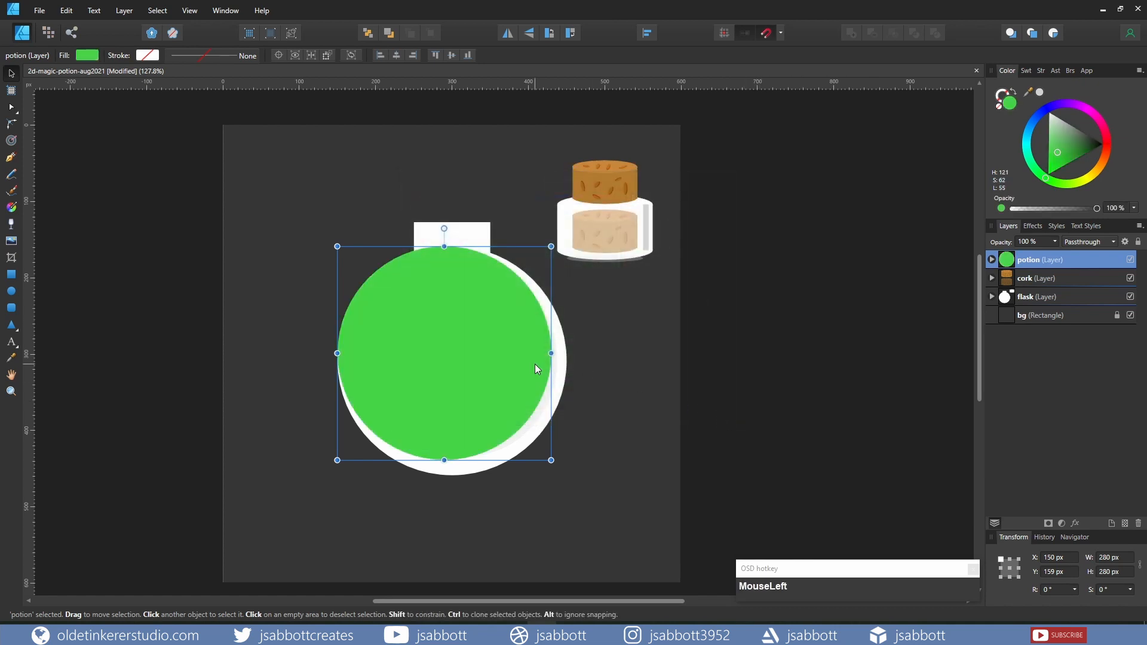
- Center the green potion circle inside the white flask body and convert it to curves
drag(503, 359, 507, 363)
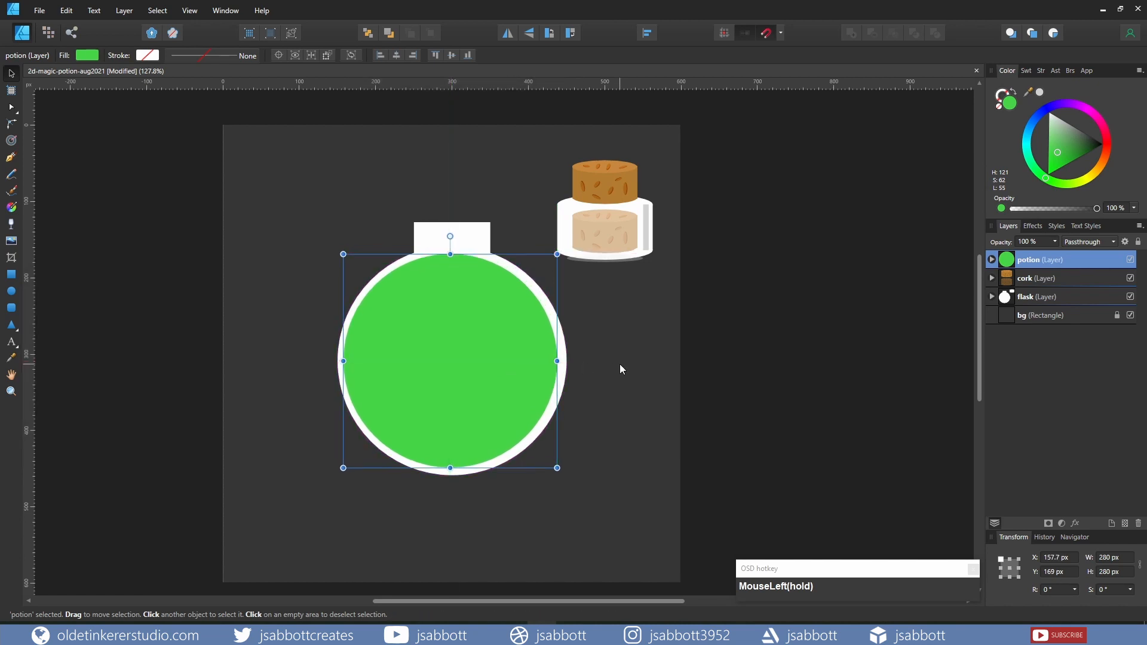
double_click(468, 322)
right_click(468, 323)
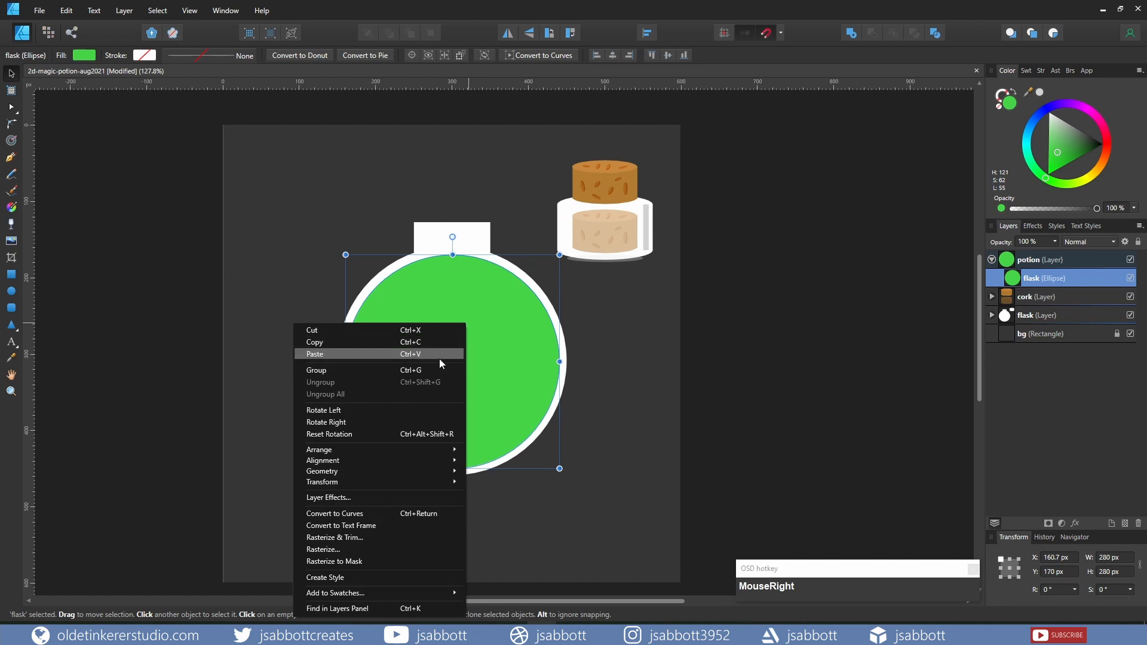
click(369, 513)
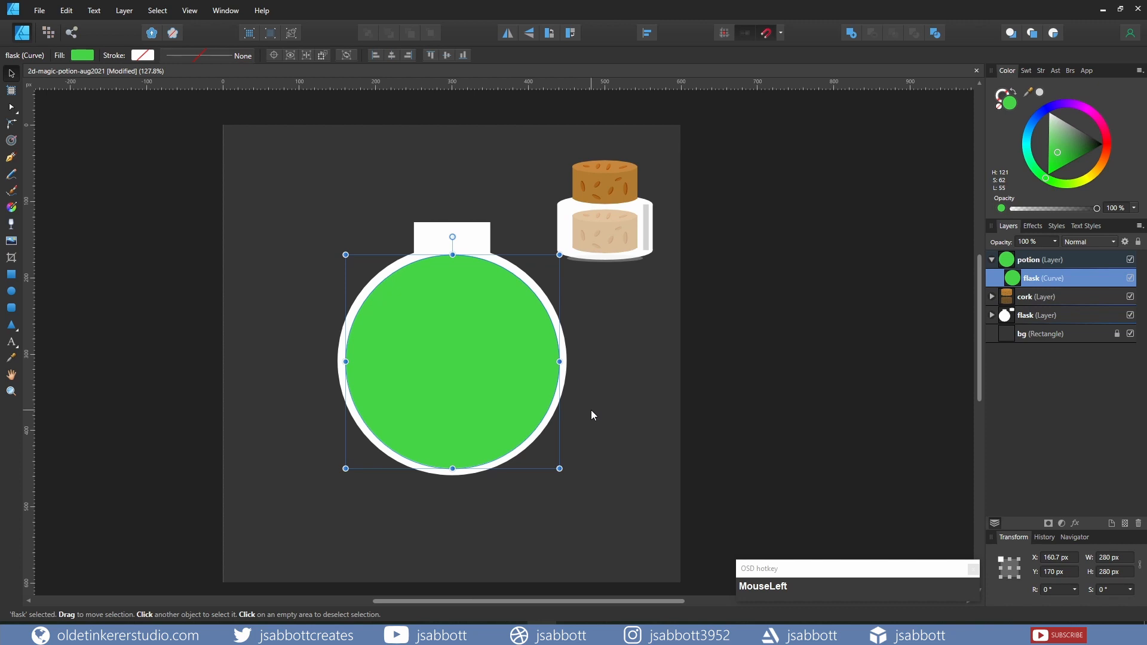
- Add a node on each side of the green circle just above its middle, and delete both together with the topmost node
key(a)
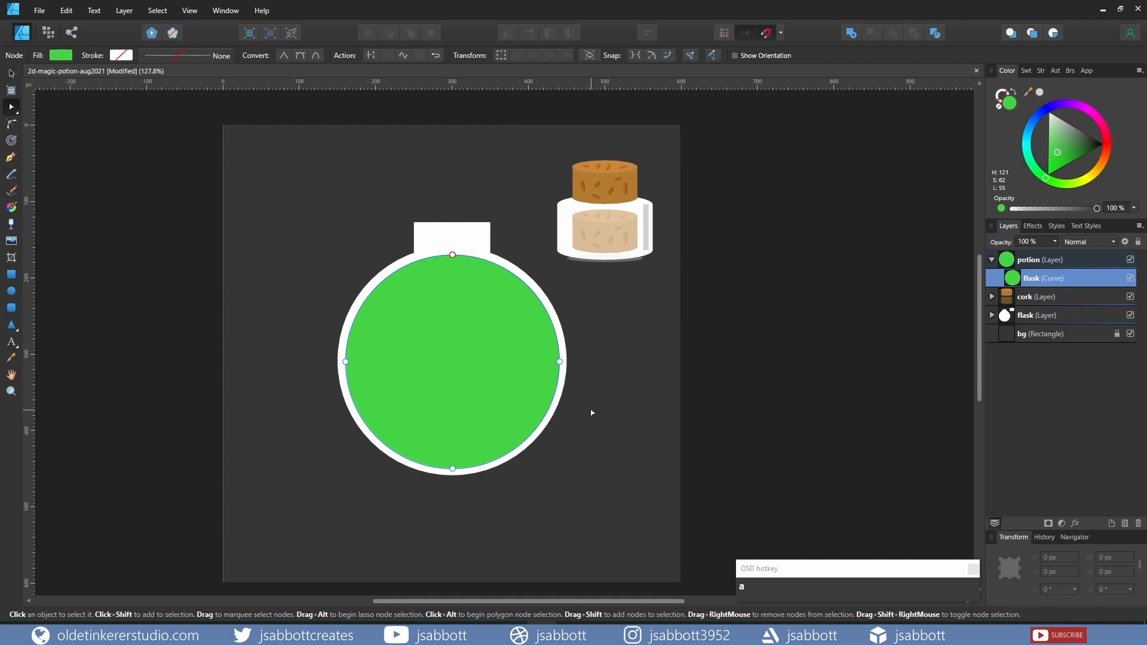
click(346, 357)
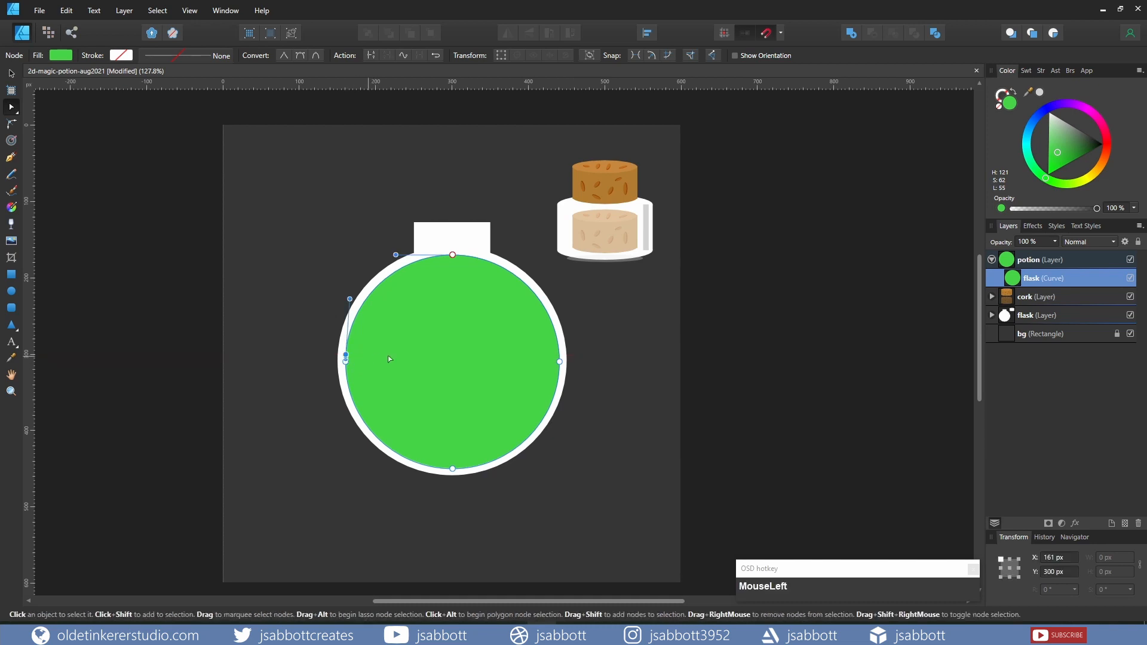
click(560, 356)
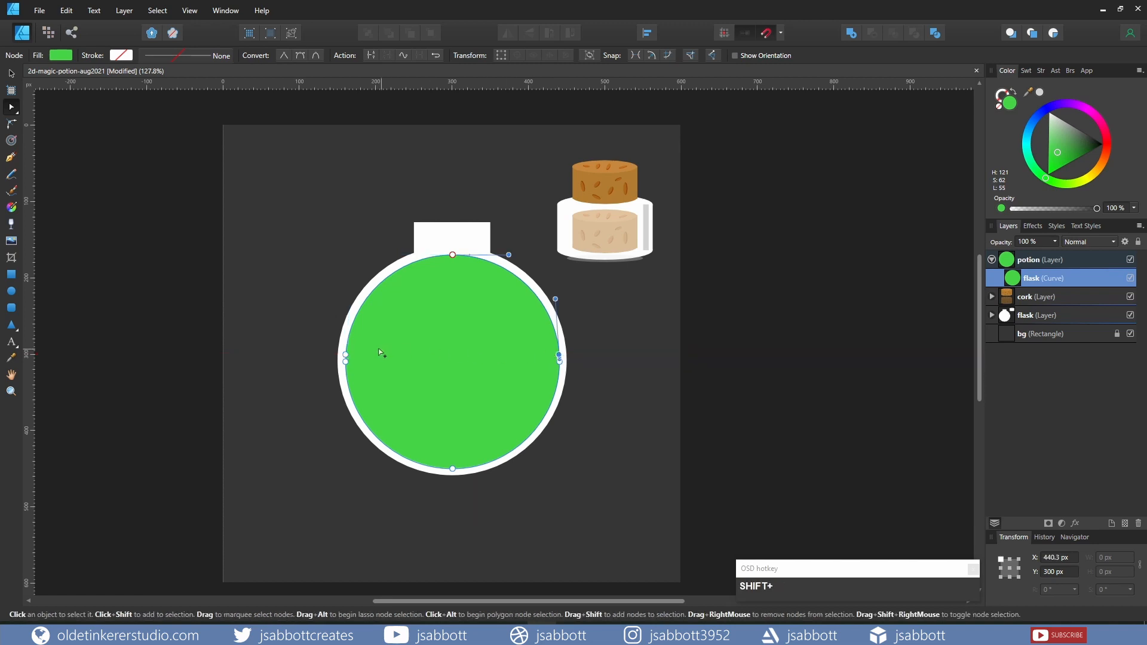
shift+click(347, 357)
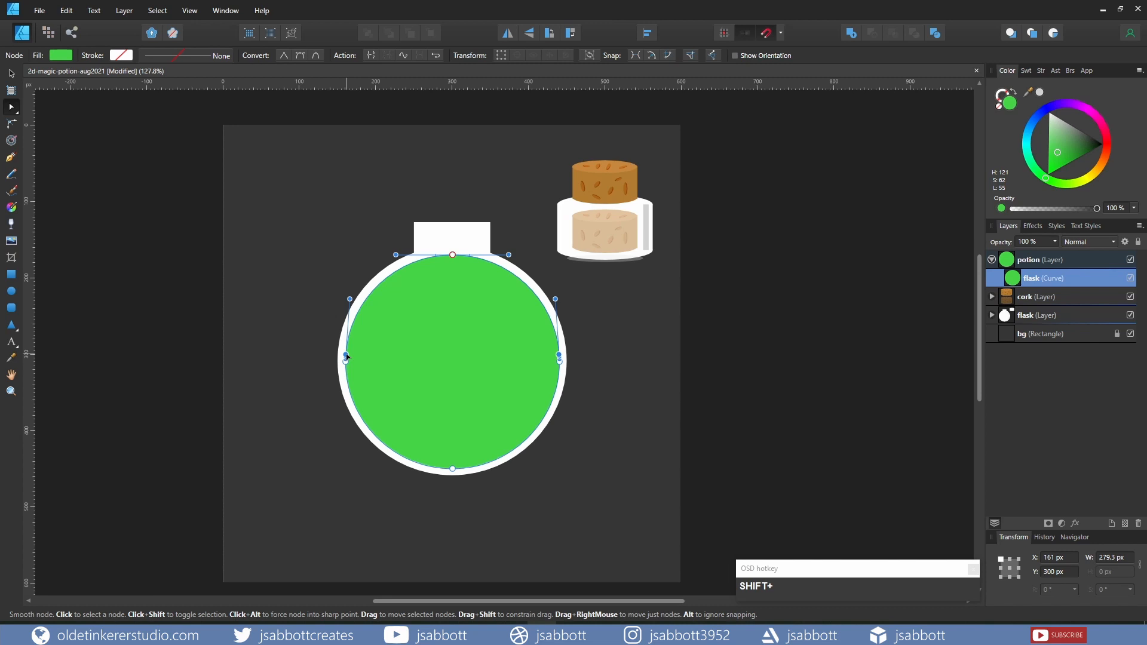
shift+click(452, 255)
key(shift+Delete)
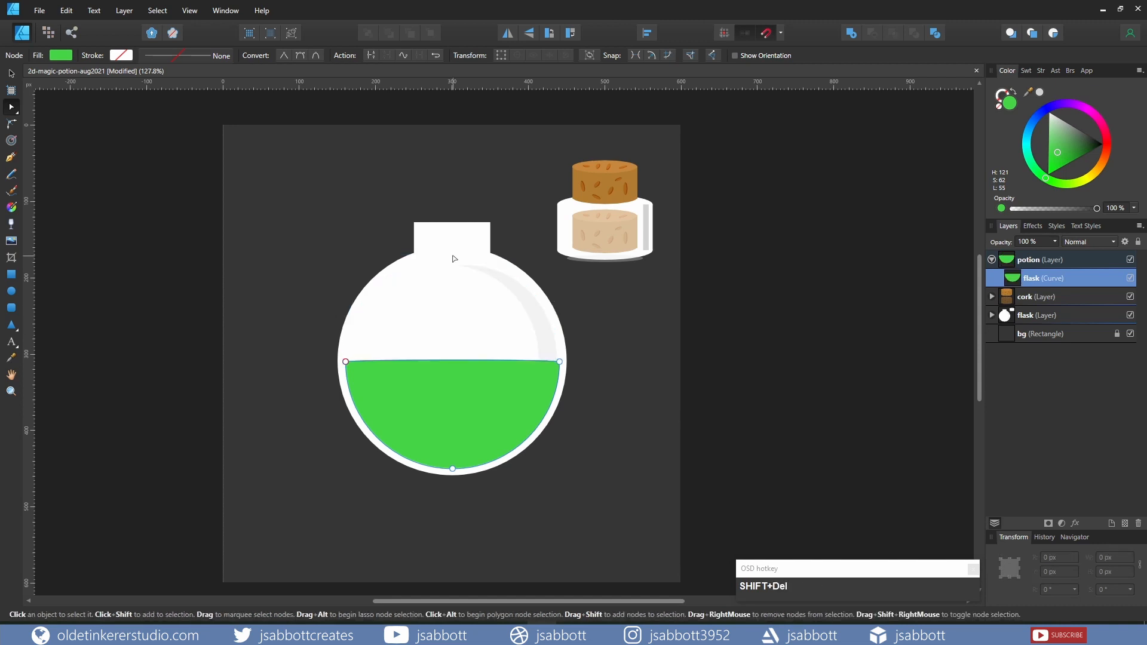
- Draw an ellipse about 279 by 40 px across the potion's flat upper edge and fill it with light green 8CE48D
key(m)
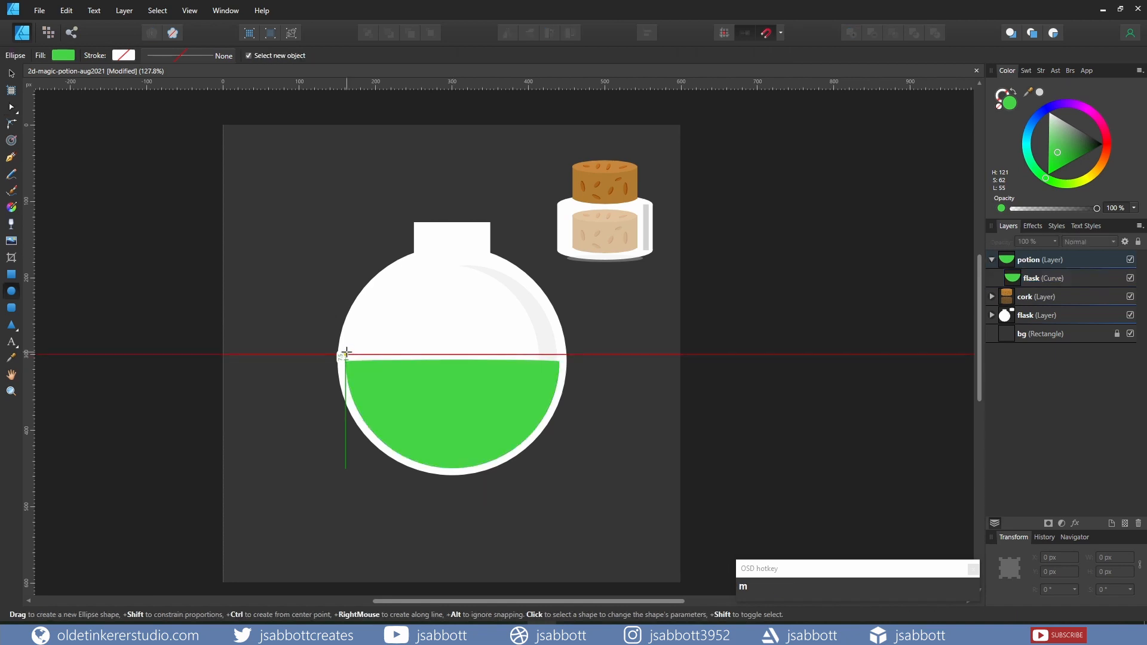
drag(346, 344, 558, 374)
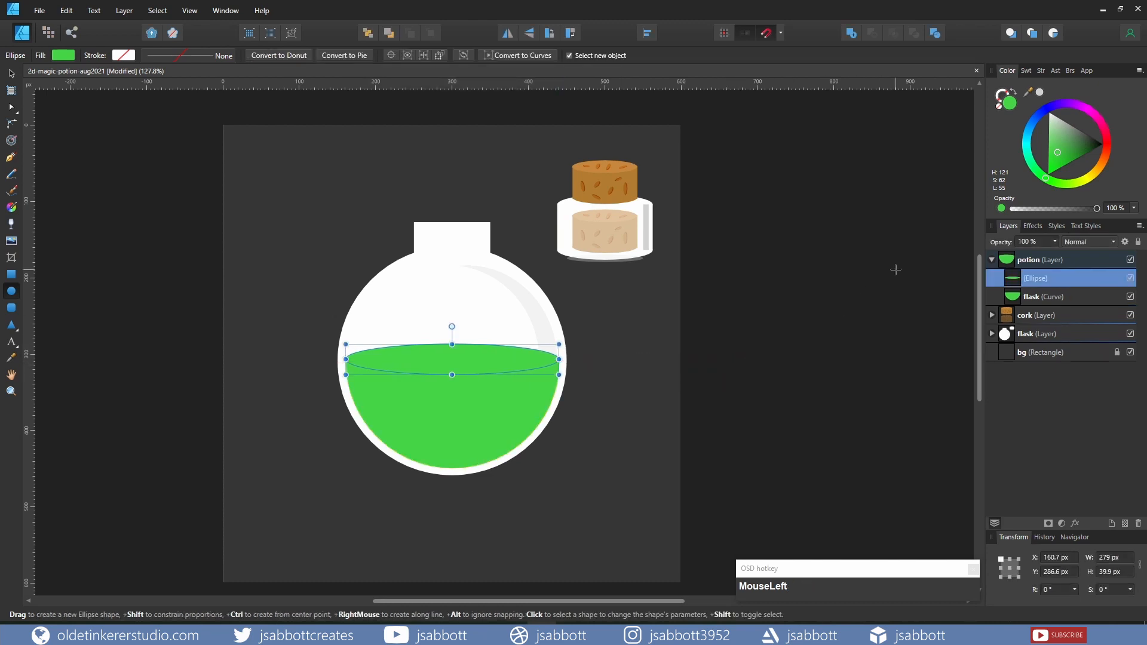
double_click(1006, 106)
click(675, 316)
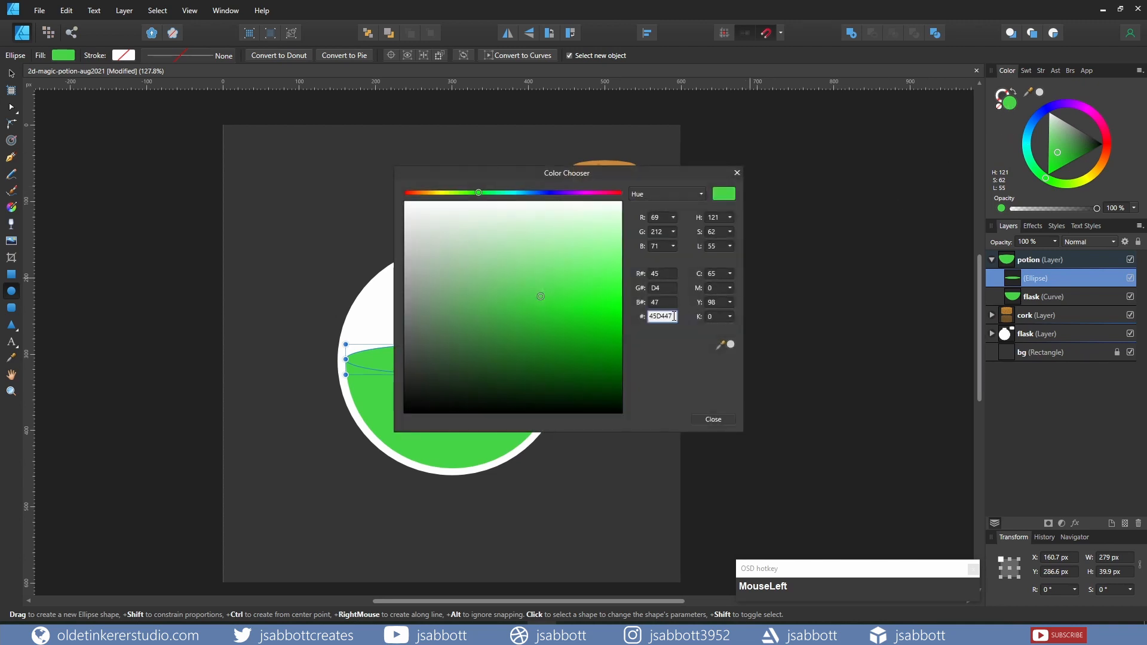
double_click(675, 315)
text(8ce48d)
key(Return)
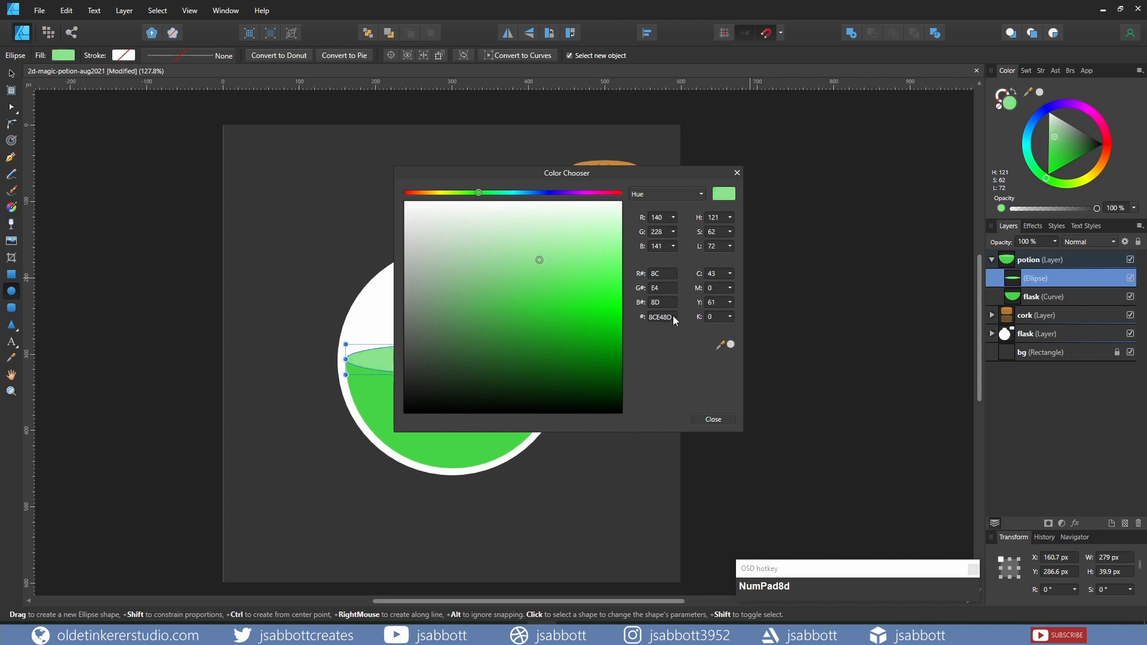
click(713, 419)
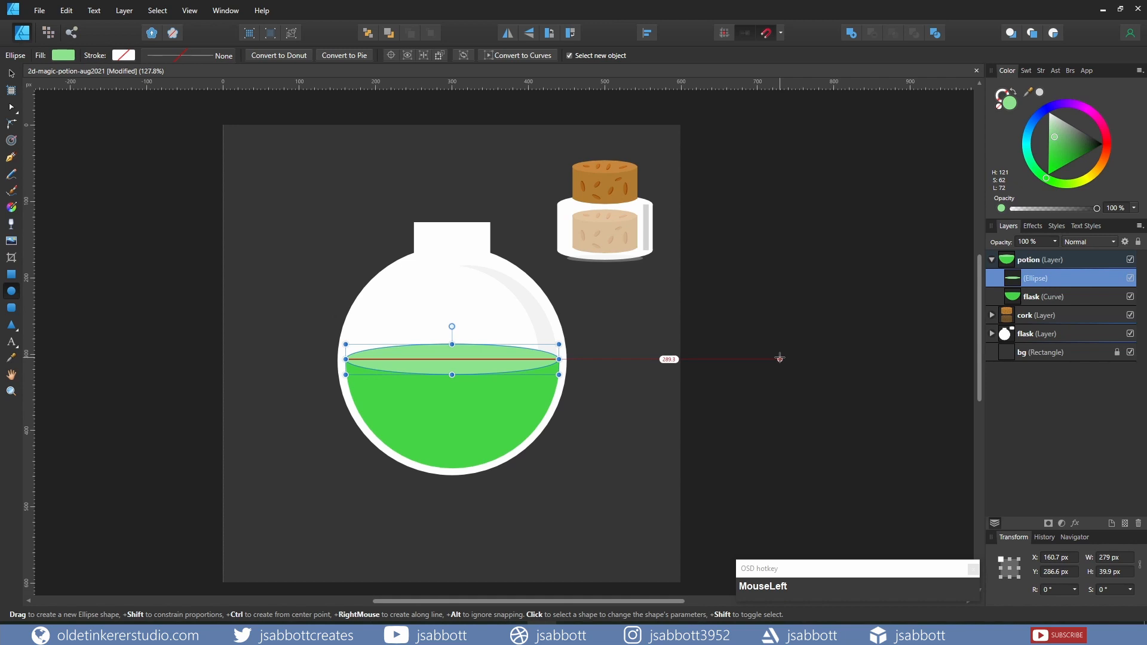
key(v)
click(780, 358)
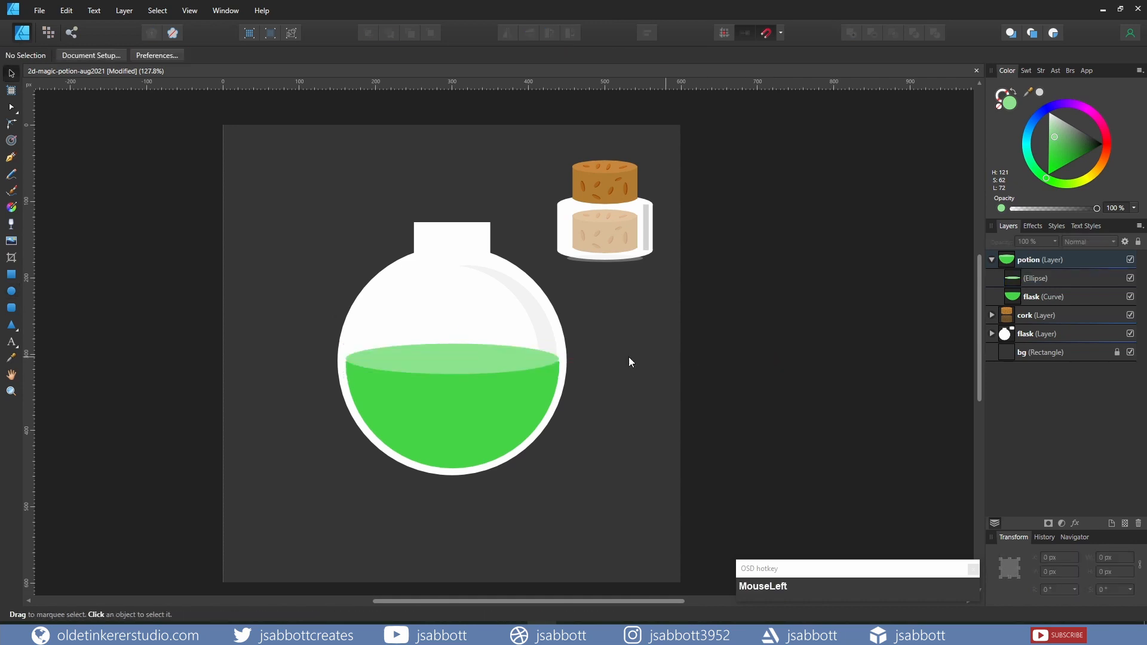
- Convert the light green ellipse to curves and tilt its top node's handles into a wave that rises on the left and dips on the right
click(459, 361)
right_click(458, 360)
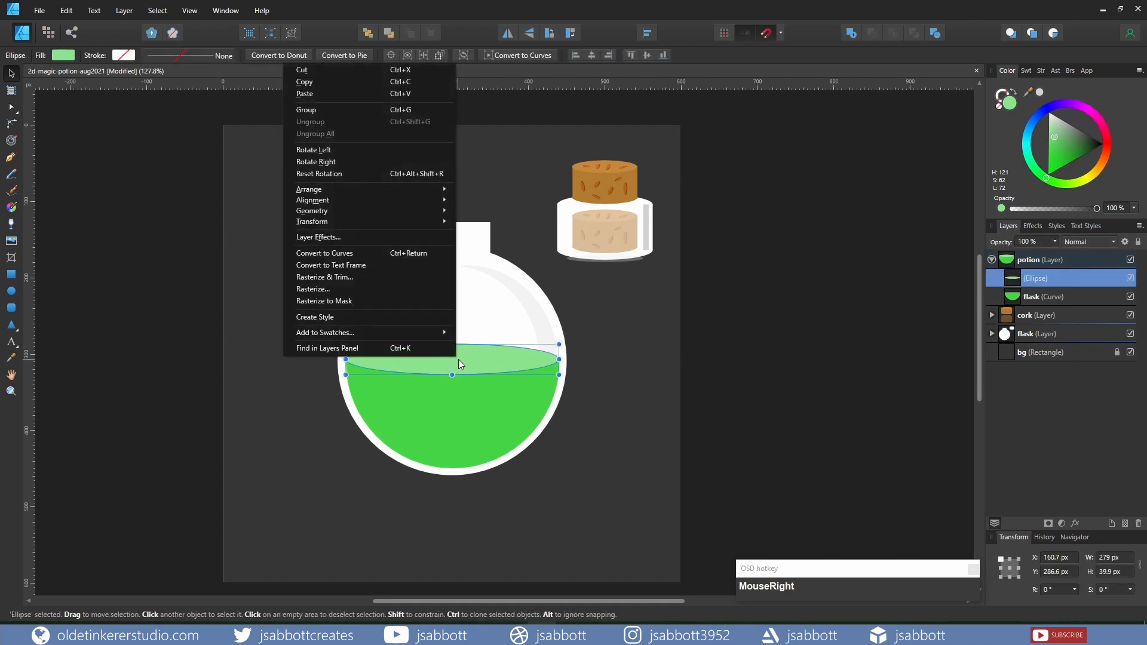
click(389, 253)
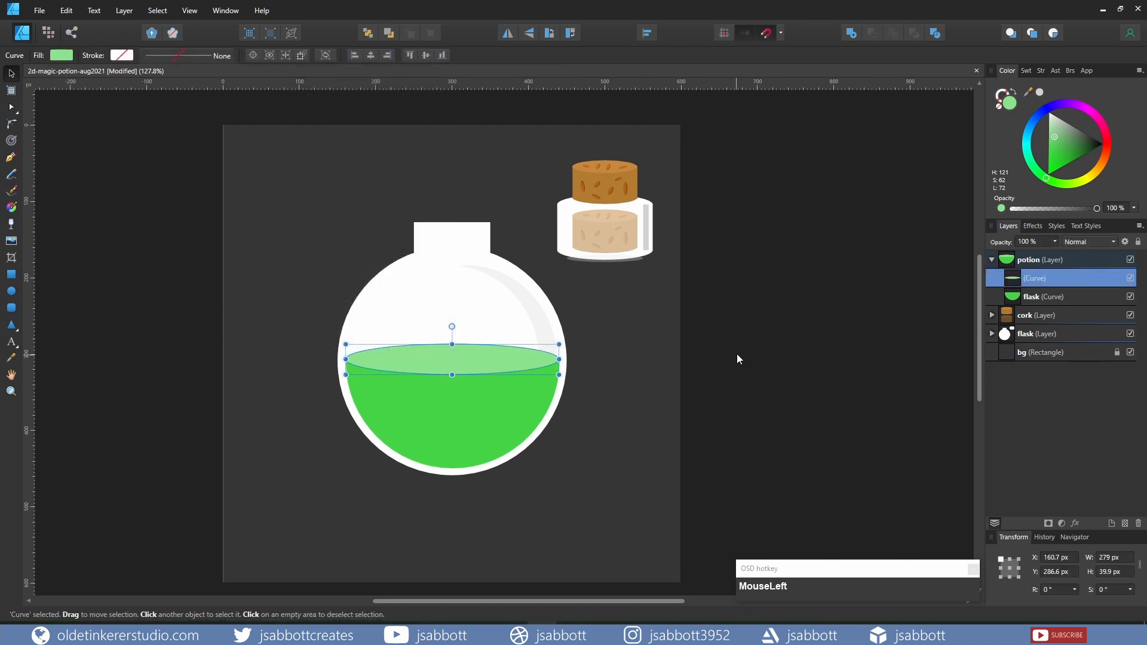
key(a)
click(452, 345)
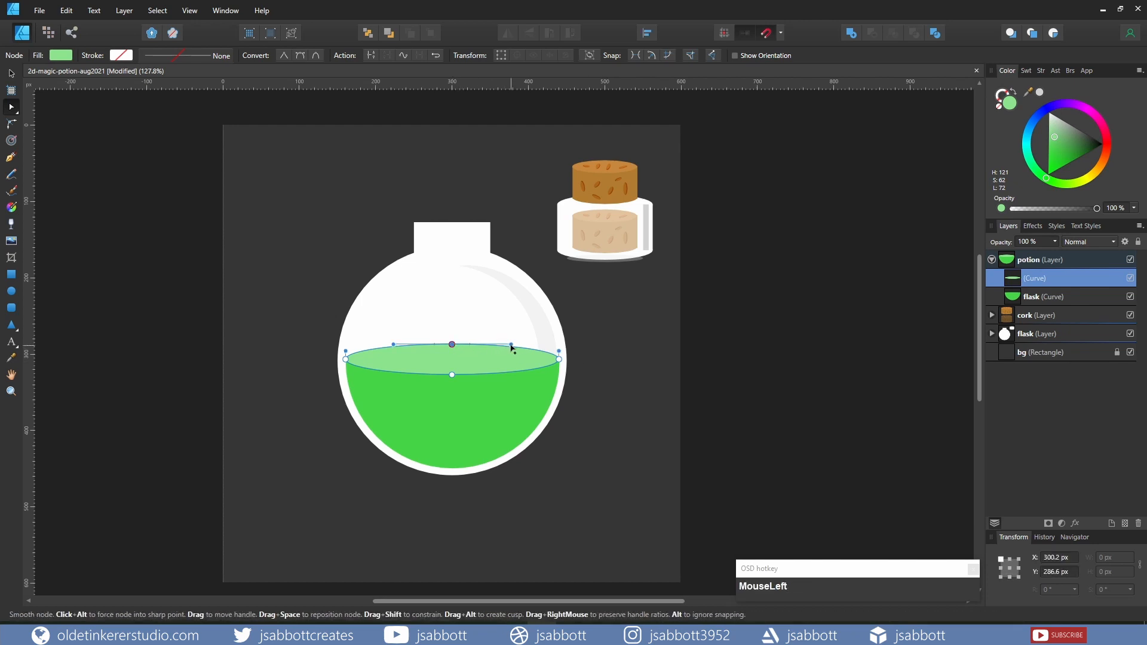
drag(511, 346, 527, 374)
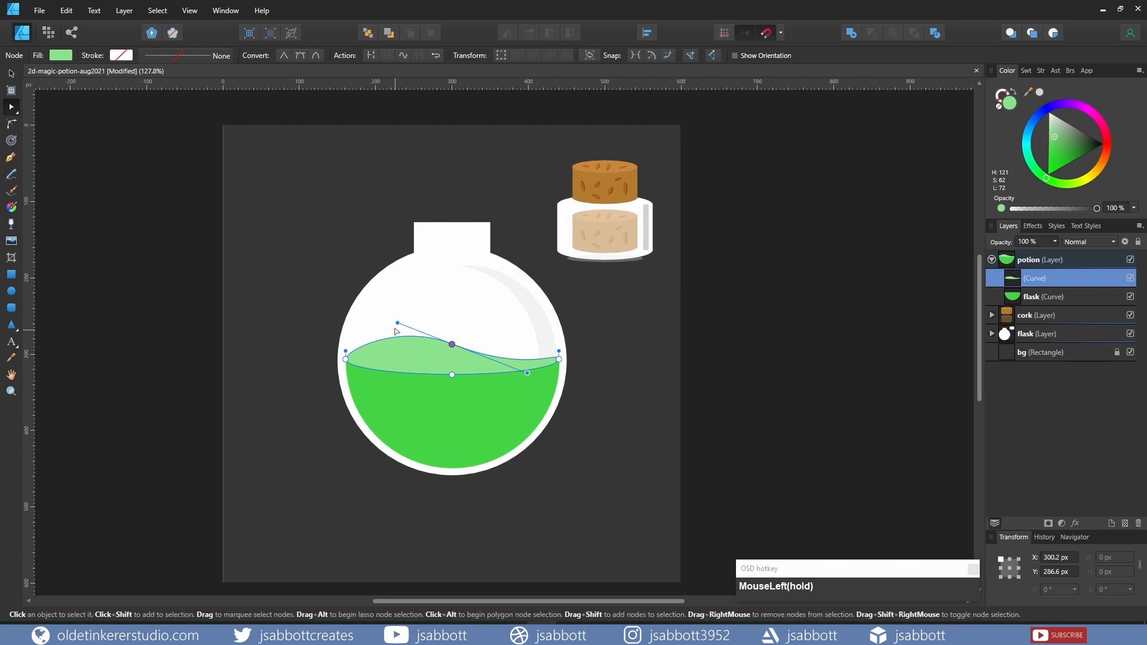
drag(398, 323, 385, 320)
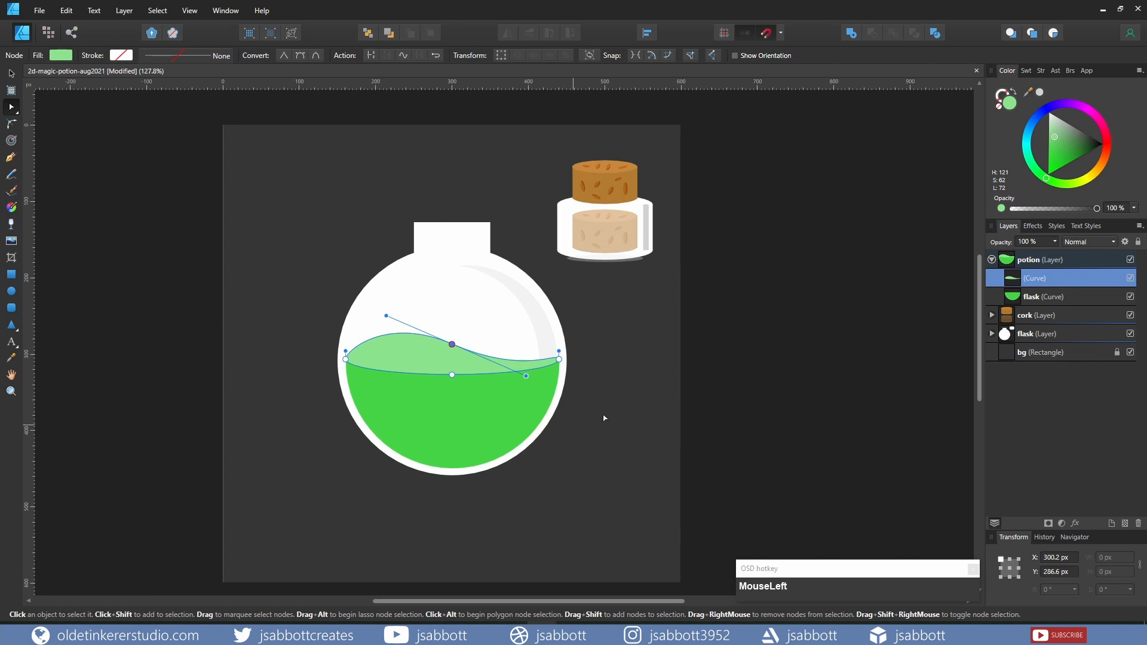
- Rotate the whole potion layer about 3.3° clockwise and shift it sideways to sit centred inside the flask
click(1002, 262)
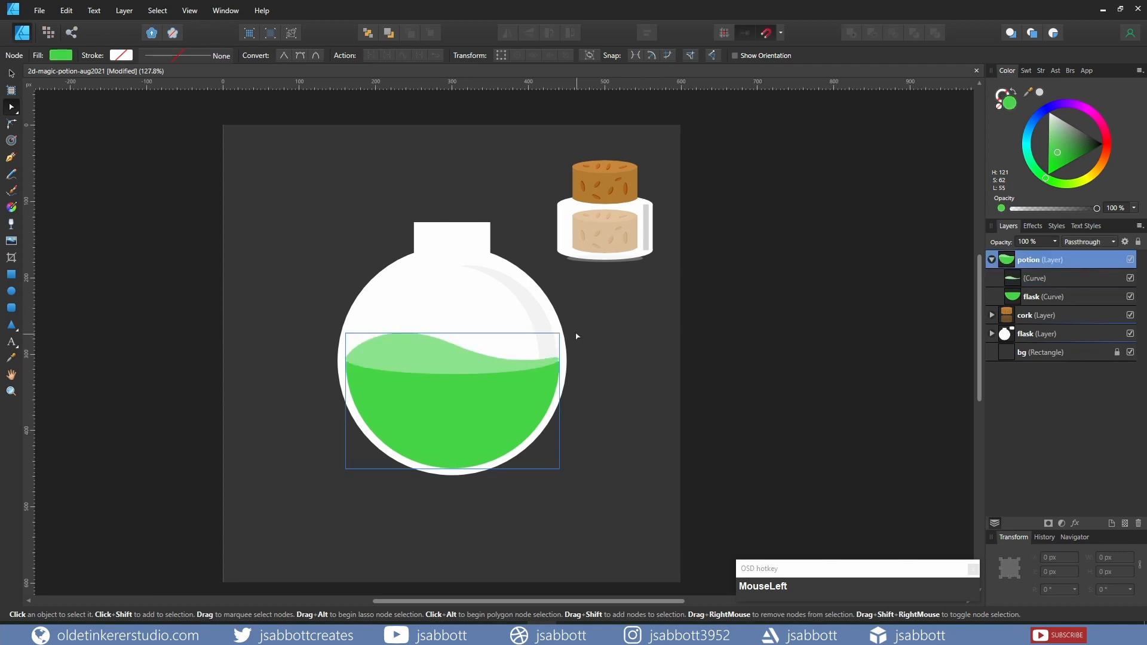
key(v)
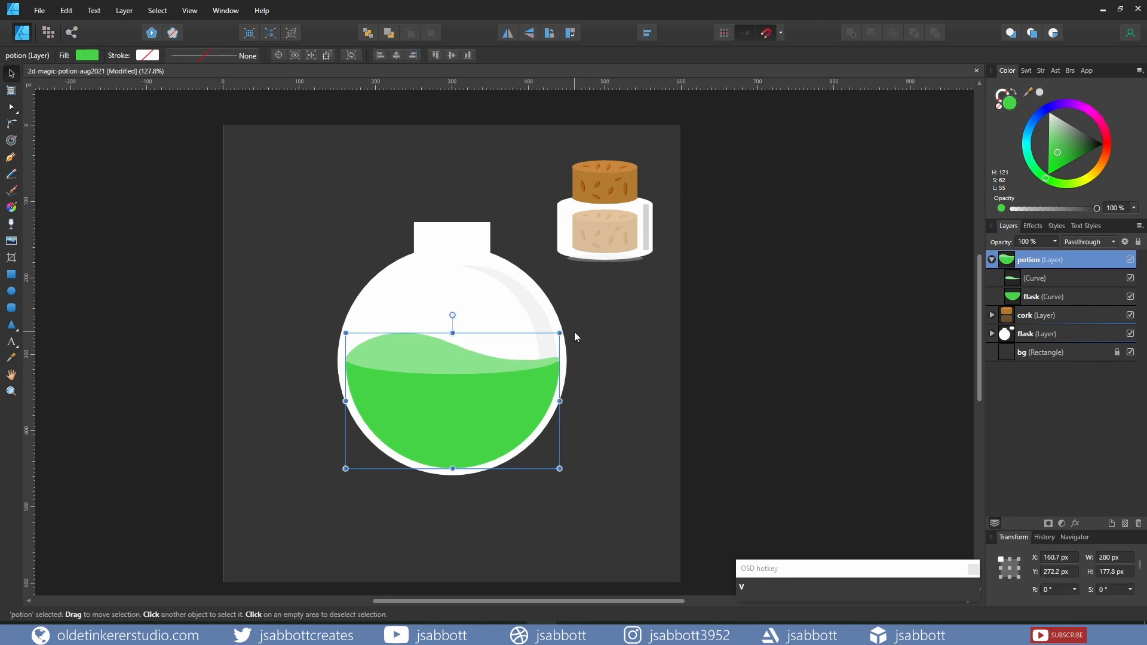
drag(565, 328, 564, 338)
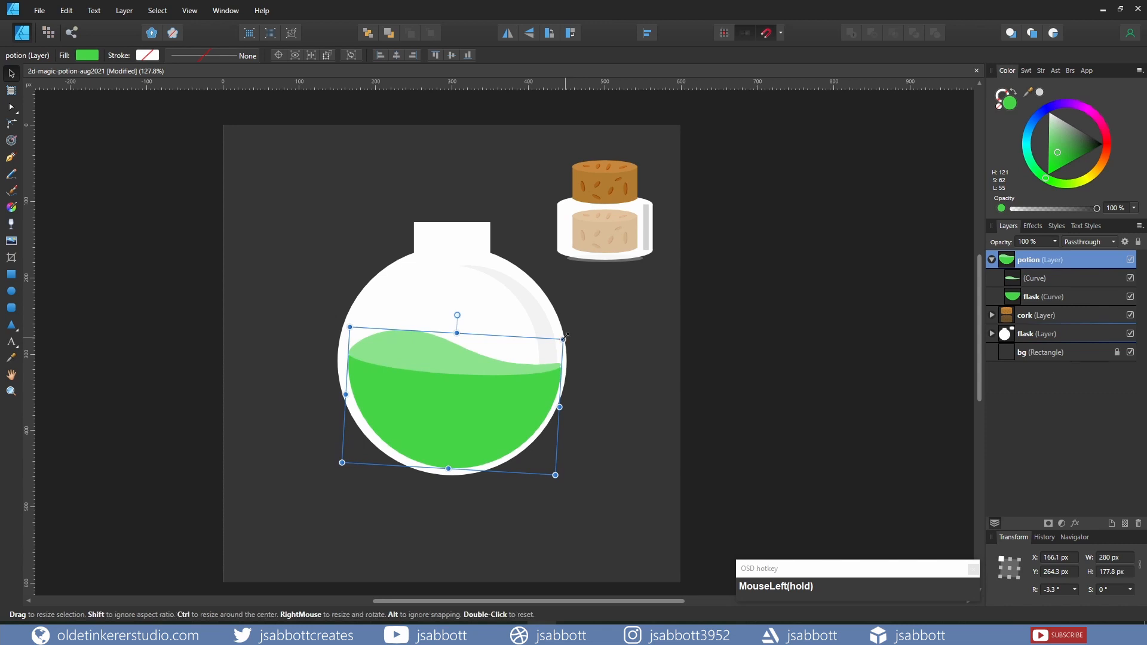
drag(475, 399, 472, 400)
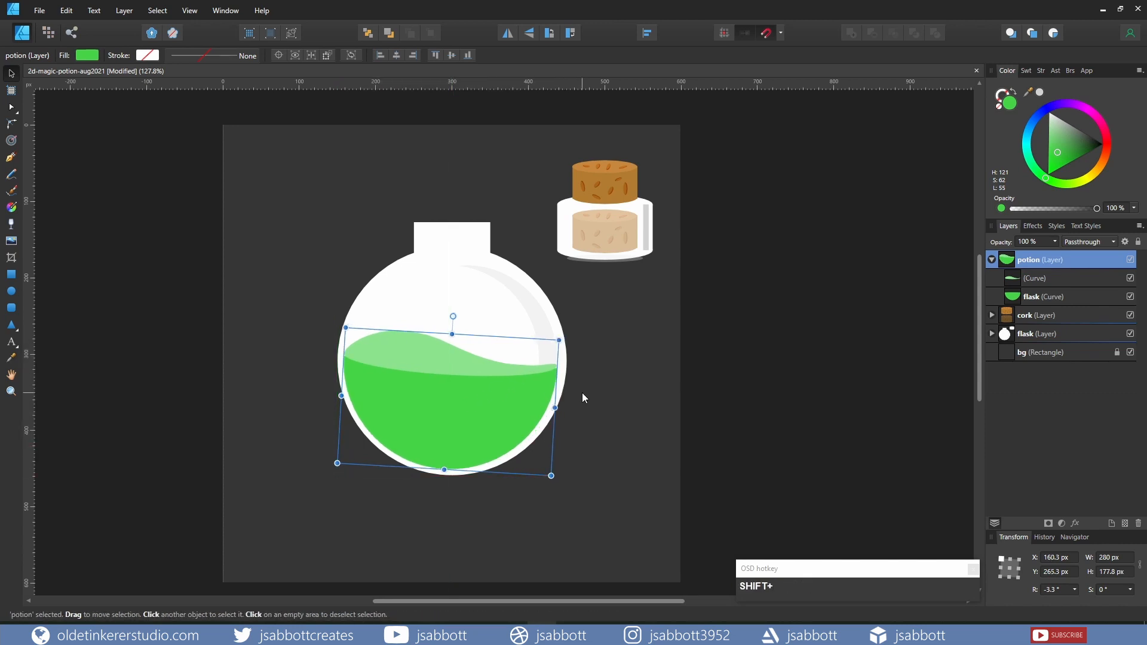
key(shift+Right)
key(shift+Right)
key(shift+Right)
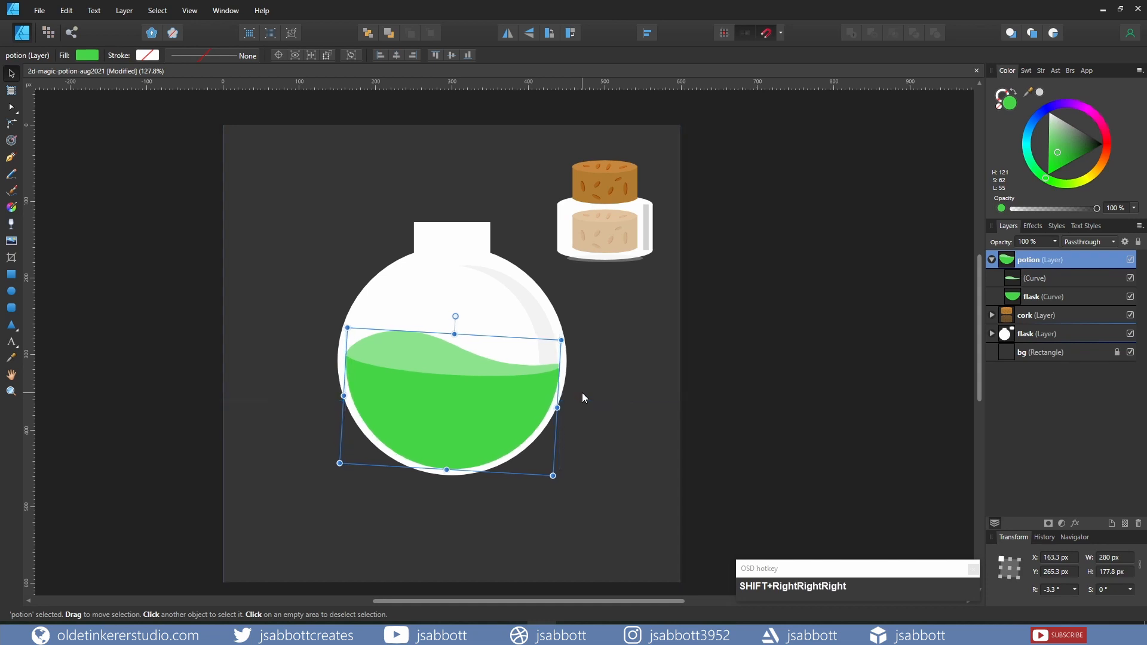
- Duplicate the potion-bottom curve and rename the copy potion-dark
click(1016, 296)
key(ctrl+j)
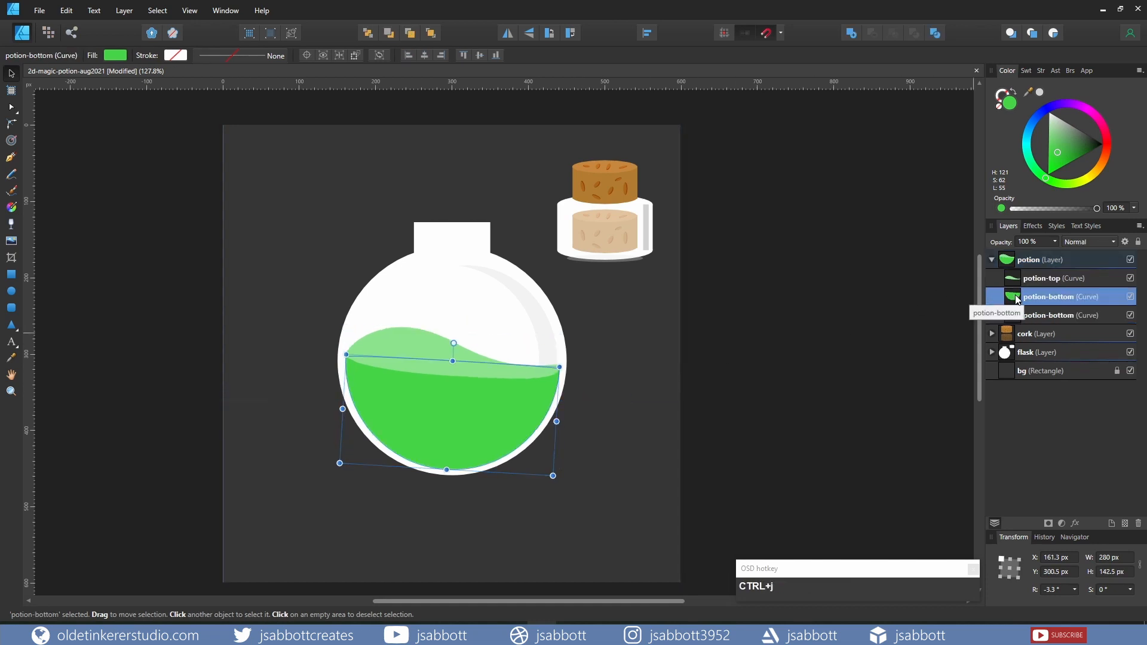
double_click(1057, 297)
click(1074, 294)
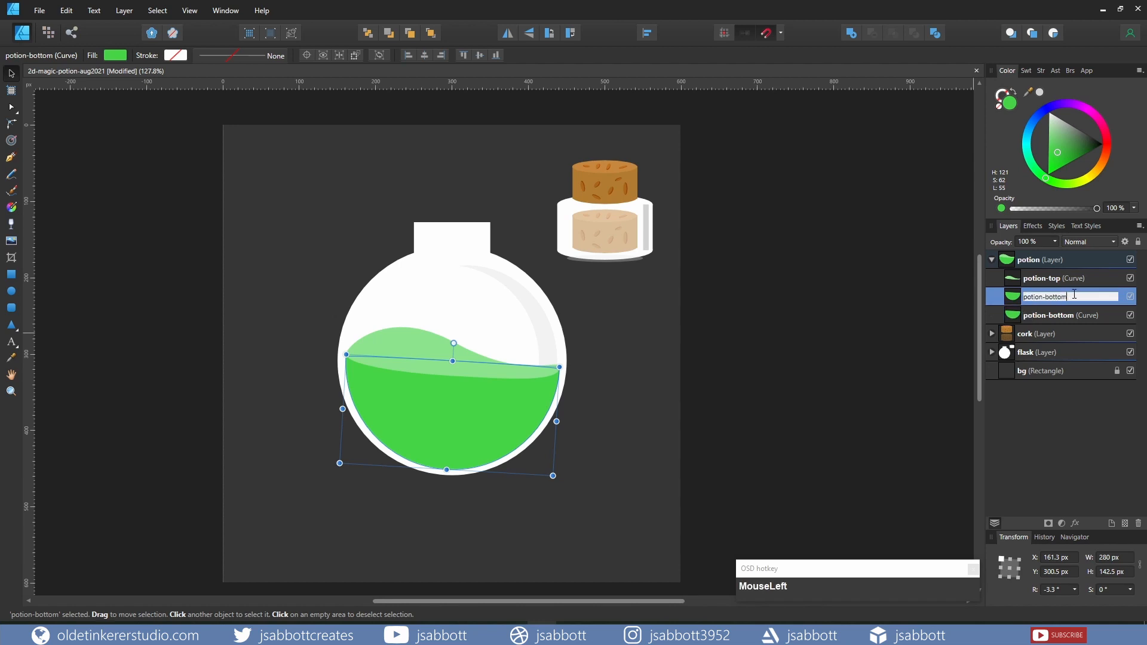
key(BackSpace)
key(BackSpace)
text(dark)
key(Return)
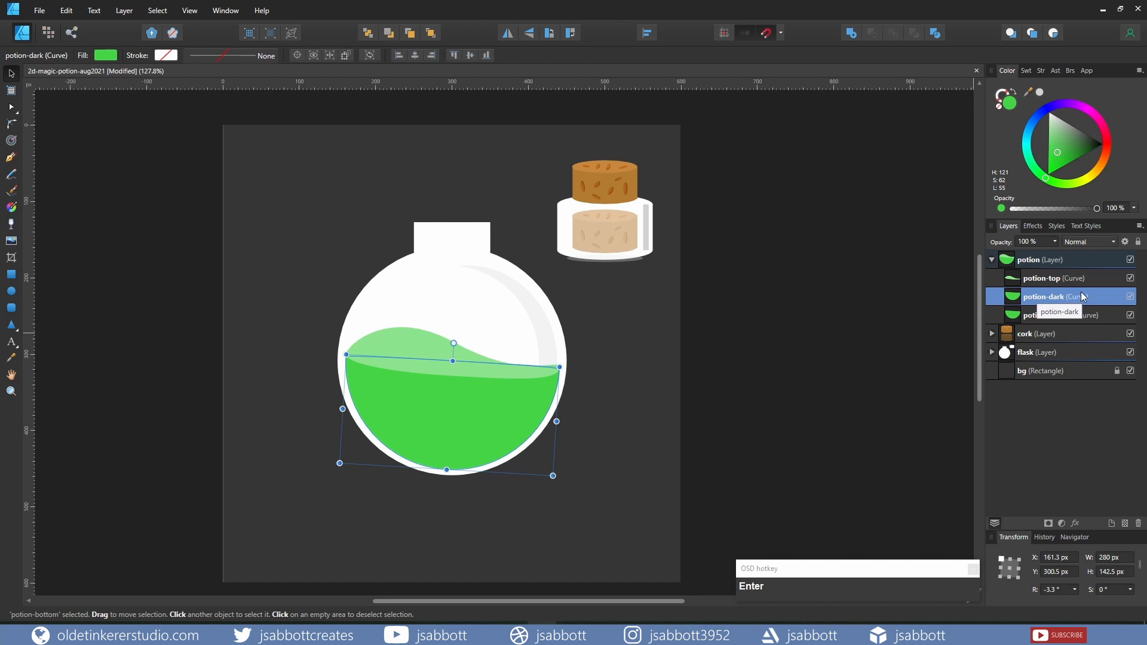
- Fill the potion-dark curve with dark green 269328
click(1011, 104)
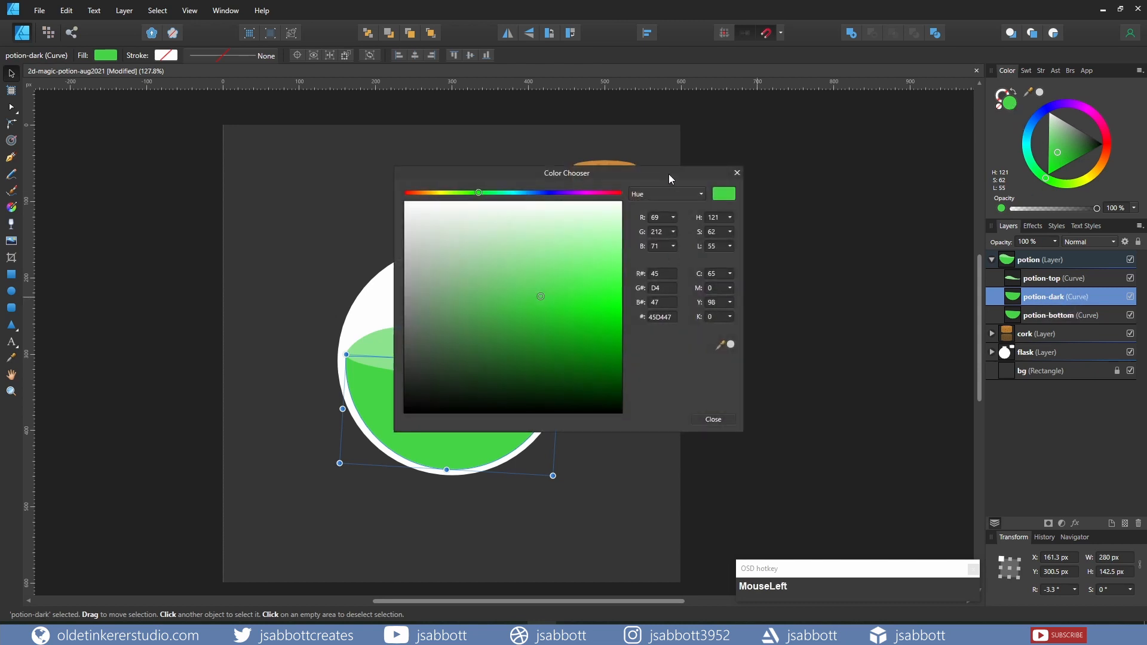
drag(669, 174, 815, 167)
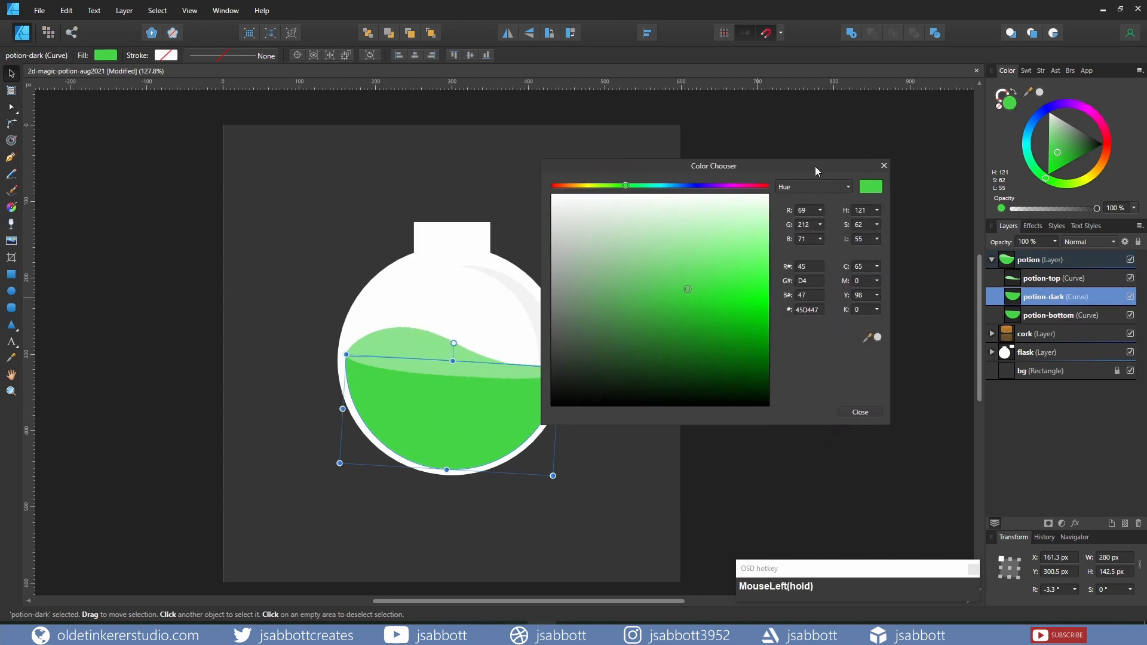
click(803, 309)
text(269328)
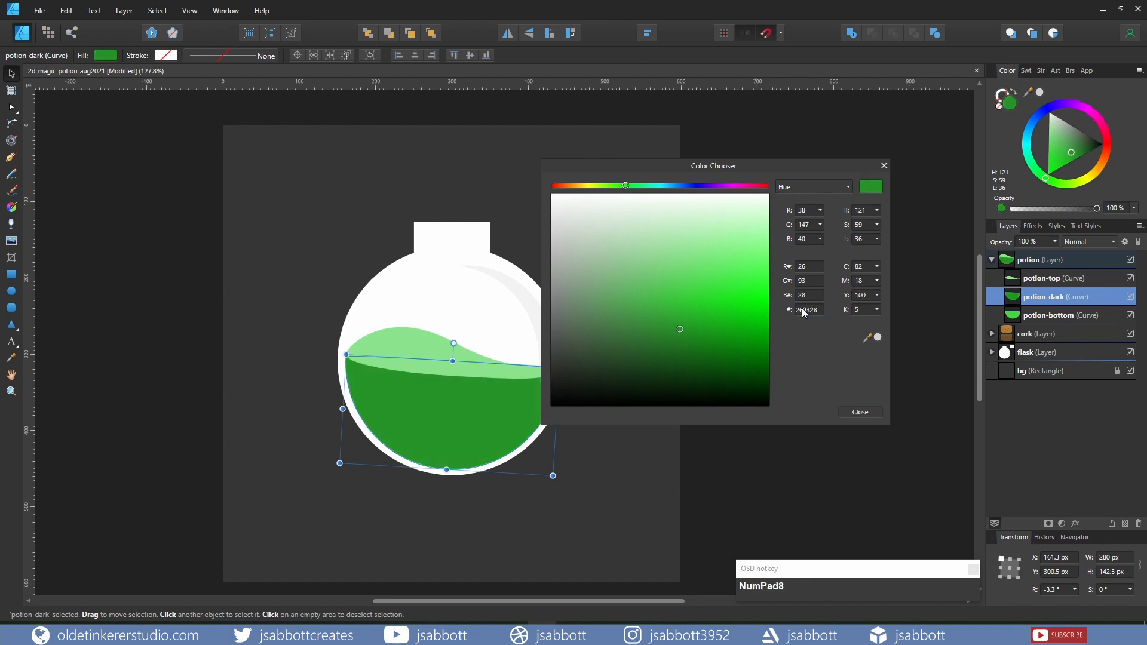
click(861, 413)
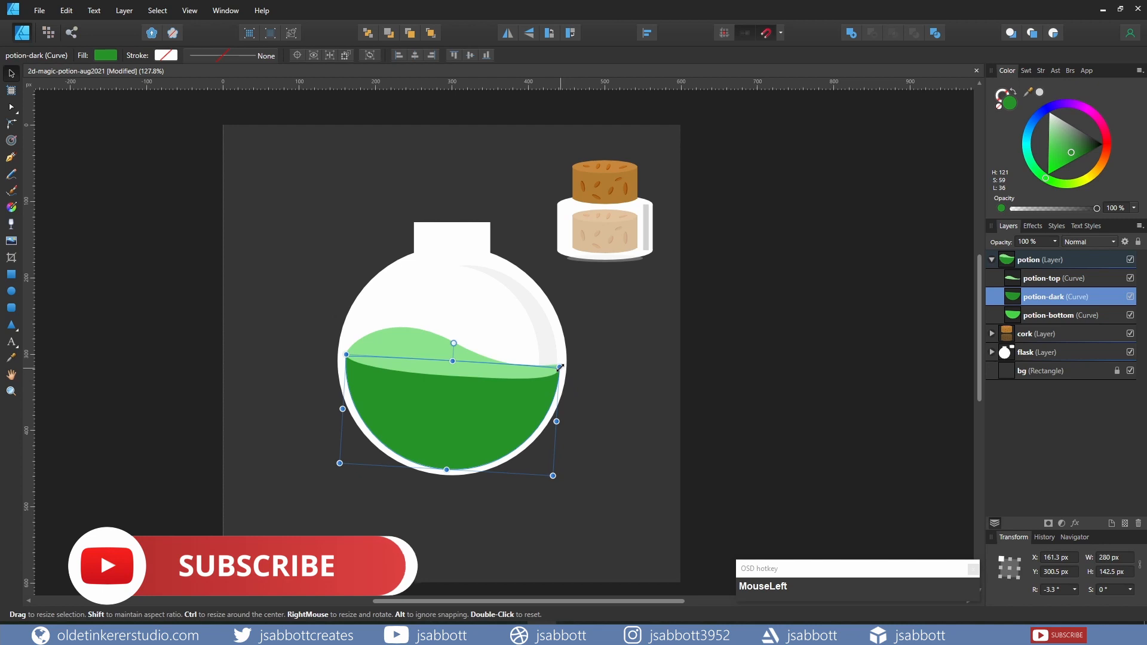
- Resize the potion-dark shape to about 221 by 75 px and place it in the lower part of the potion
drag(559, 368, 525, 382)
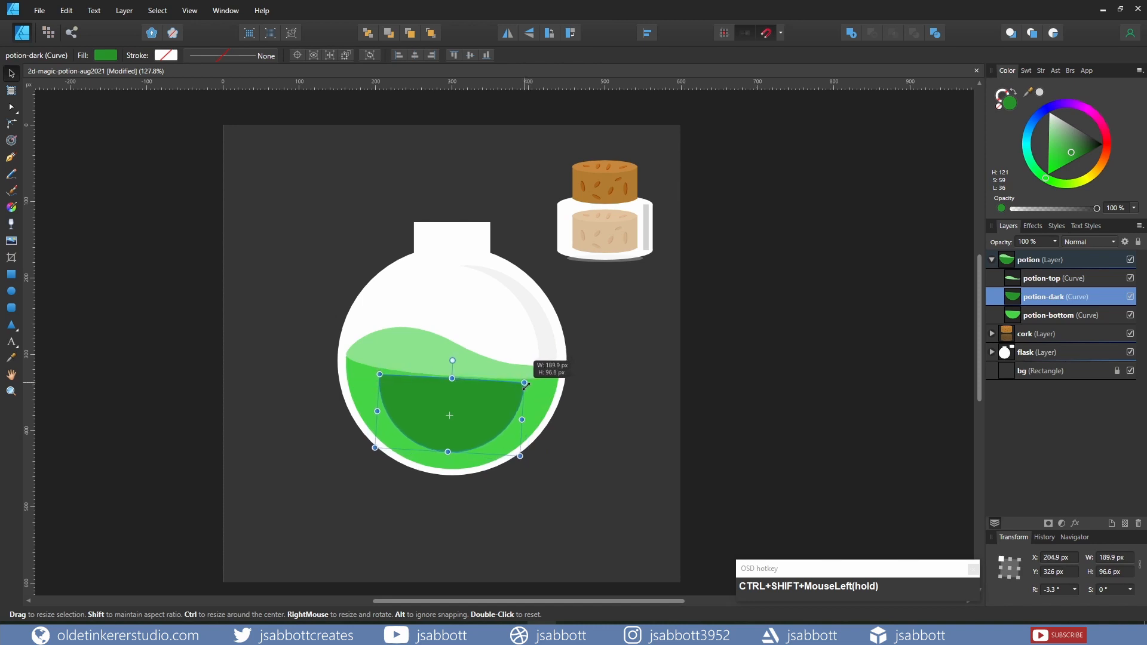
drag(450, 417, 450, 434)
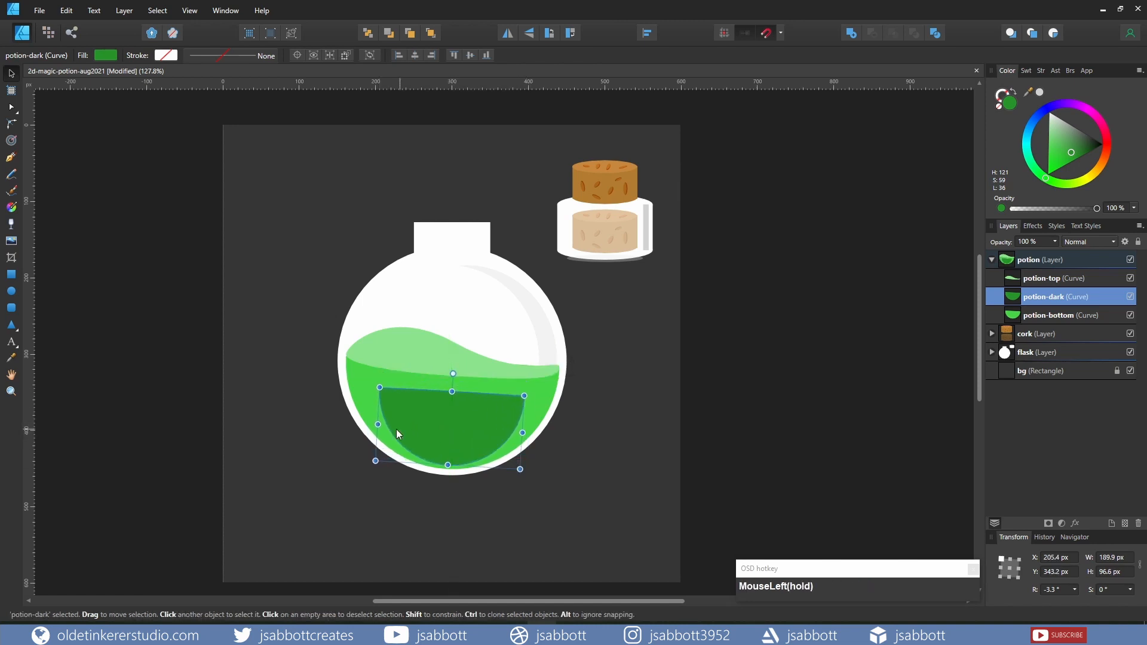
drag(377, 424, 365, 423)
drag(522, 433, 531, 433)
drag(450, 391, 450, 425)
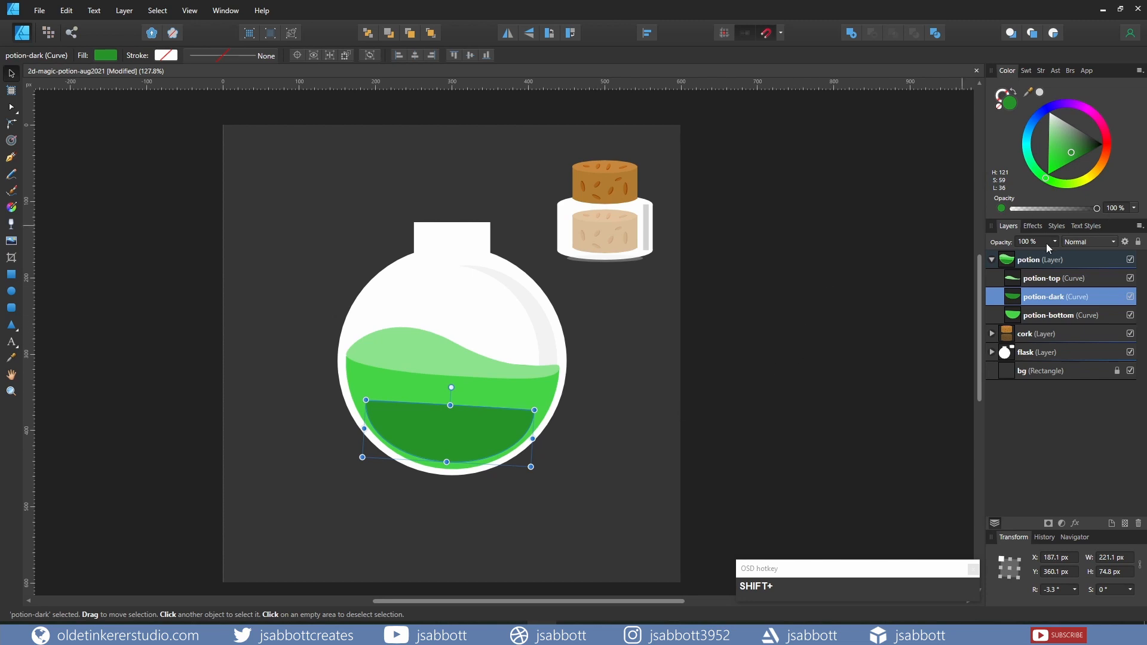
- Set the potion-dark shape's opacity to 50% and apply a Gaussian Blur with a 6 px radius
click(1025, 244)
text(50)
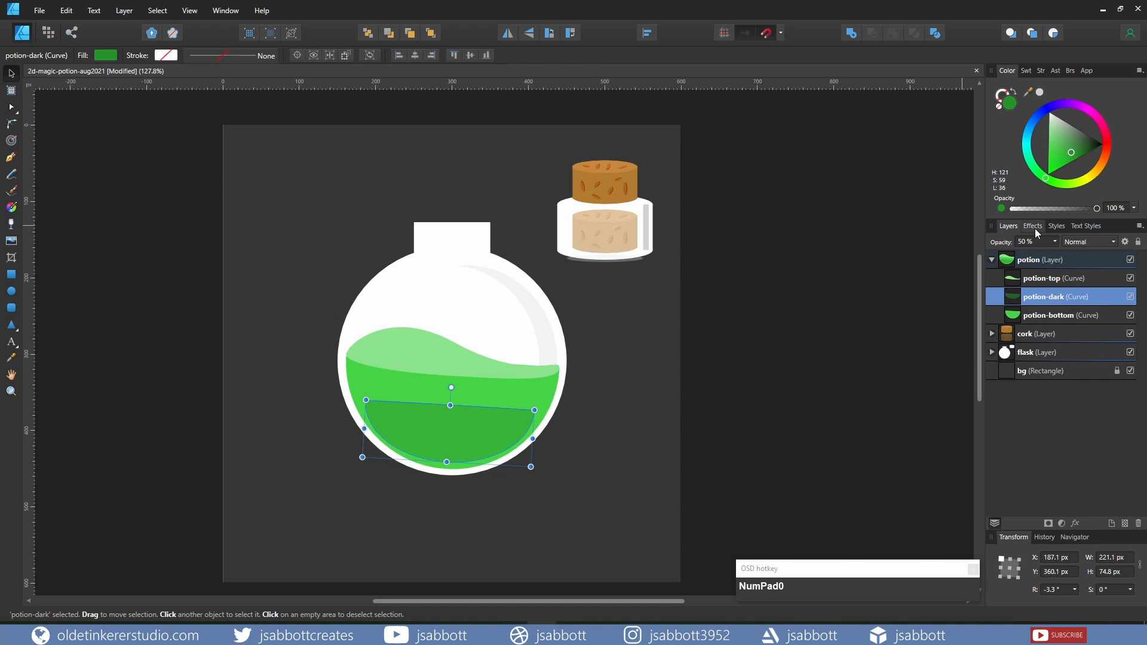
click(1036, 228)
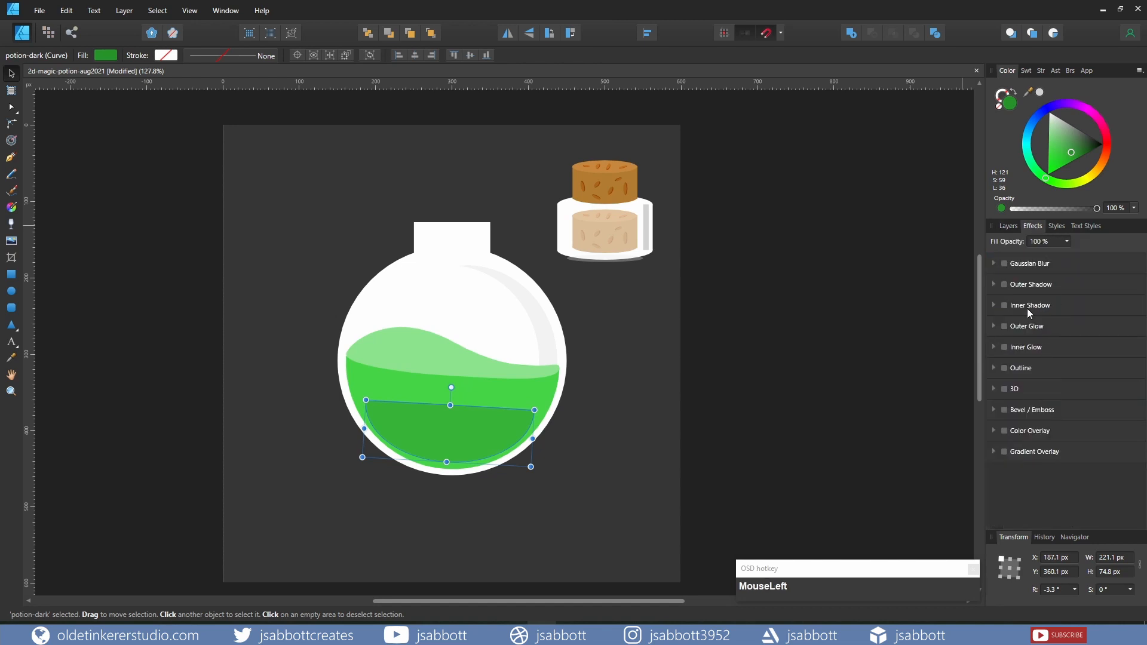
click(994, 263)
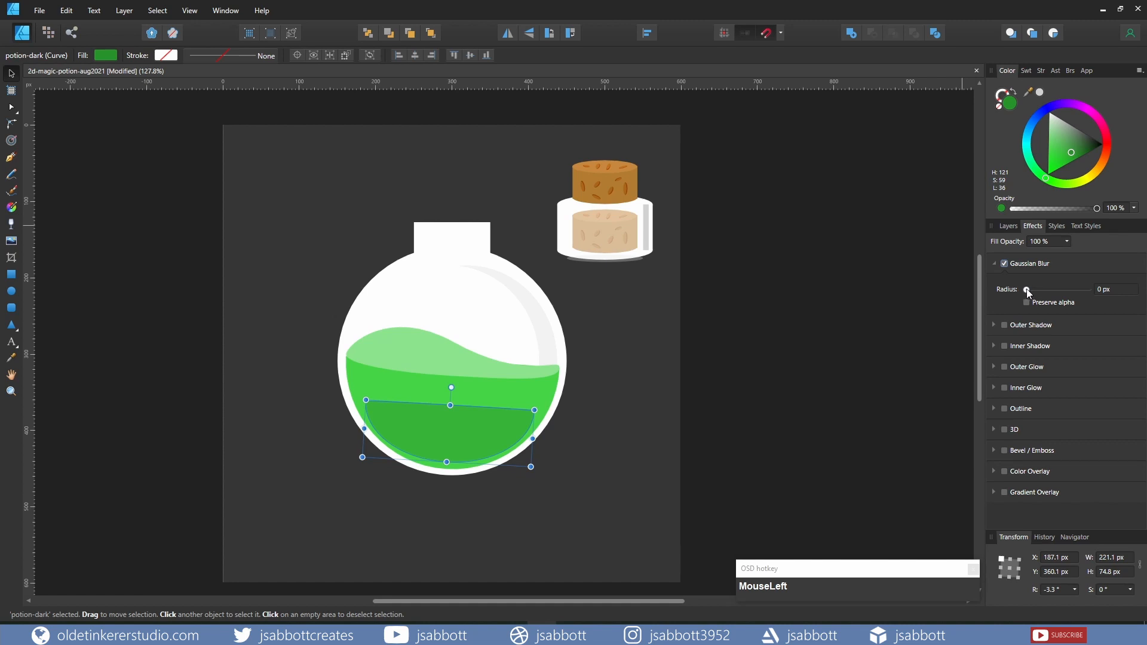
drag(1026, 289, 1047, 290)
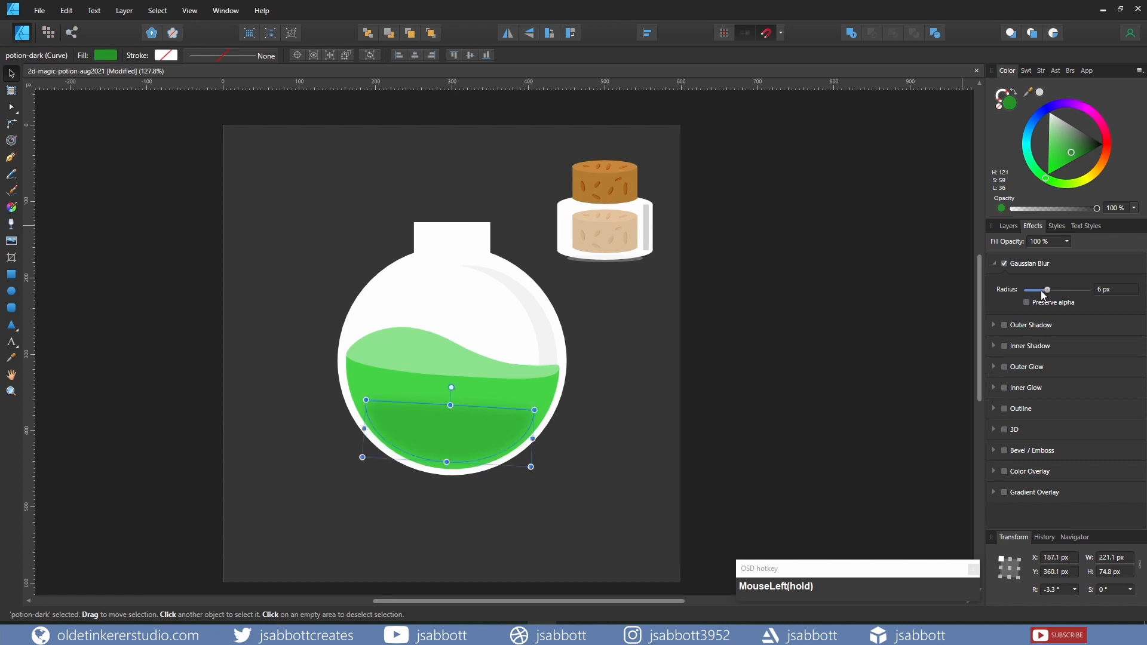
- Draw a circle about 19 px wide in the potion layer, near the upper edge of the blurred dark area
click(1006, 227)
click(1039, 260)
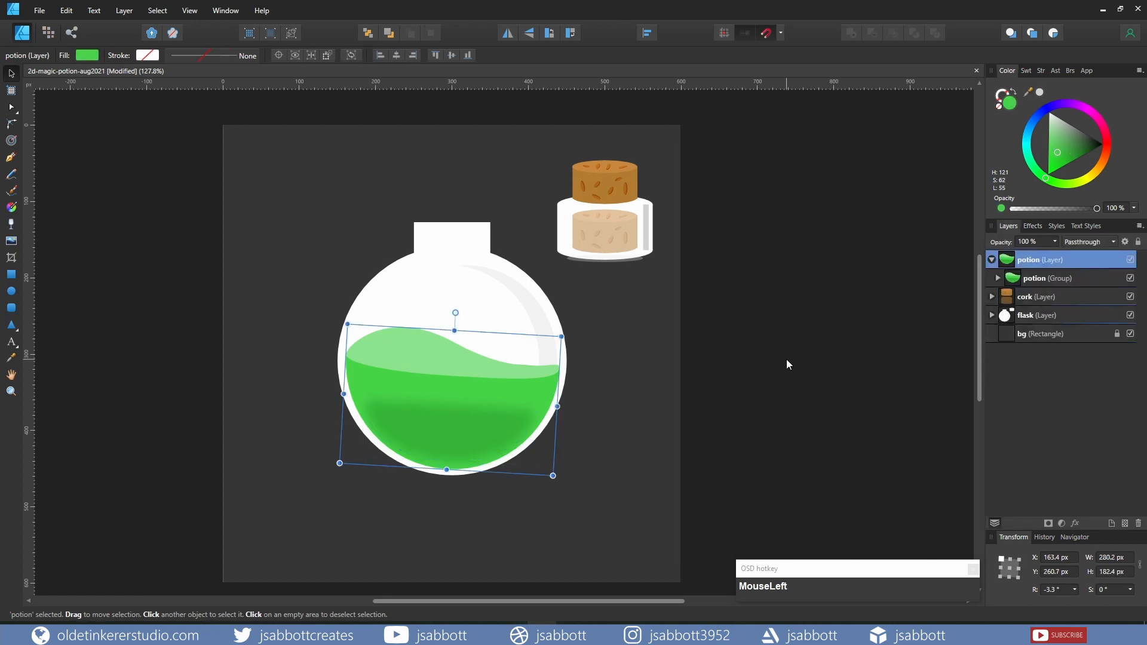
key(m)
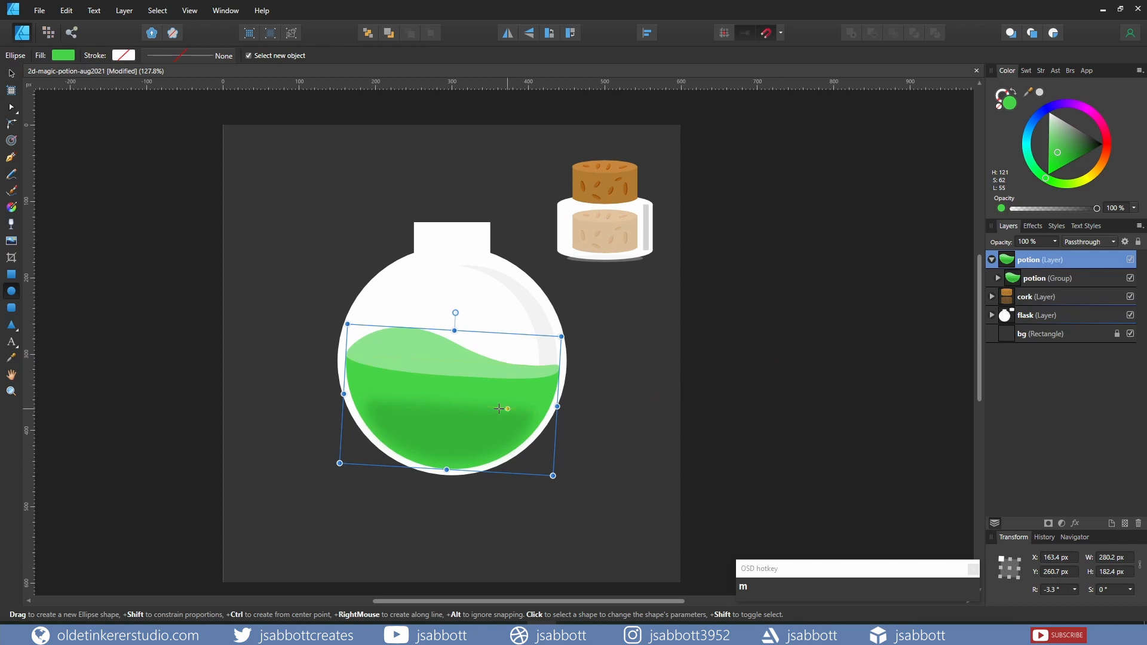
scroll(403, 399, up, 4)
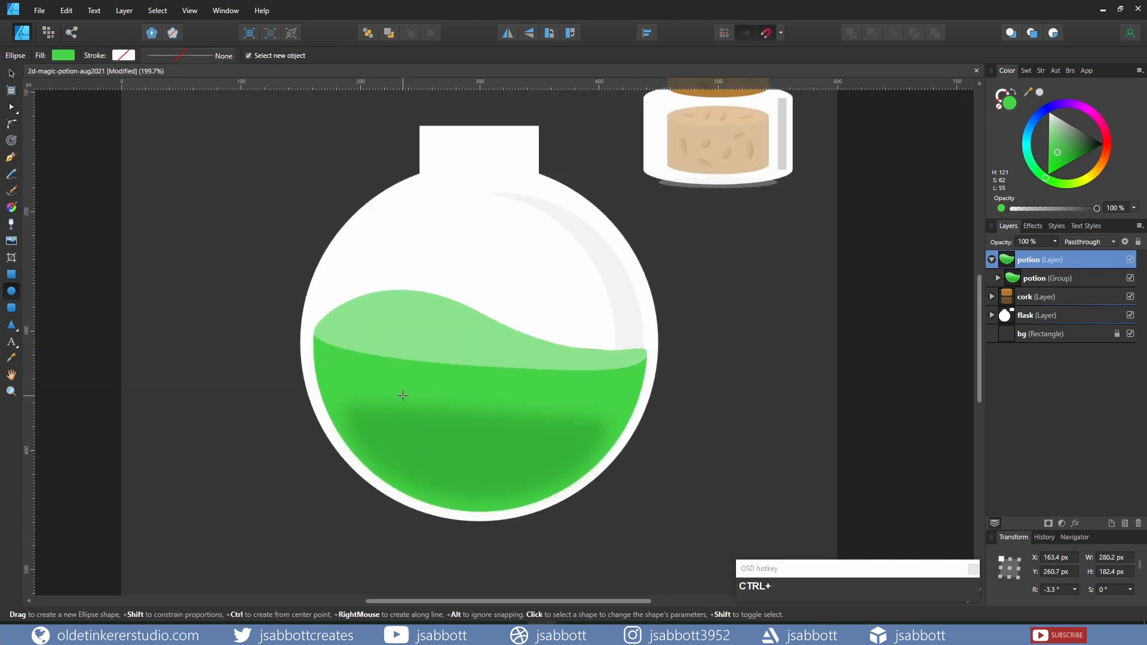
drag(477, 414, 504, 442)
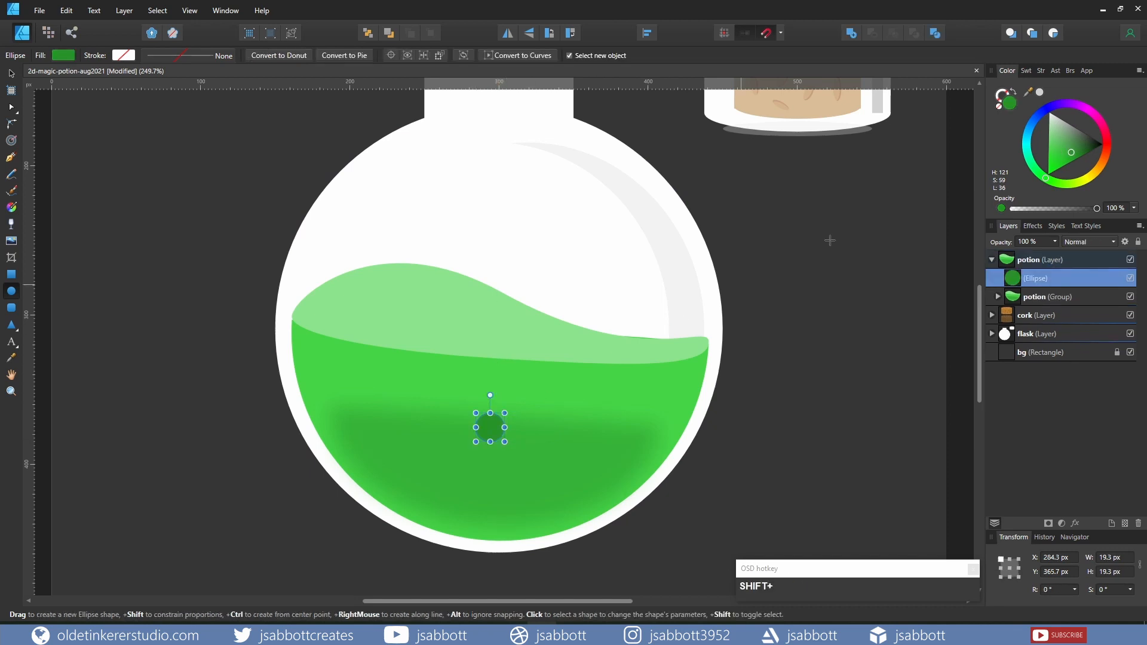
- Fill the small circle with near-black 1F1F1F
click(1011, 111)
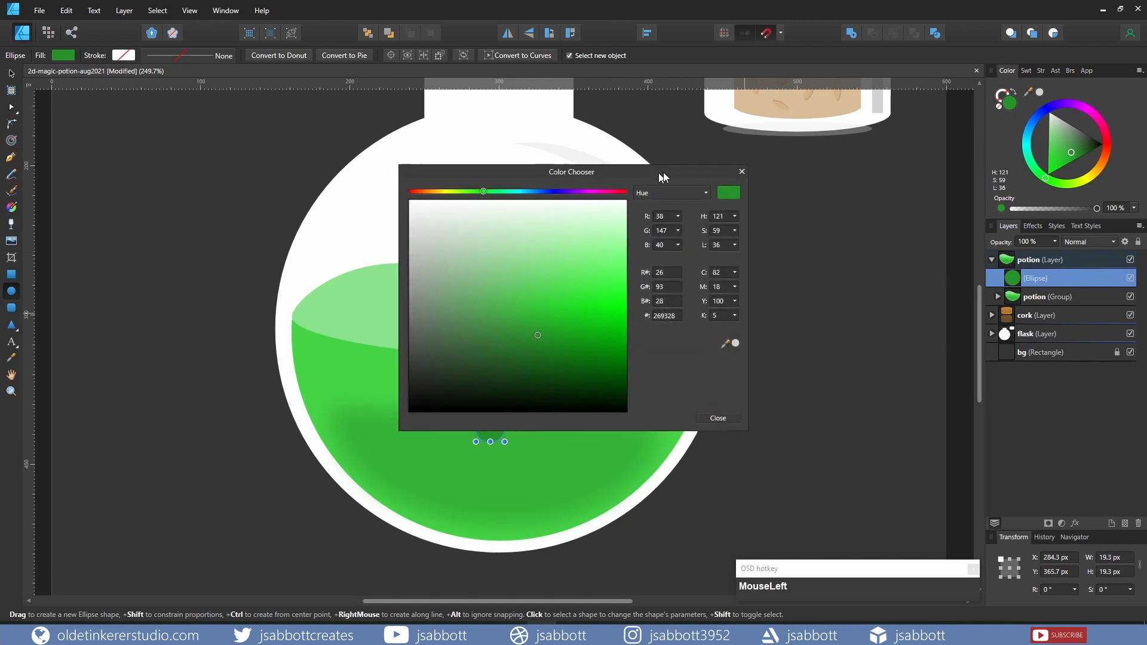
drag(663, 172, 778, 141)
text(1f1f1f)
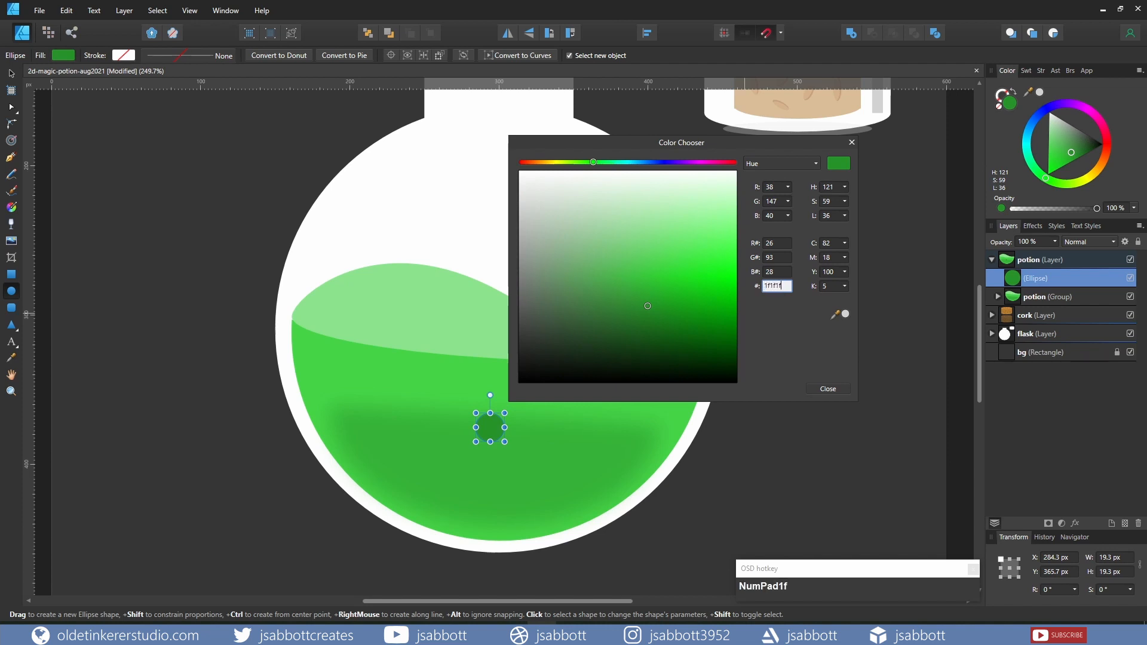
key(Return)
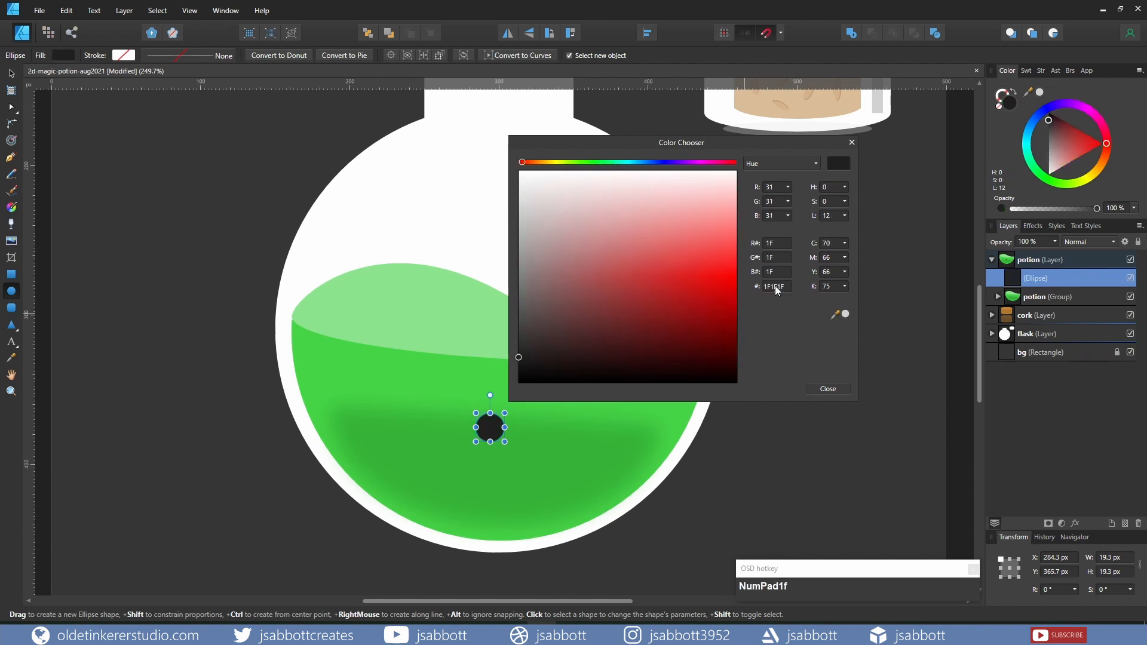
click(827, 389)
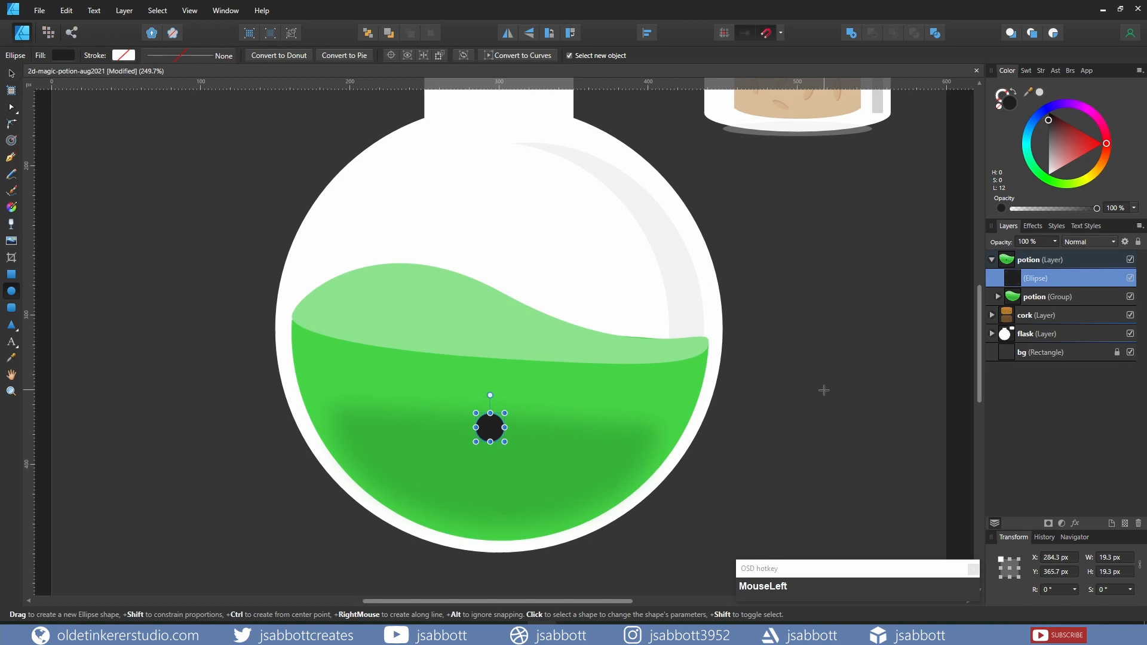
- Duplicate the small dark circle and give the copy no fill and a white FEFEFE 1 pt stroke
key(ctrl+j)
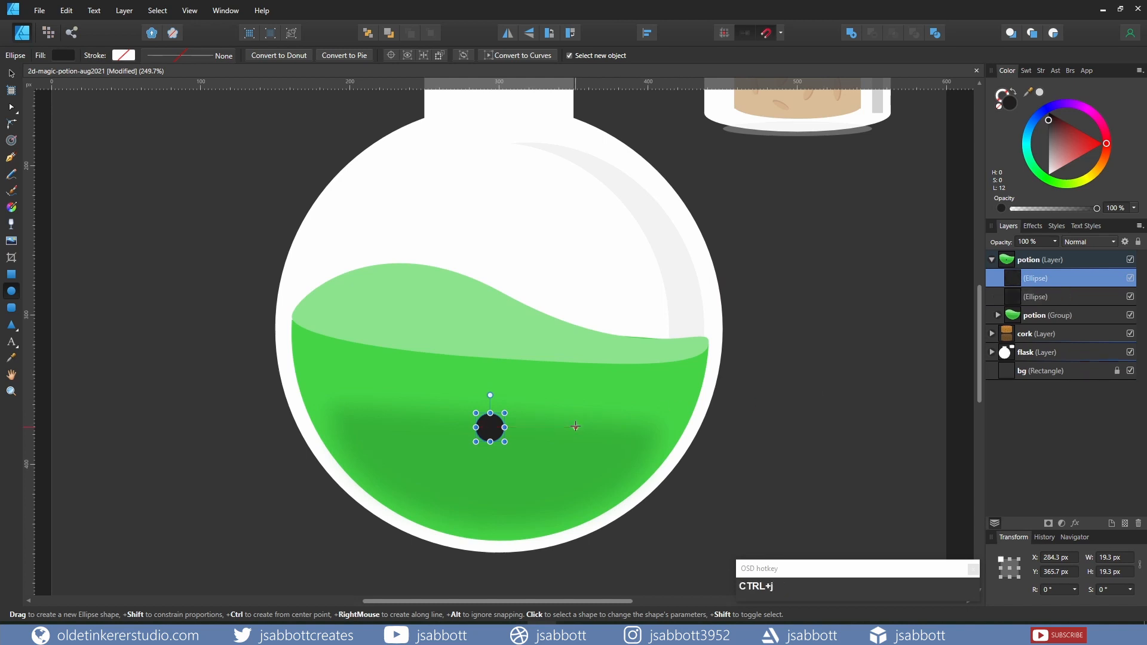
click(1014, 92)
double_click(1005, 95)
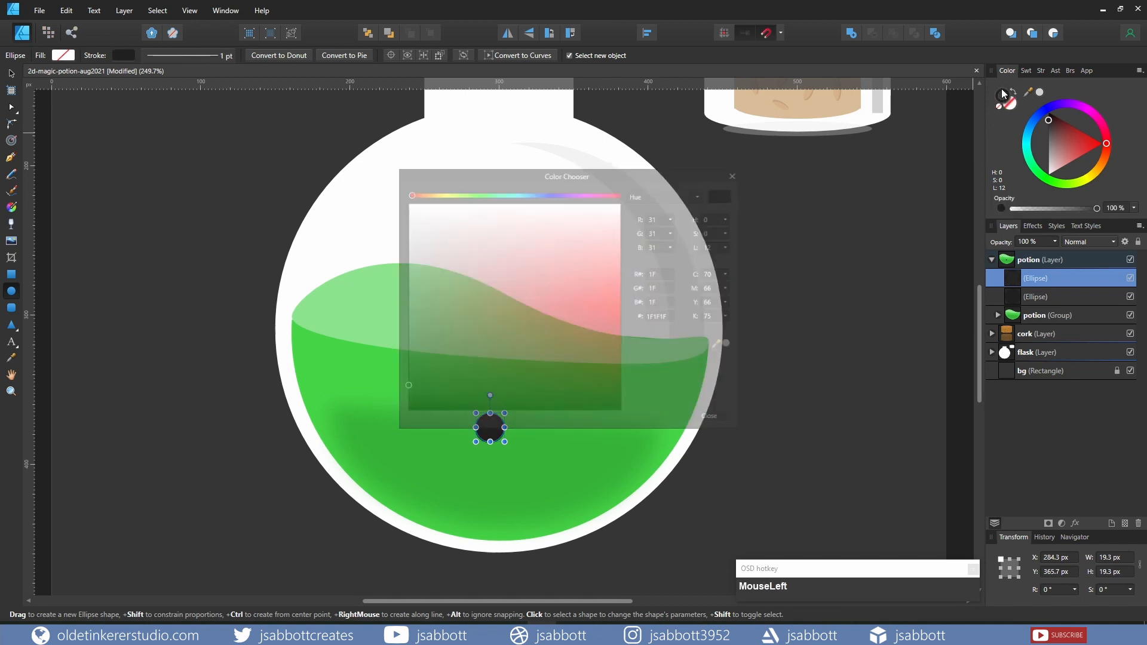
drag(461, 227, 404, 201)
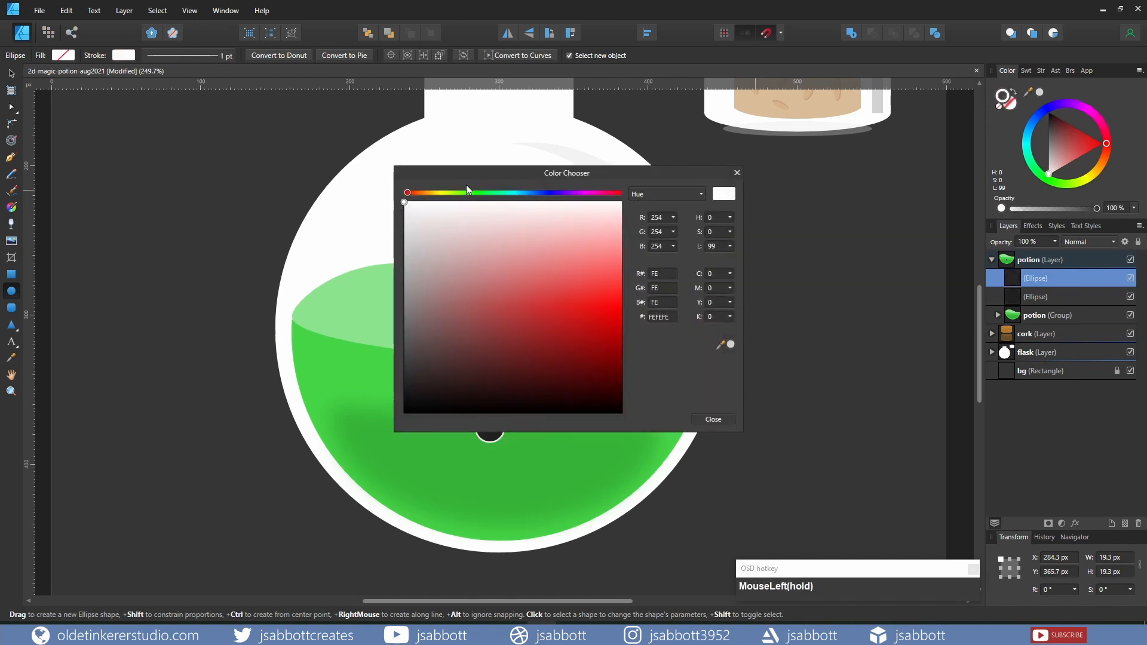
drag(487, 177, 580, 143)
click(876, 233)
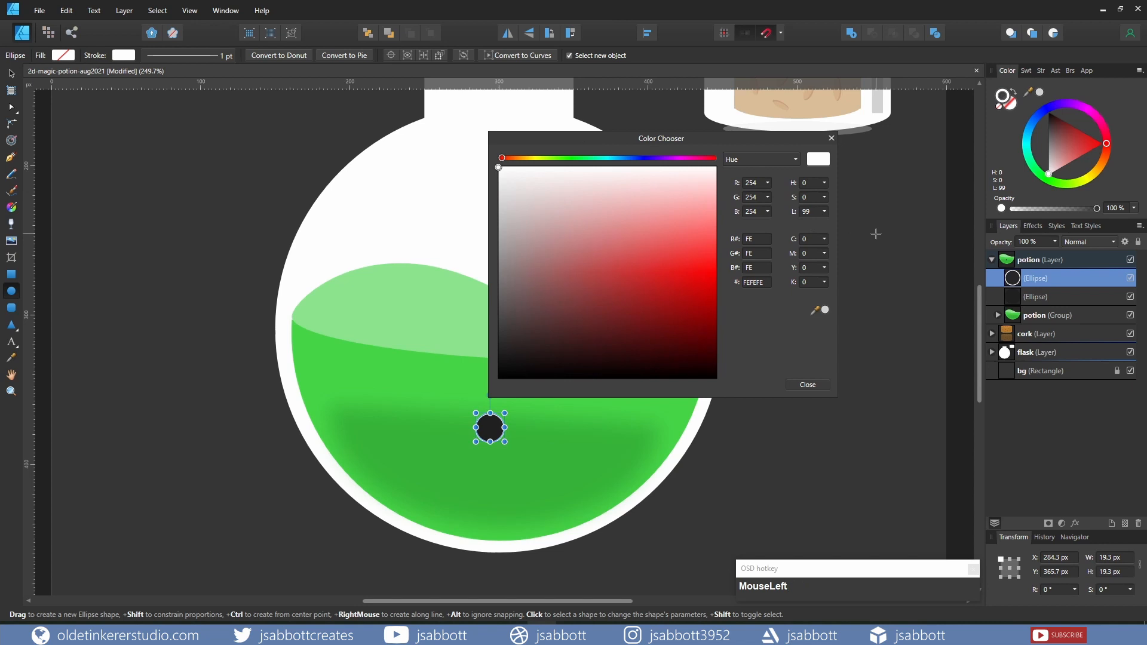
click(808, 384)
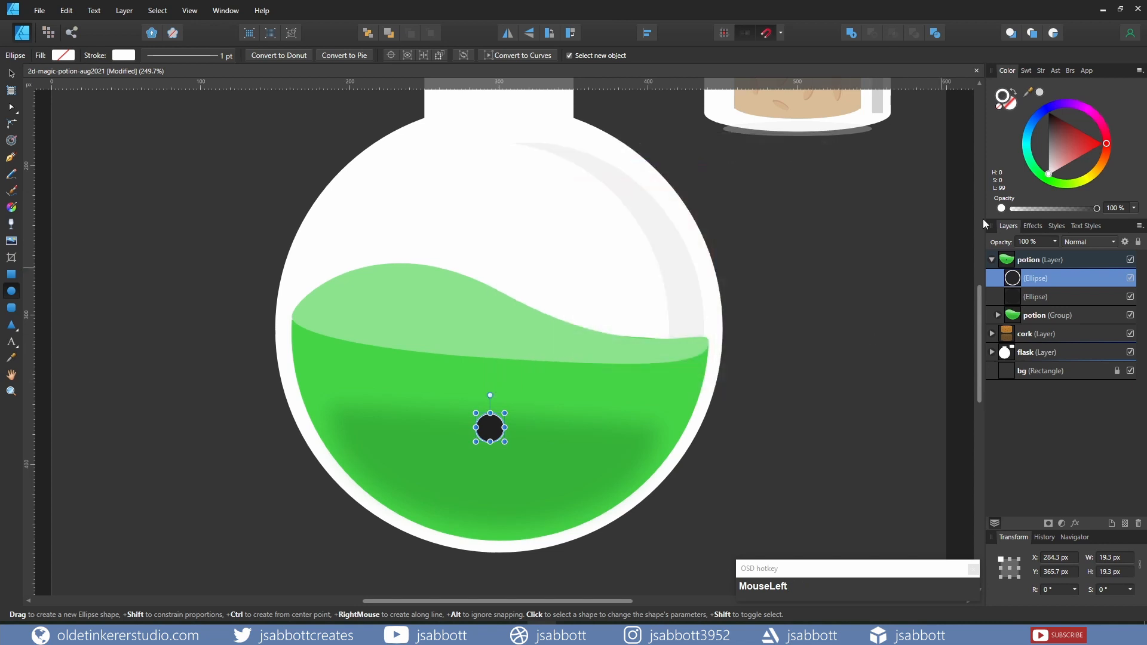
- Align the outlined circle's white stroke to the inside
click(1039, 71)
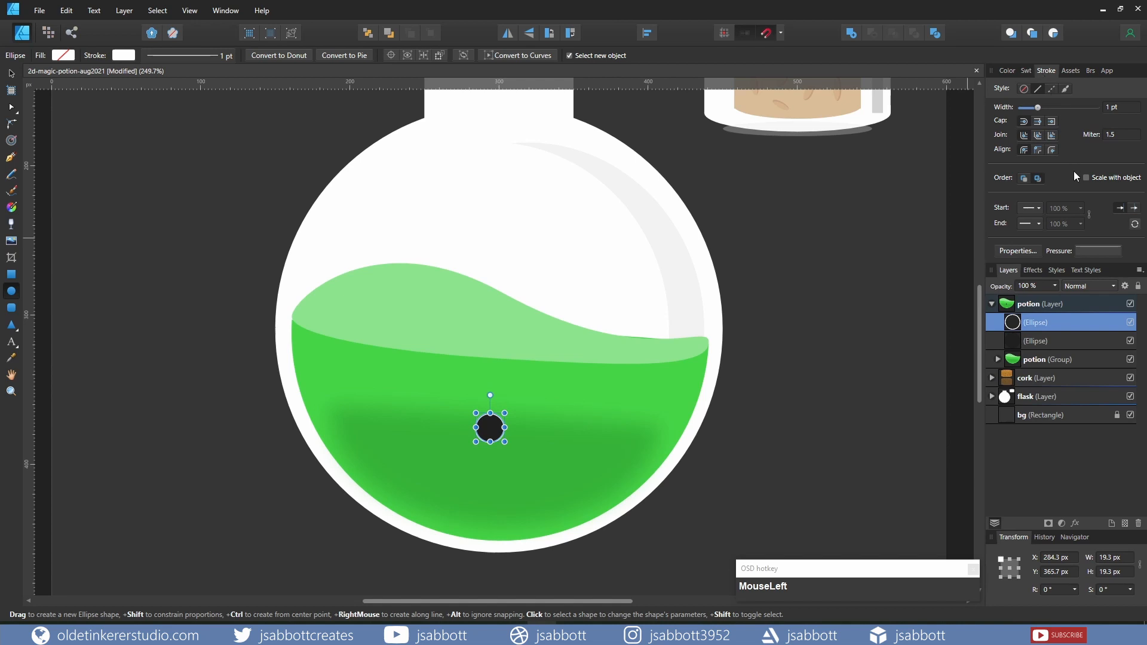
click(1038, 150)
click(1006, 73)
- Draw a white-filled rectangle about 32 by 14 px over the circle's upper half, rotated about -11.5°
ctrl+scroll(625, 364, up, 1)
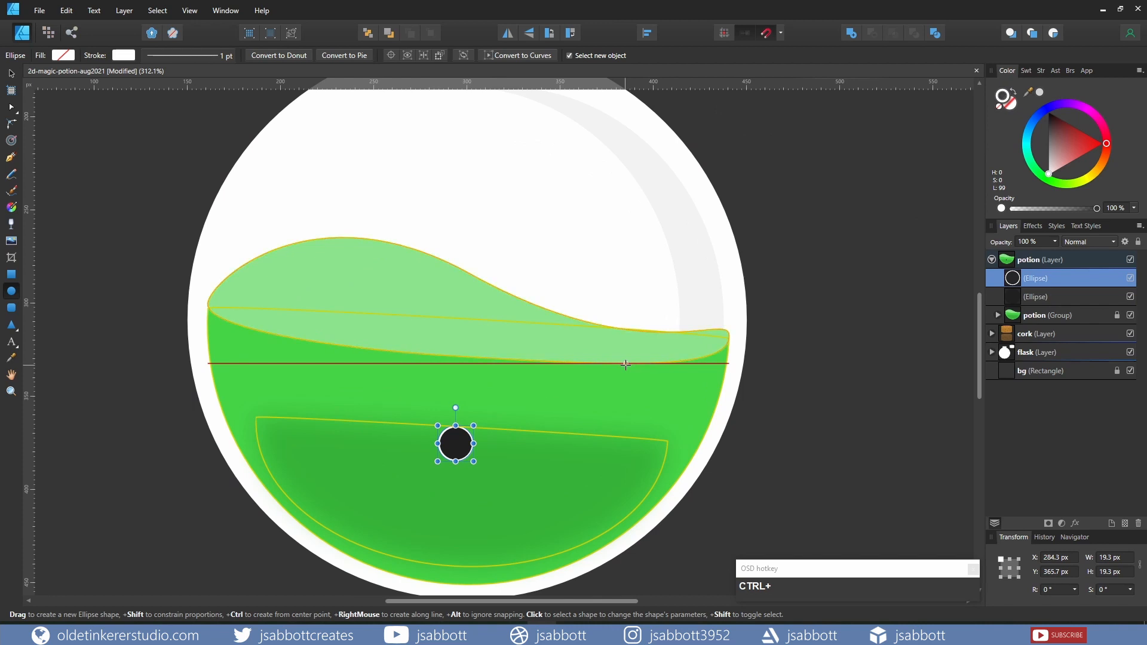
key(m)
key(m)
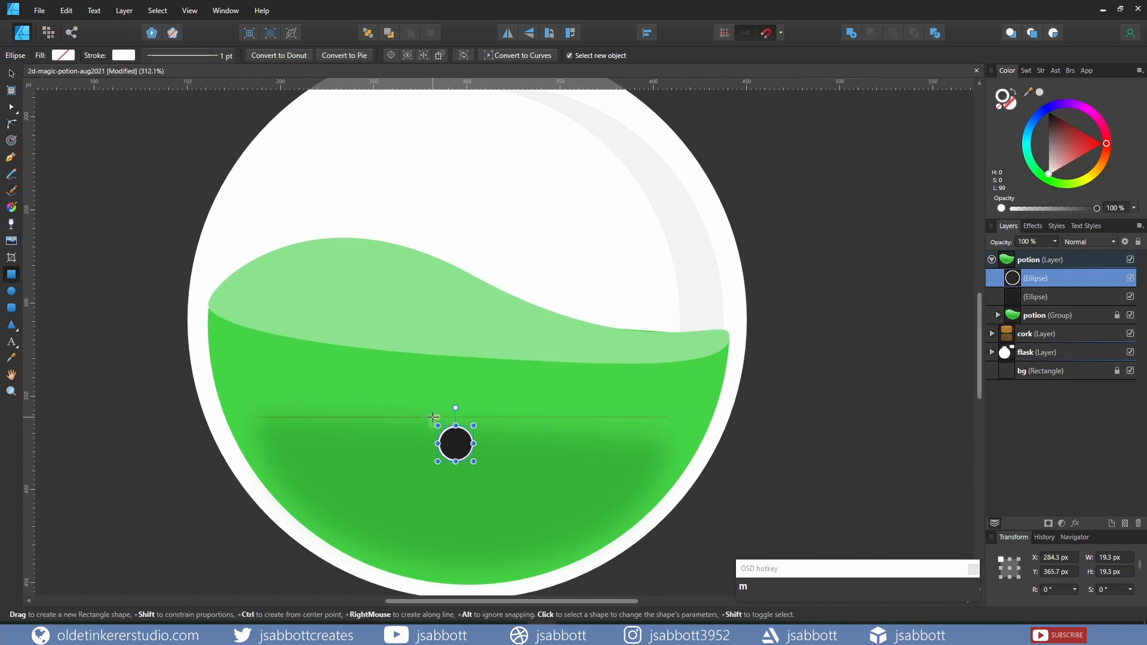
click(434, 417)
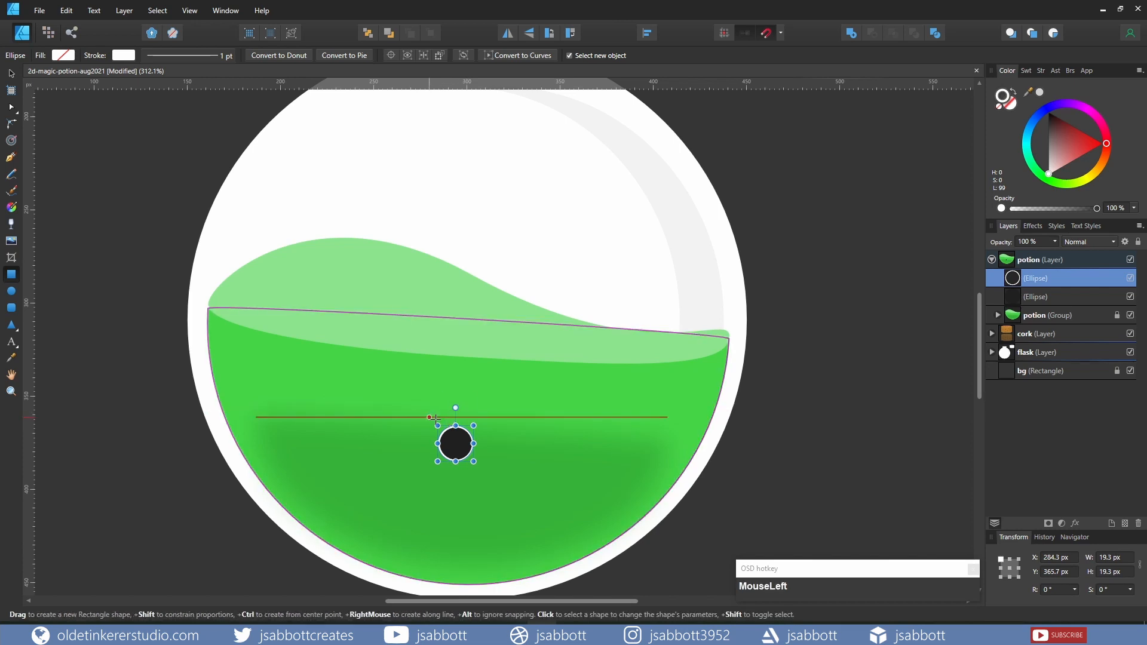
drag(433, 417, 494, 423)
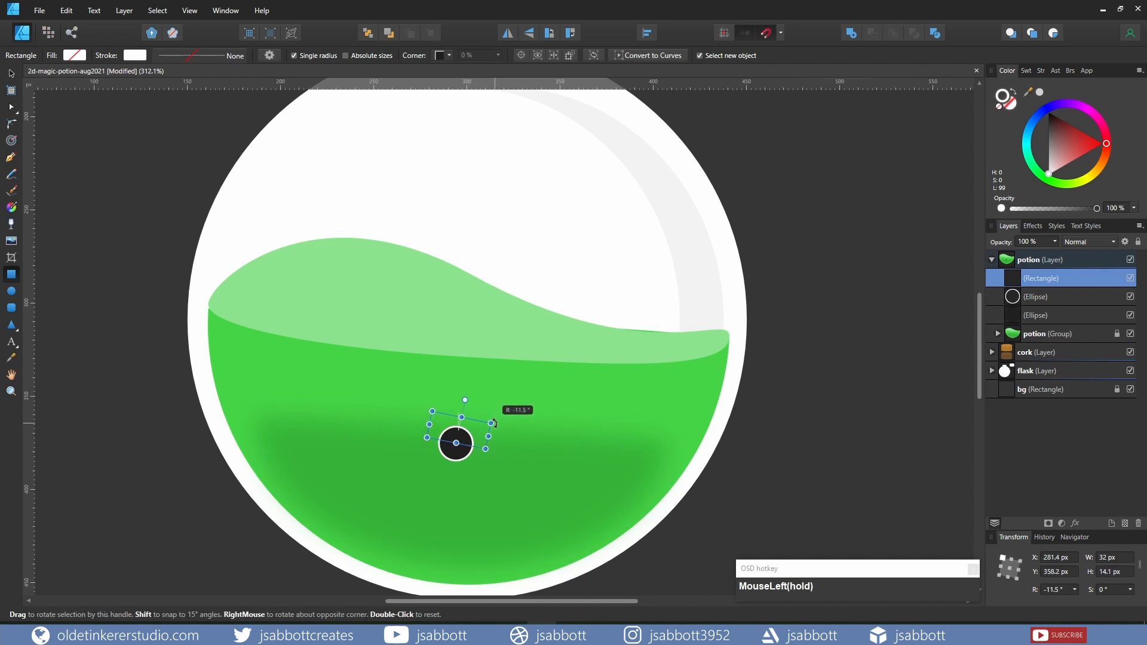
click(1015, 92)
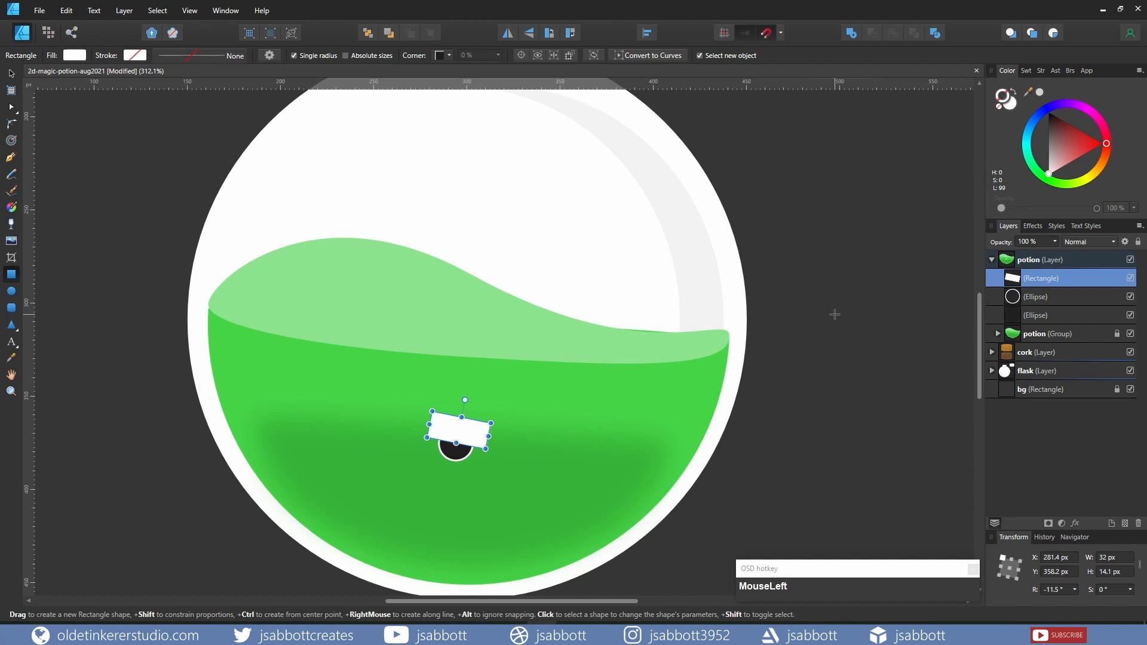
- Subtract the tilted rectangle from the outlined circle to keep only its lower part
shift+click(1048, 297)
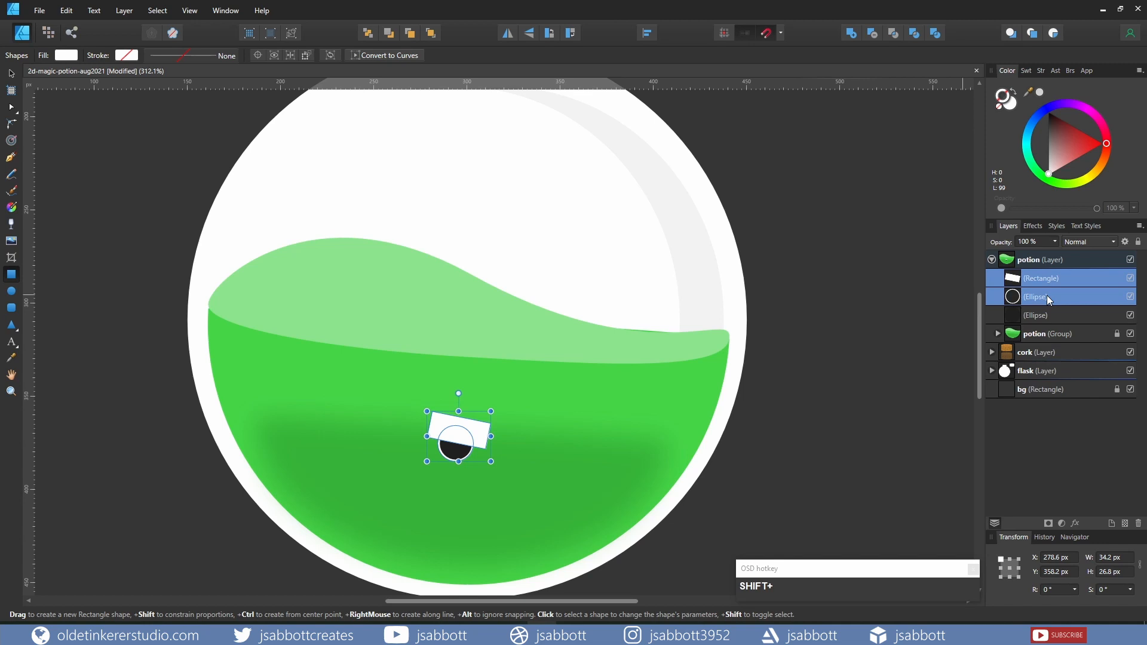
key(ctrl+z)
click(873, 34)
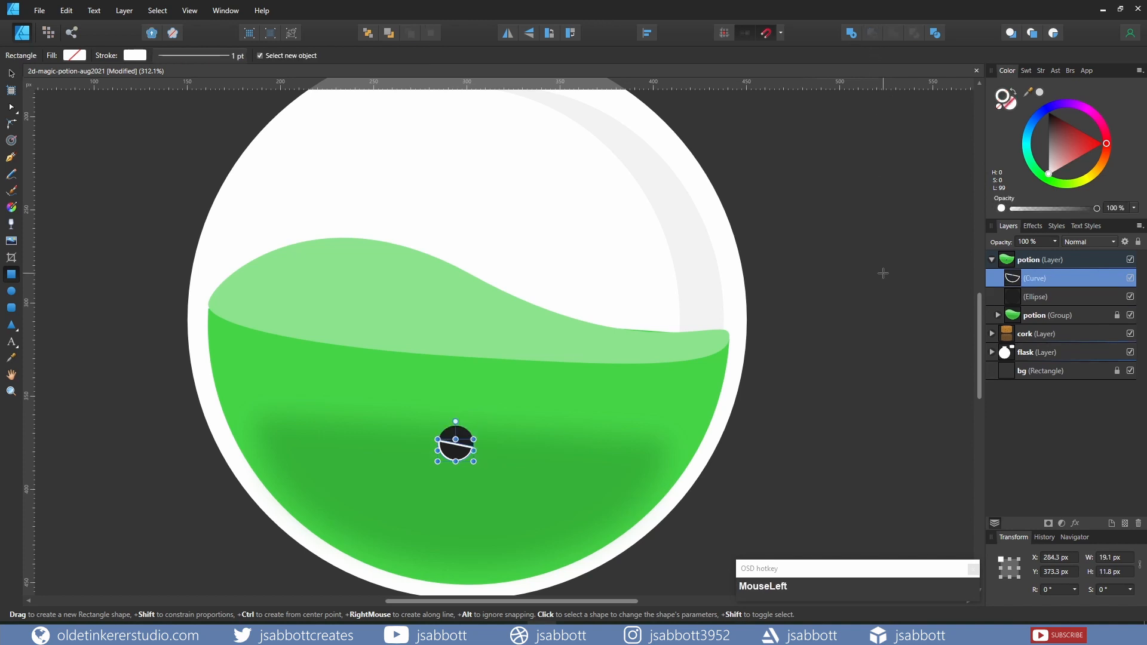
- Erase the straight edge of the cut white outline in the Pixel Persona with the 8 px Basic round brush, keeping the lower arc
scroll(547, 427, up, 3)
scroll(543, 428, down, 3)
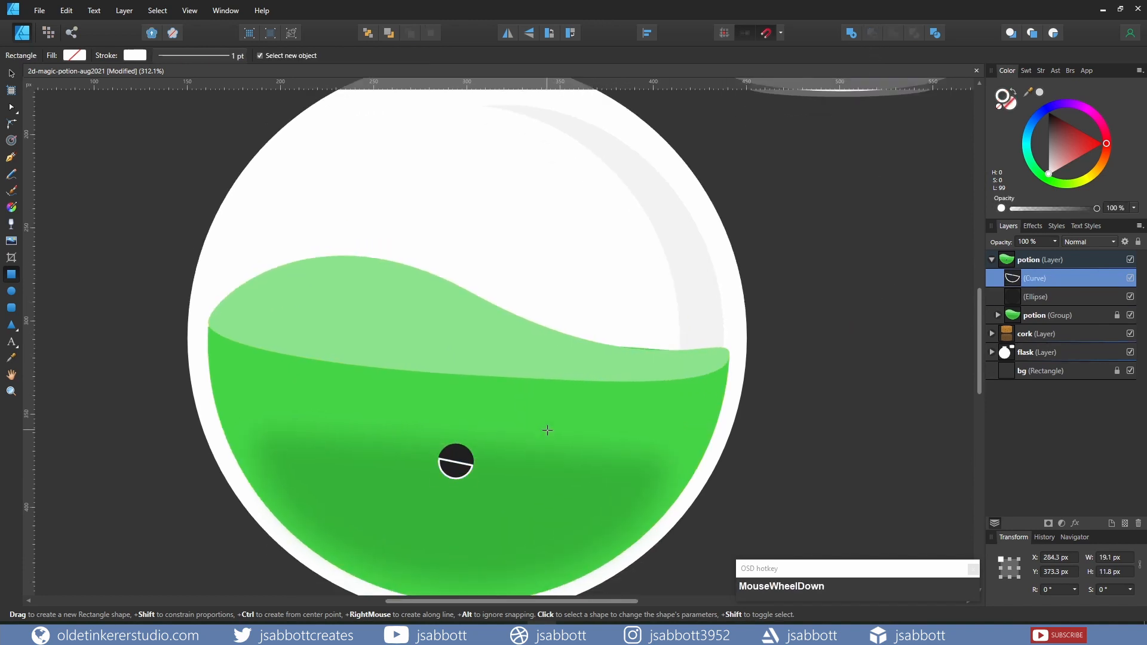
scroll(548, 430, up, 1)
scroll(548, 430, up, 2)
click(49, 33)
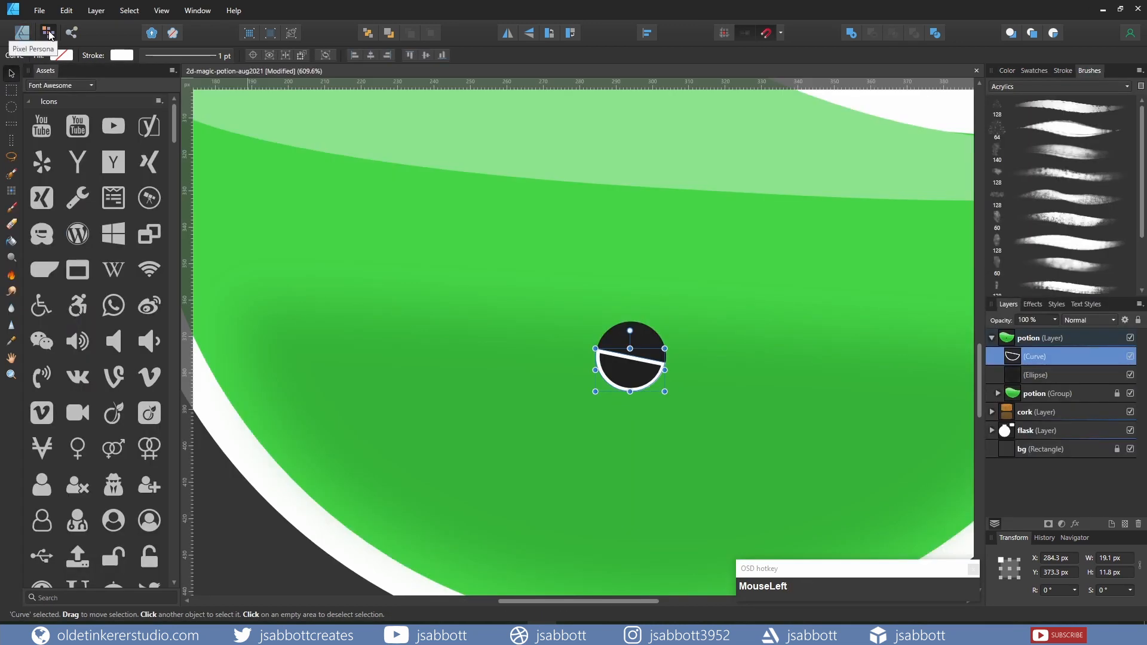
click(11, 225)
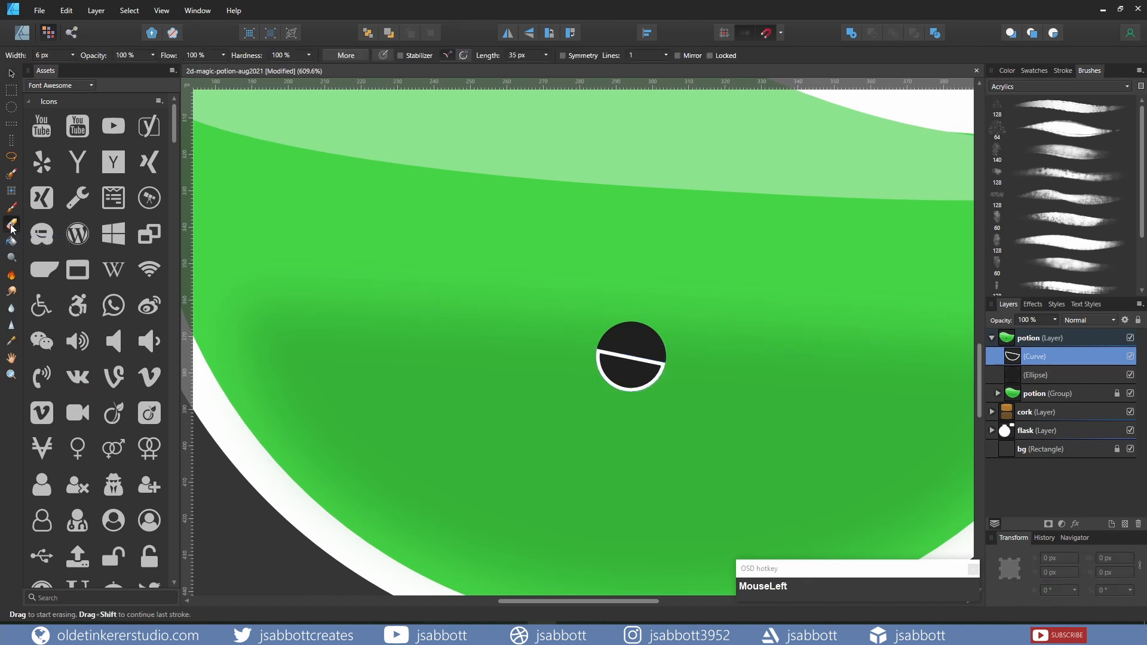
click(1091, 90)
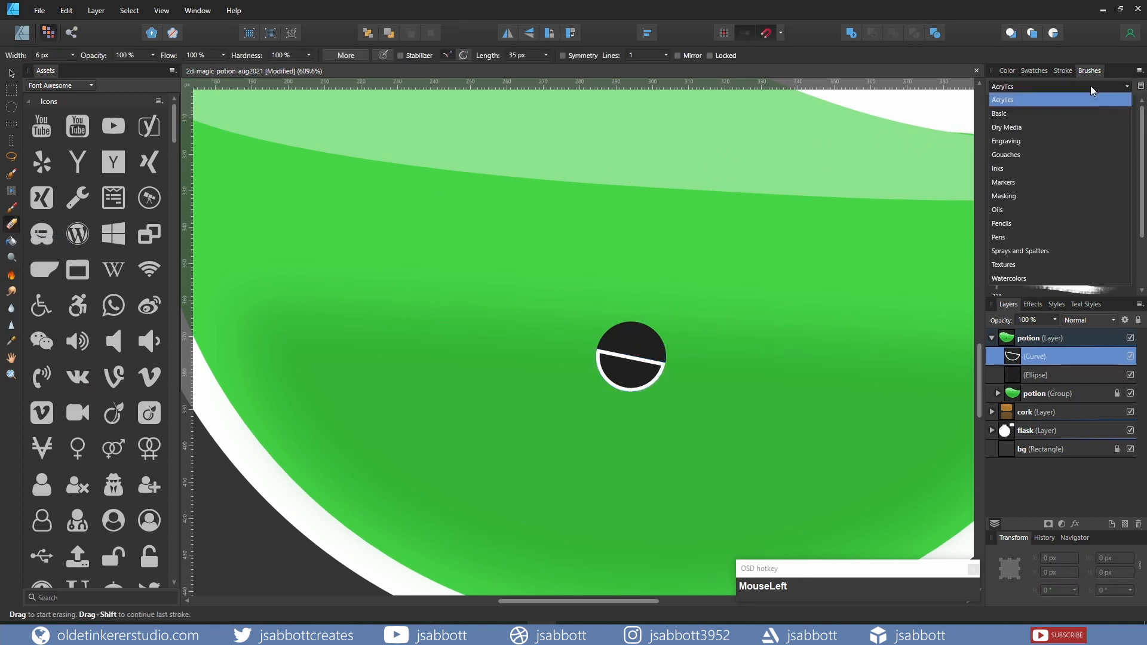
click(1019, 114)
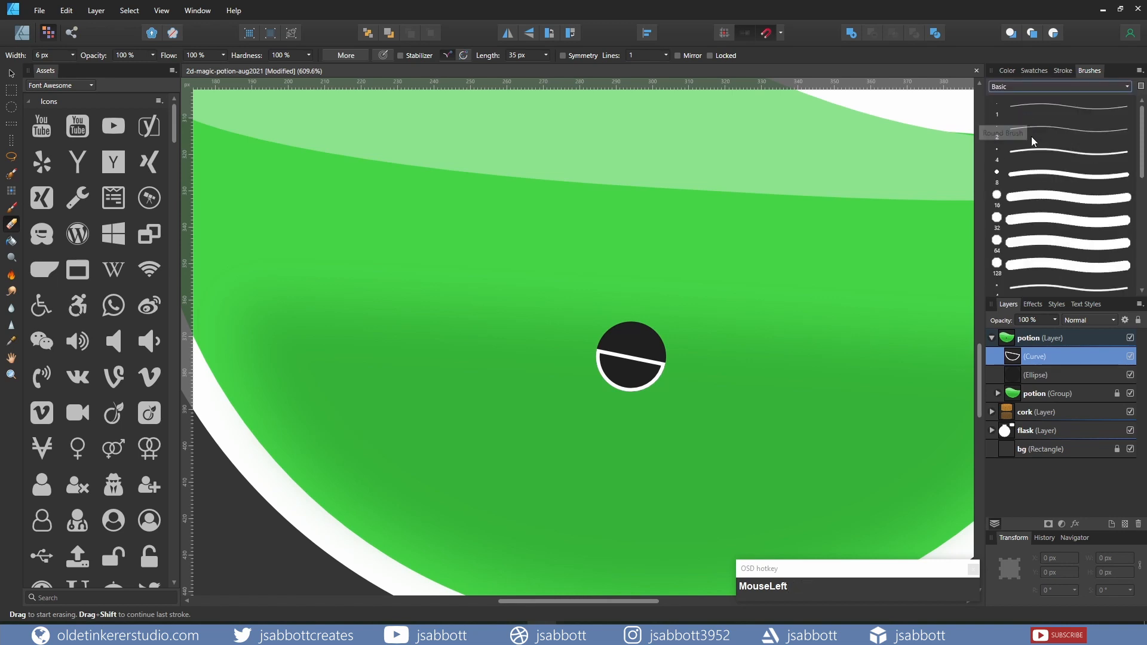
click(1044, 174)
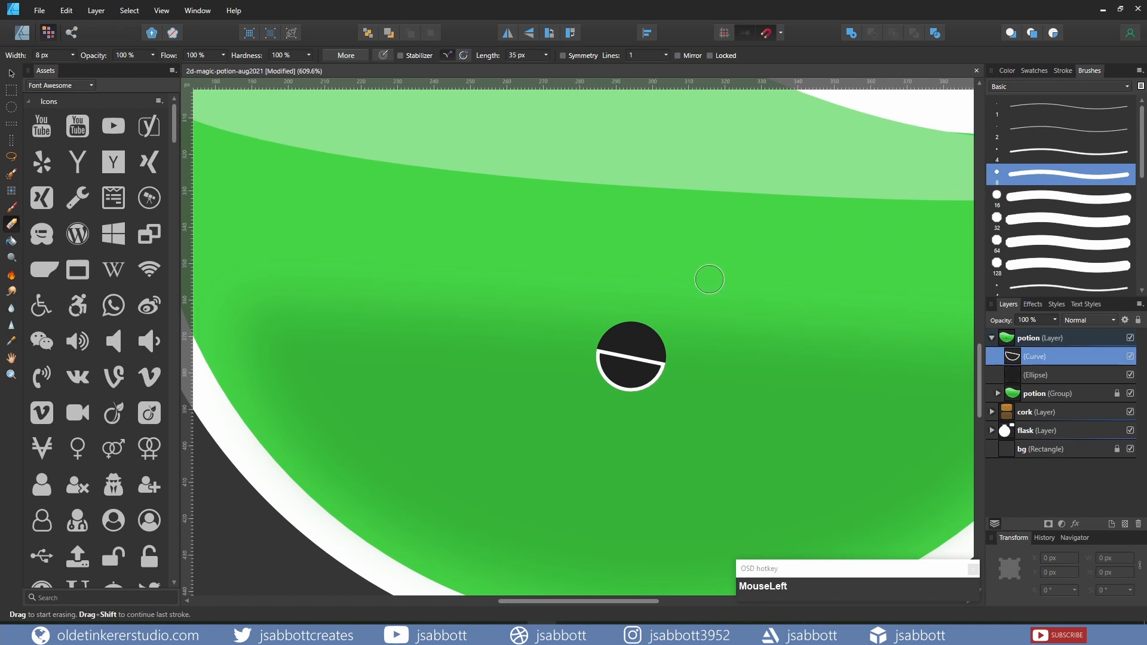
mouse_move(617, 348)
mouse_down()
mouse_move(604, 348)
mouse_move(665, 354)
mouse_move(598, 343)
mouse_move(672, 354)
mouse_move(583, 341)
mouse_move(604, 343)
mouse_move(595, 339)
mouse_up()
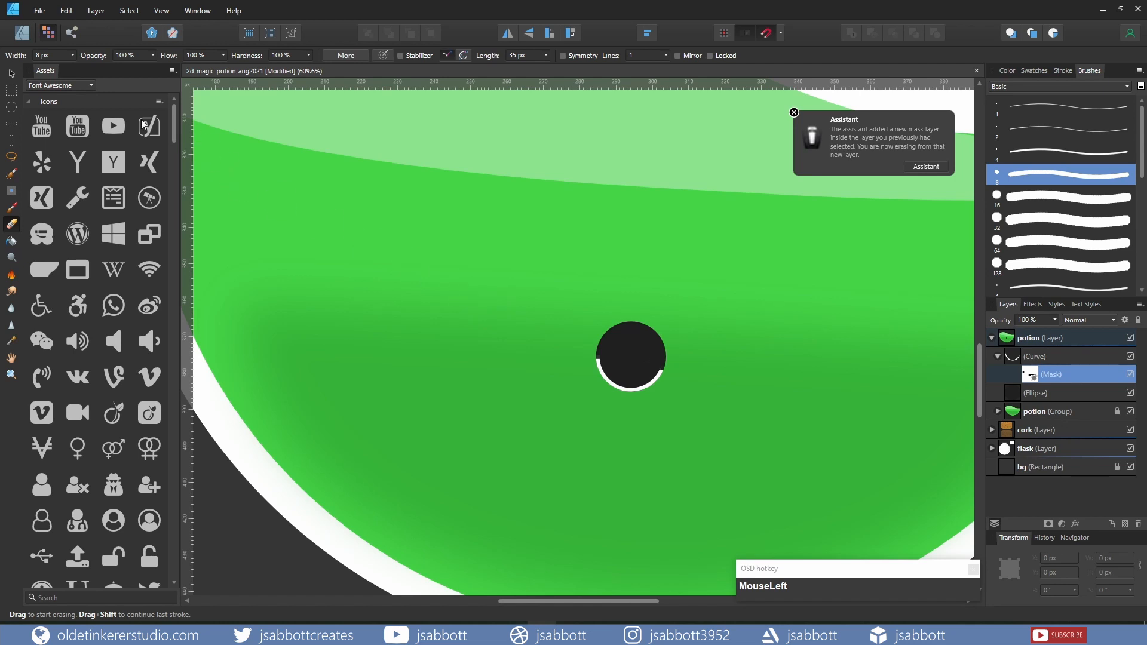
- Return to the Designer Persona and draw a tiny white highlight ellipse near the top of the dark circle
click(19, 37)
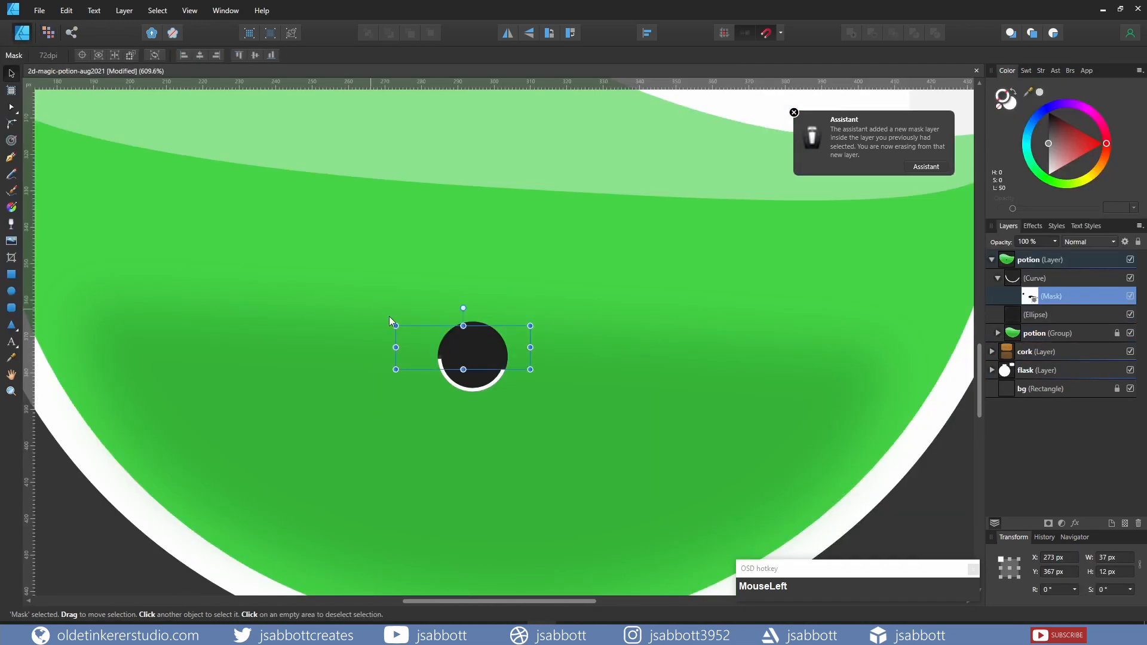
click(559, 358)
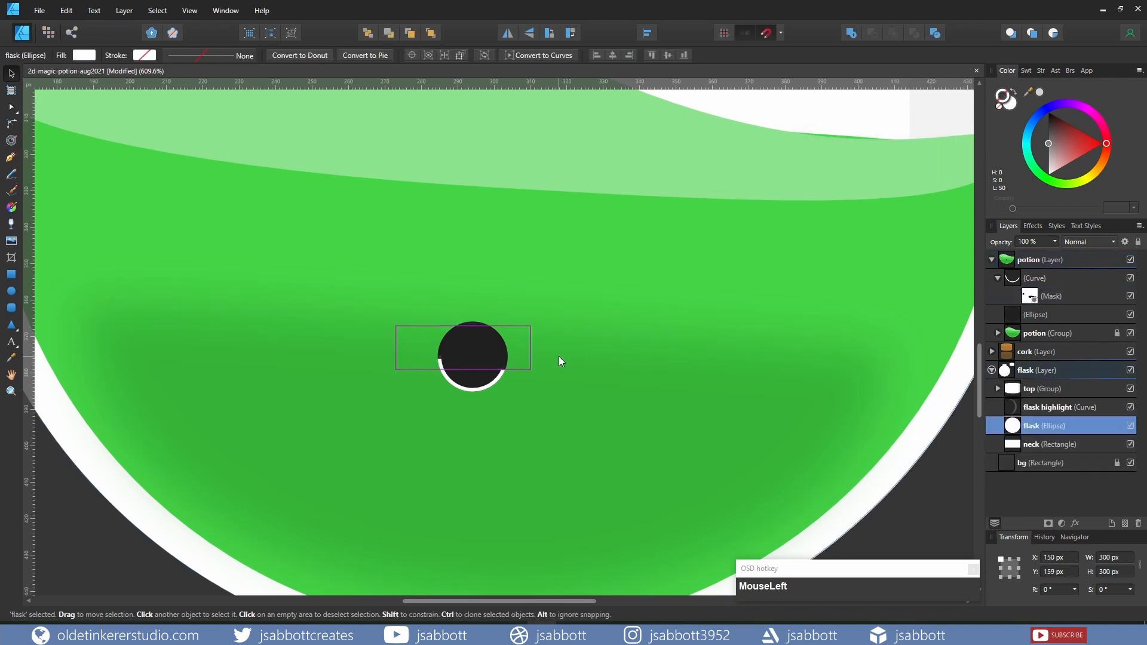
key(m)
key(m)
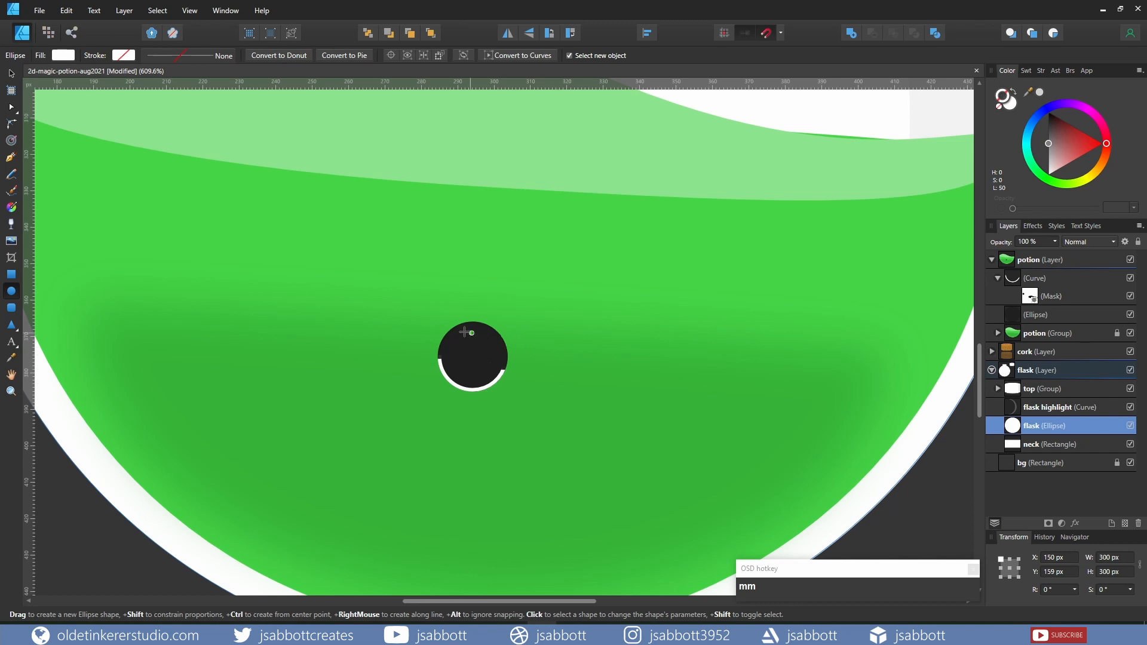
drag(463, 334, 475, 339)
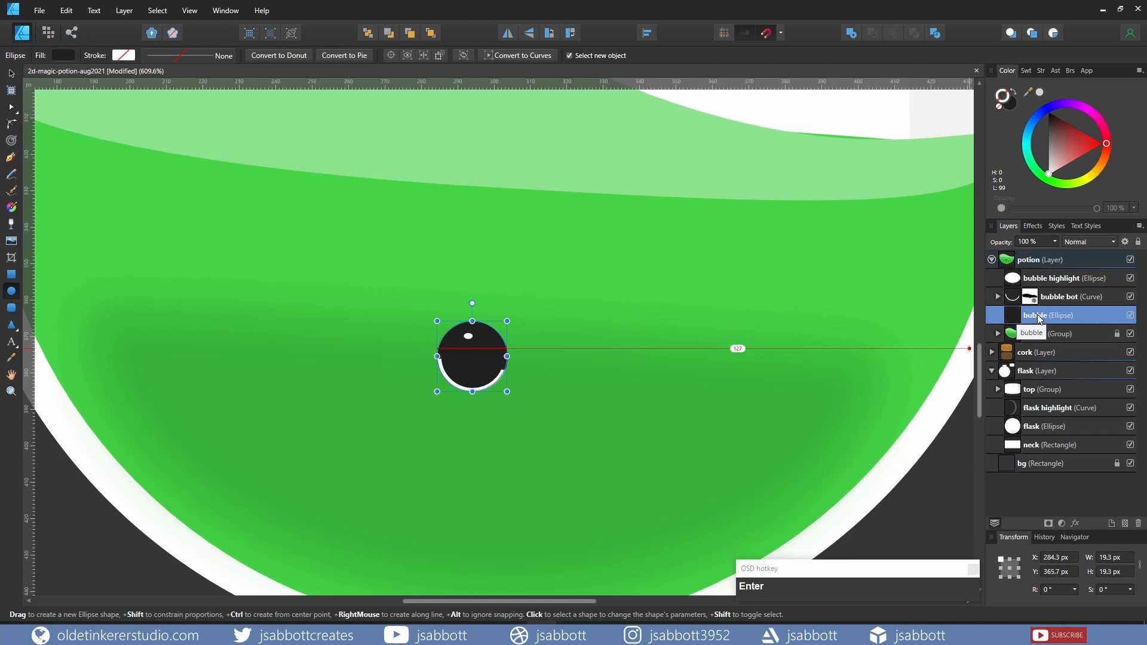
- Group the bubble highlight, bubble bot and bubble shapes and name the group bubble
shift+click(1048, 278)
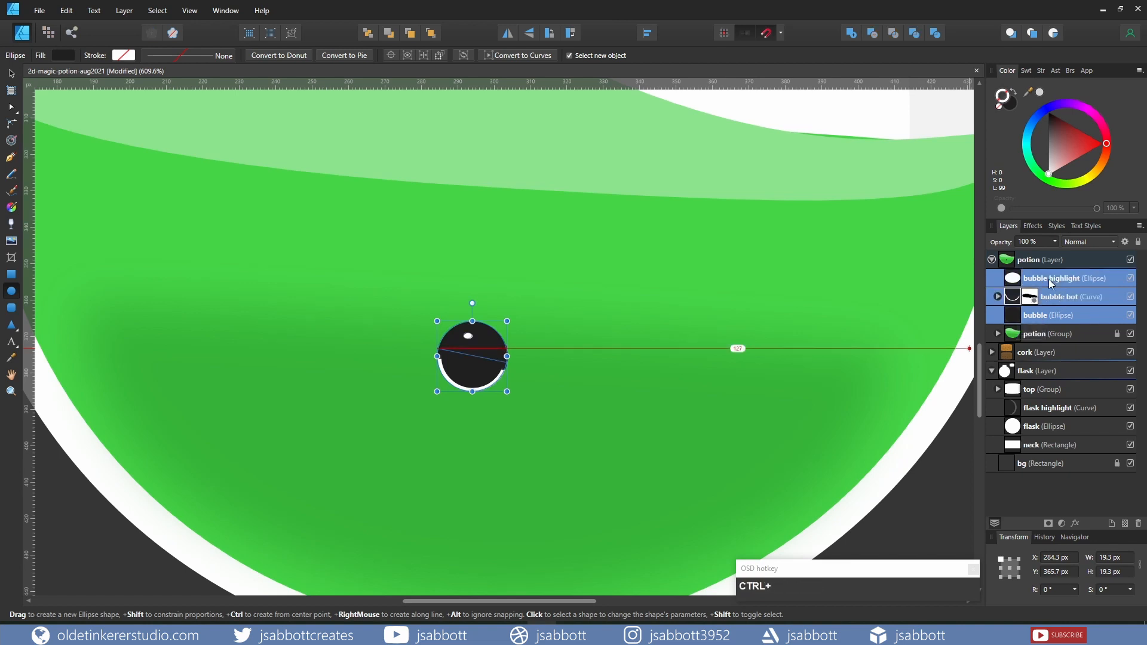
key(ctrl+g)
double_click(1039, 278)
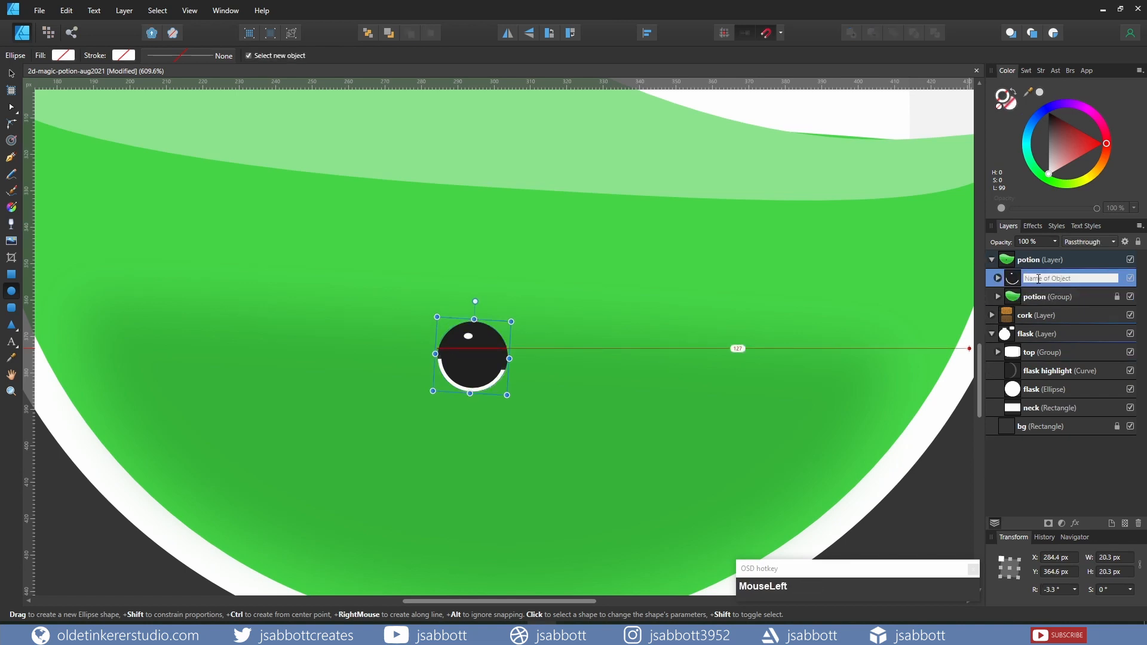
text(bubble)
key(Return)
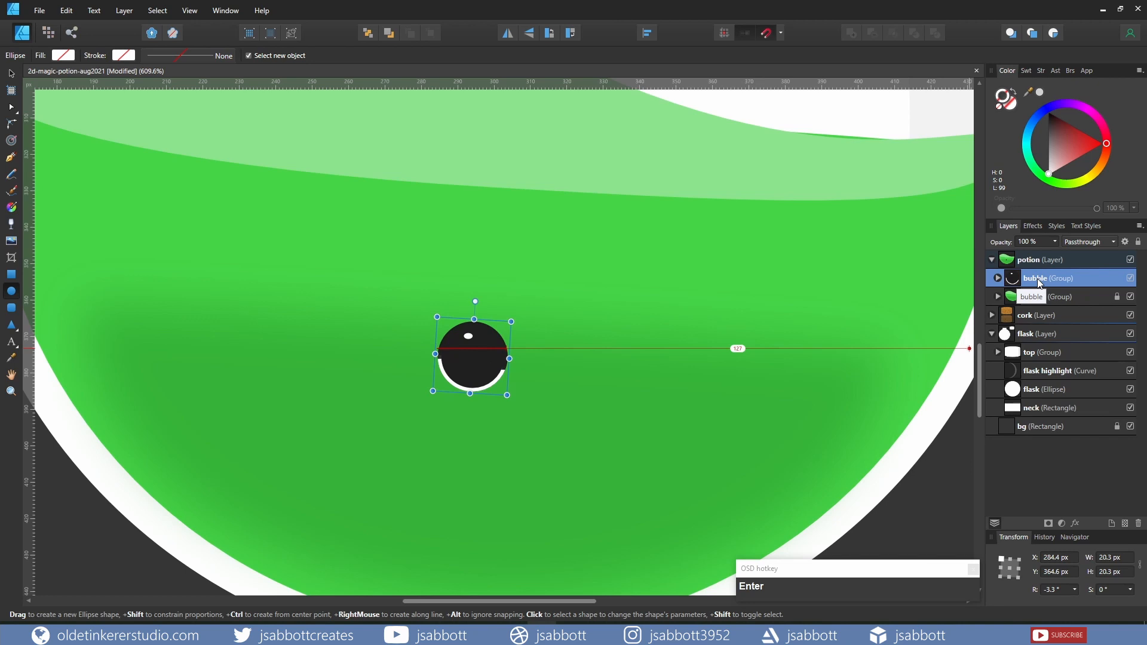
- Set the bubble group's blend mode to Overlay
click(1086, 241)
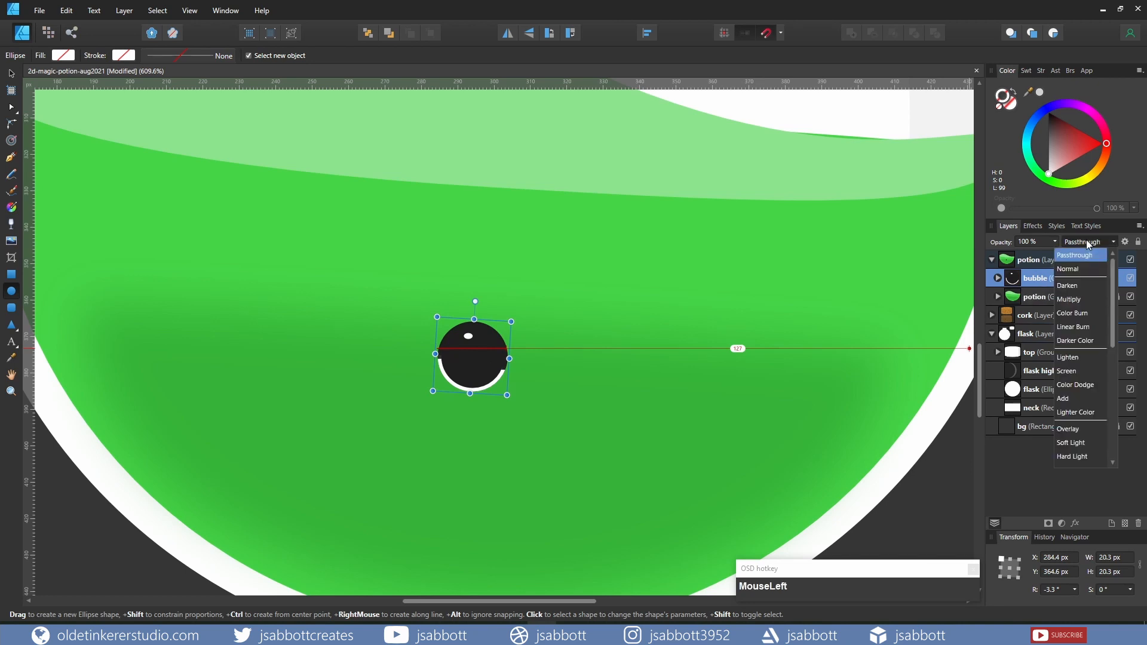
click(1084, 428)
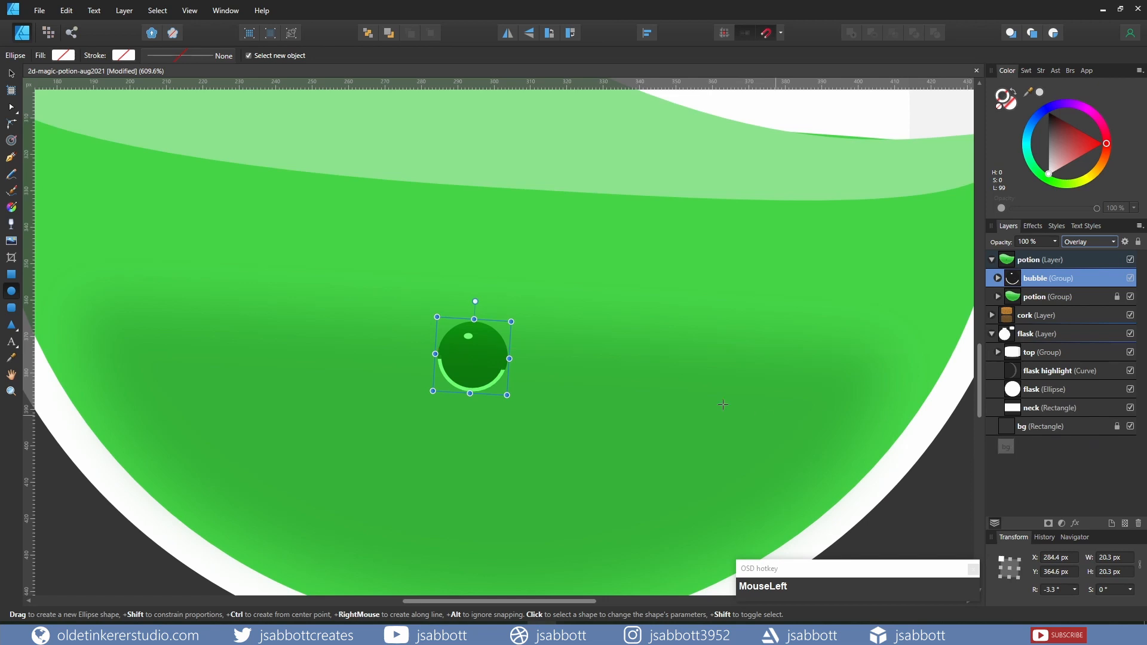
key(ctrl+d)
- Place smaller, rotated copies of the bubble group in the potion's left part and move the original bubble lower
scroll(594, 360, down, 2)
scroll(591, 361, down, 2)
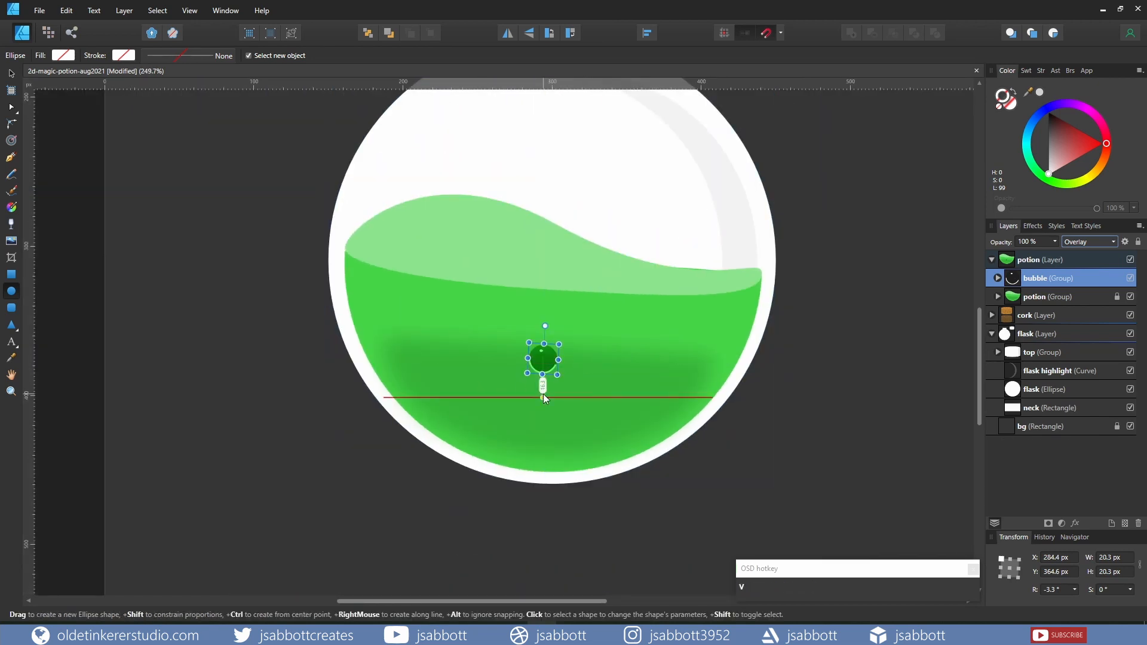
key(v)
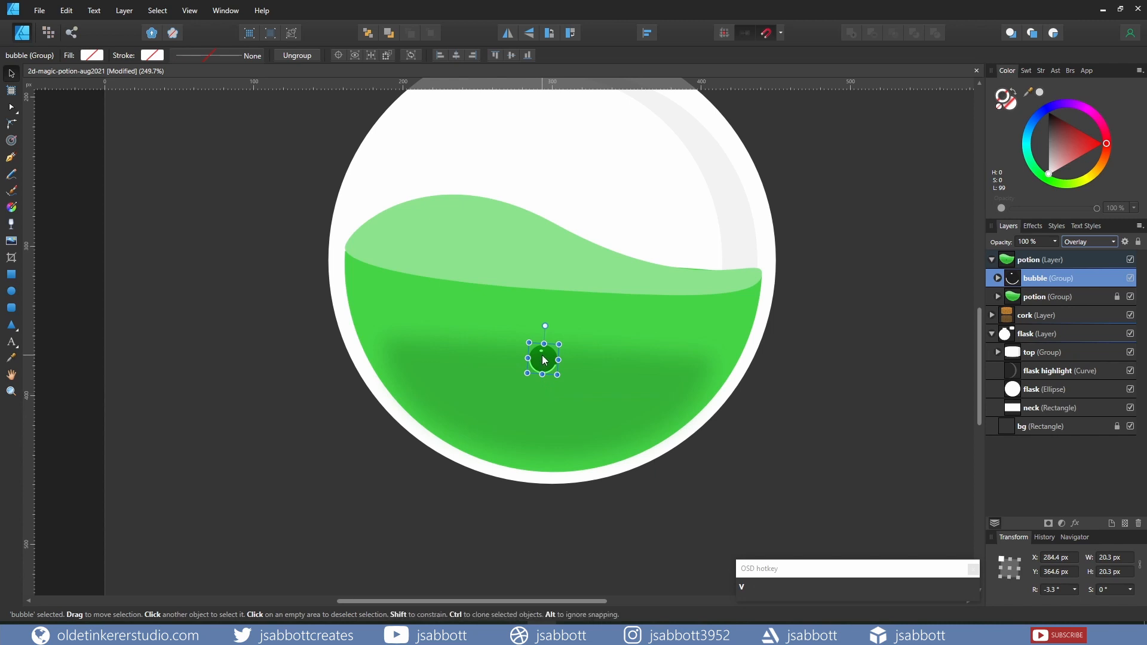
key(ctrl+j)
drag(543, 359, 463, 343)
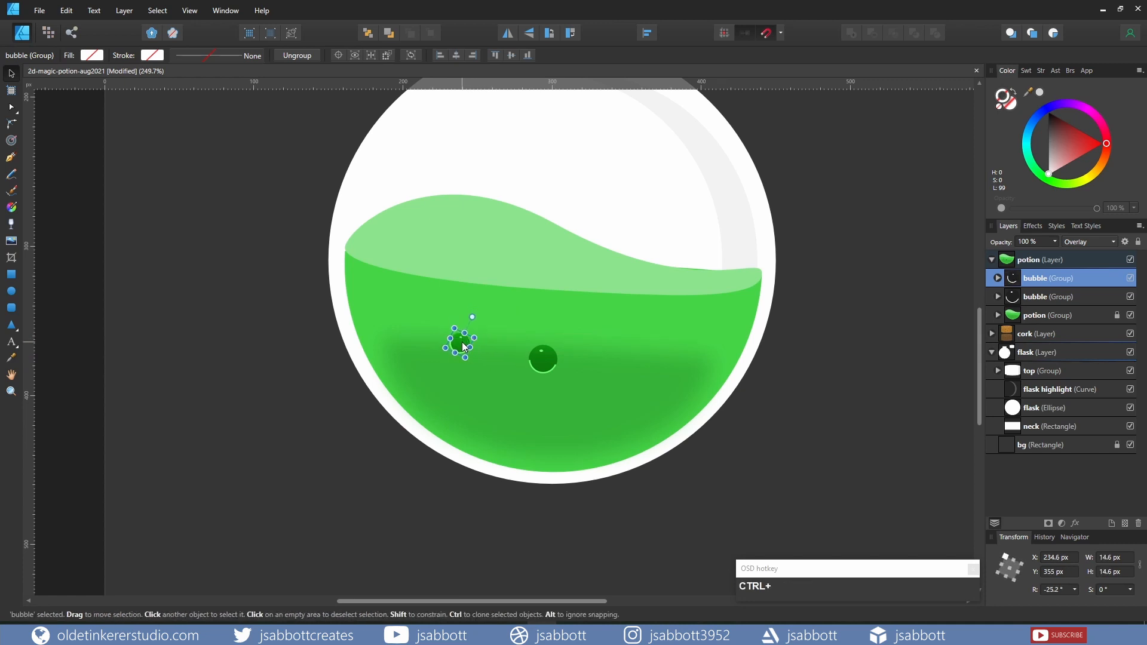
key(ctrl+j)
drag(545, 363, 540, 401)
drag(459, 344, 442, 373)
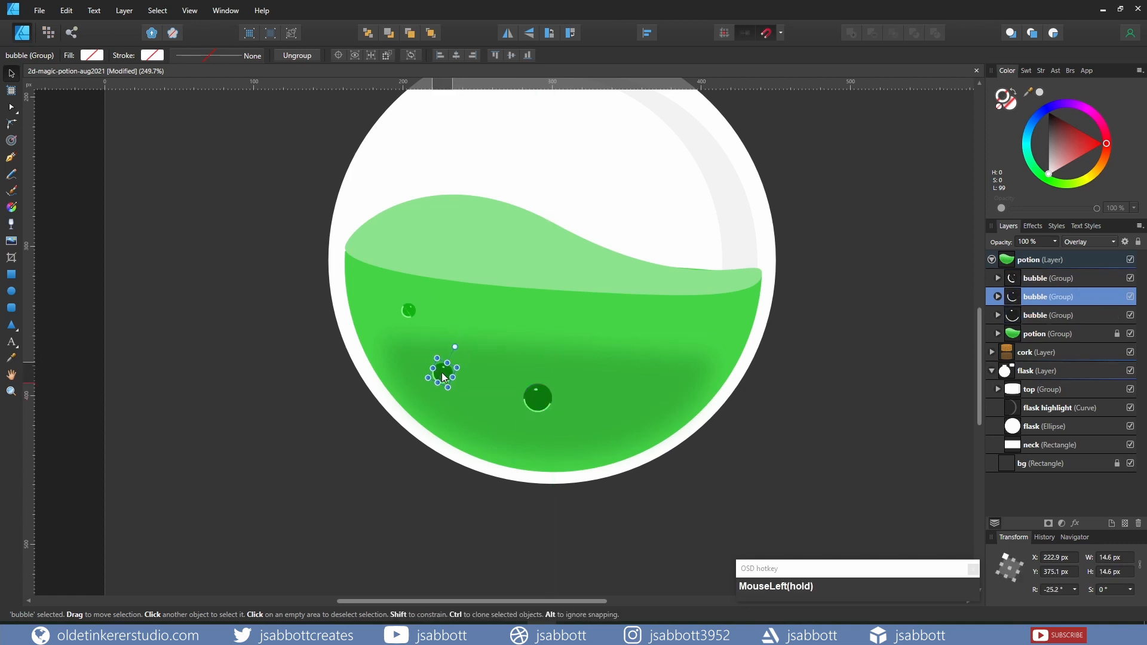
- Add more bubble copies of varied sizes across the right half of the potion body
click(535, 396)
key(ctrl+j)
drag(535, 396, 669, 337)
key(ctrl+j)
drag(669, 364, 682, 332)
key(ctrl+j)
drag(748, 310, 631, 404)
- Place three resized bubble copies on the potion's light green wavy surface
key(ctrl+j)
drag(575, 518, 429, 242)
key(ctrl+j)
key(ctrl+j)
drag(402, 142, 496, 251)
drag(508, 244, 504, 266)
drag(500, 253, 502, 254)
key(ctrl+j)
drag(638, 258, 570, 277)
drag(577, 273, 608, 278)
- Group all the bubble groups together, name the new group bubble and collapse the potion layer
shift+click(1042, 389)
key(ctrl+g)
key(ctrl+z)
shift+click(1051, 278)
key(ctrl+g)
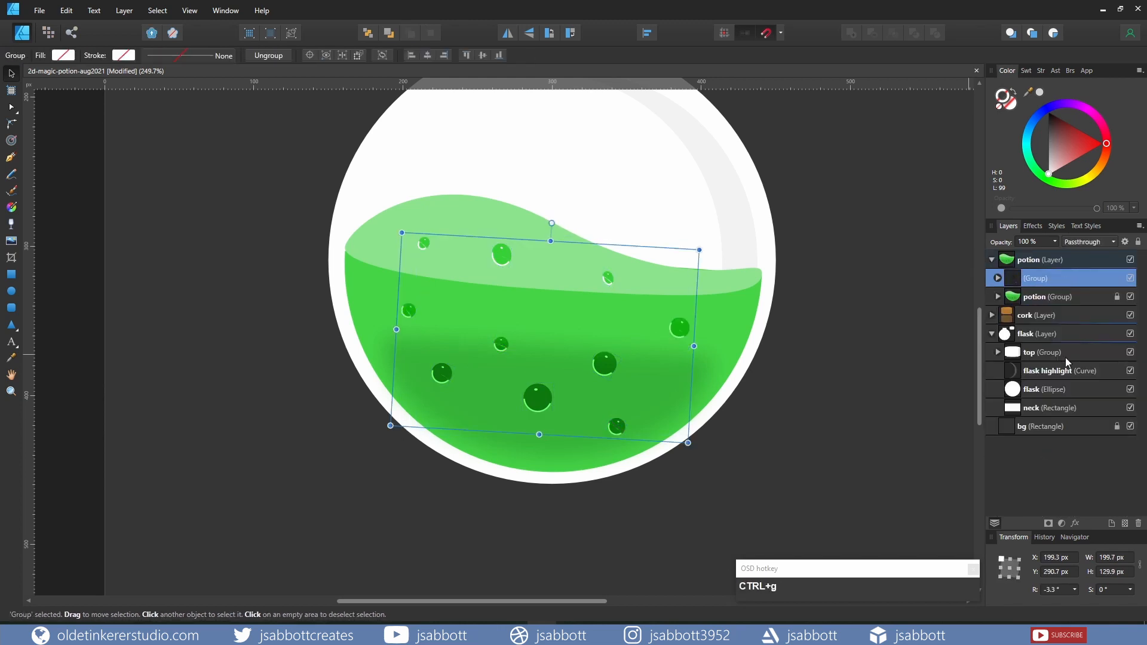
double_click(1034, 278)
text(bubble)
key(Return)
click(992, 260)
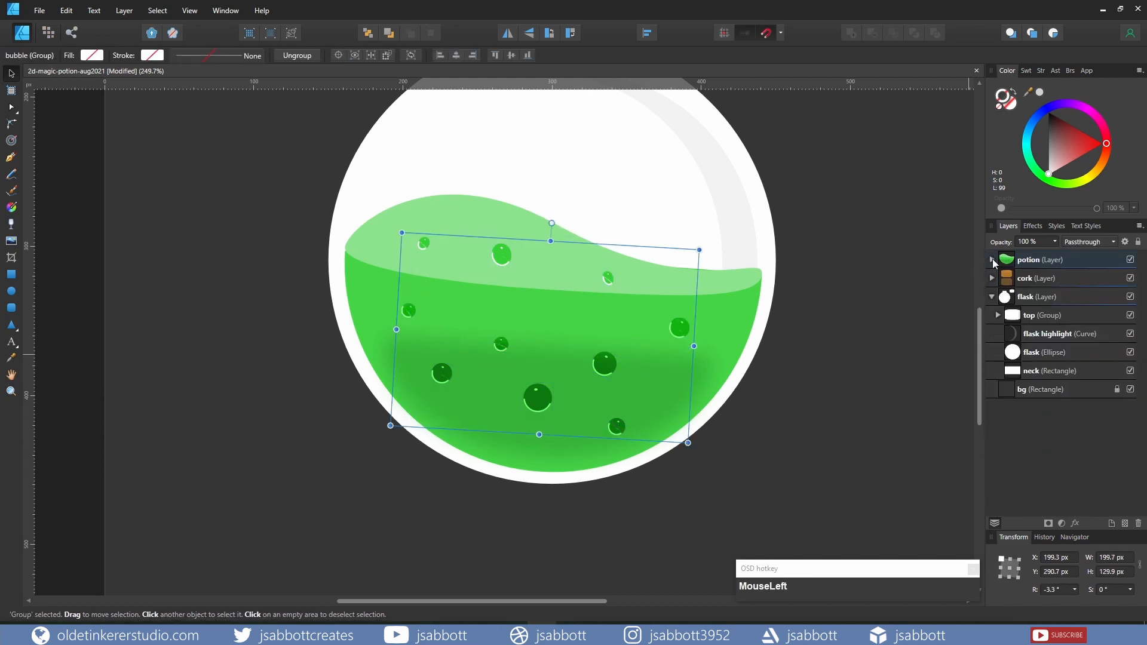
- Collapse the flask layer and move the cork and flask top together onto the flask's neck, centred horizontally
click(992, 297)
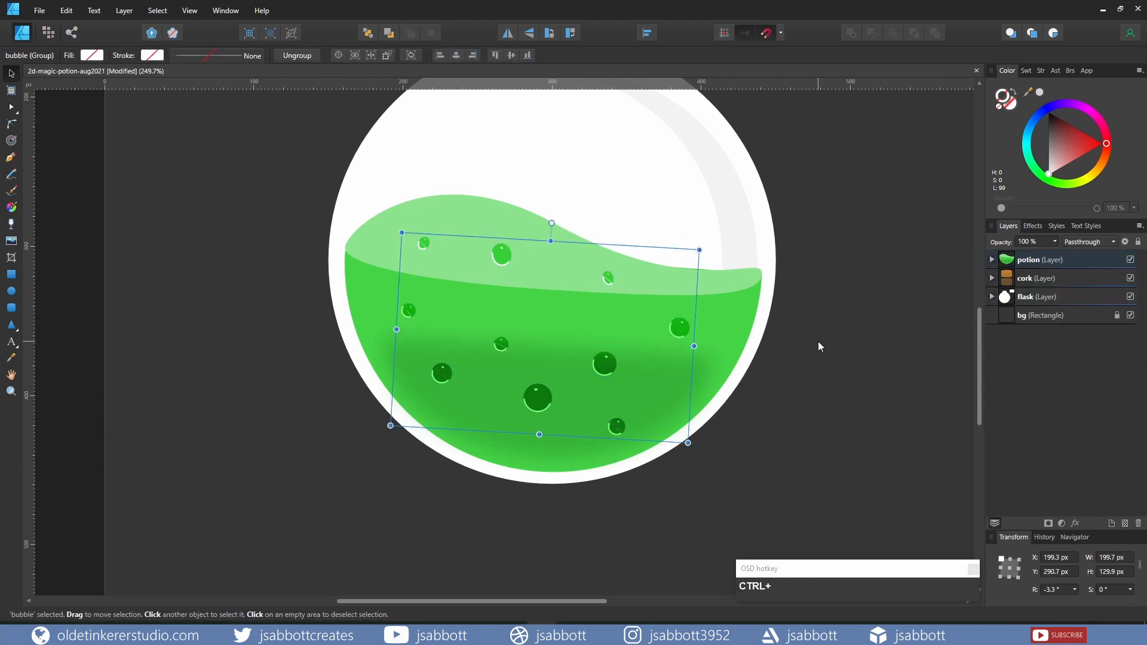
scroll(819, 342, down, 3)
drag(629, 163, 768, 284)
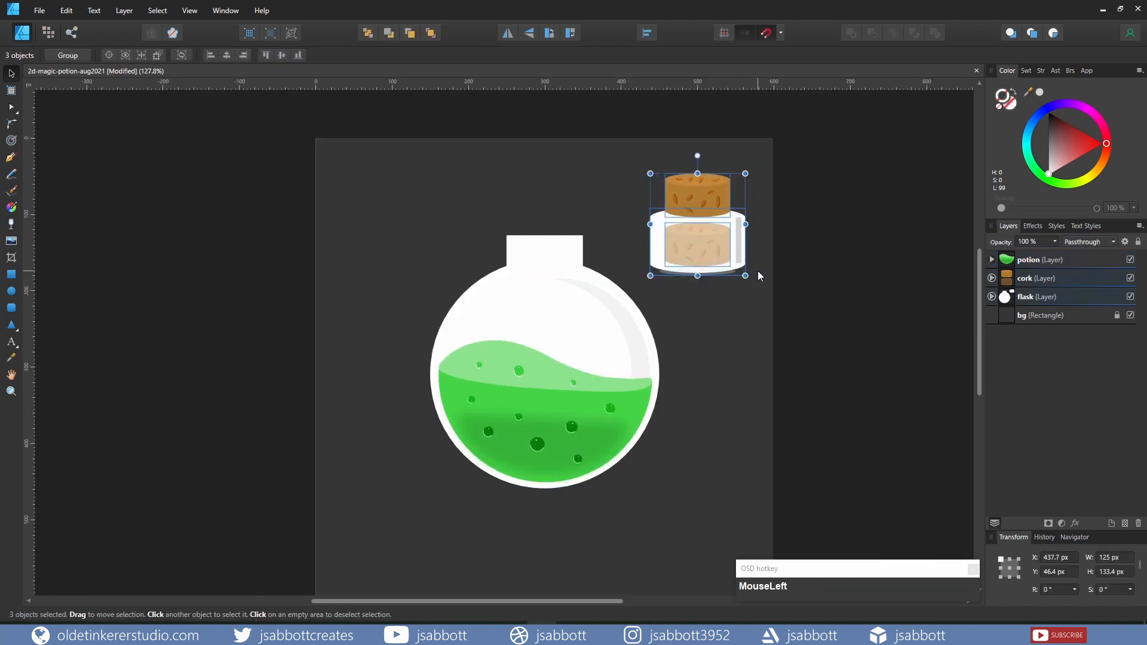
drag(701, 242, 555, 233)
key(shift+Up)
key(shift+Up)
key(shift+Up)
key(shift+Up)
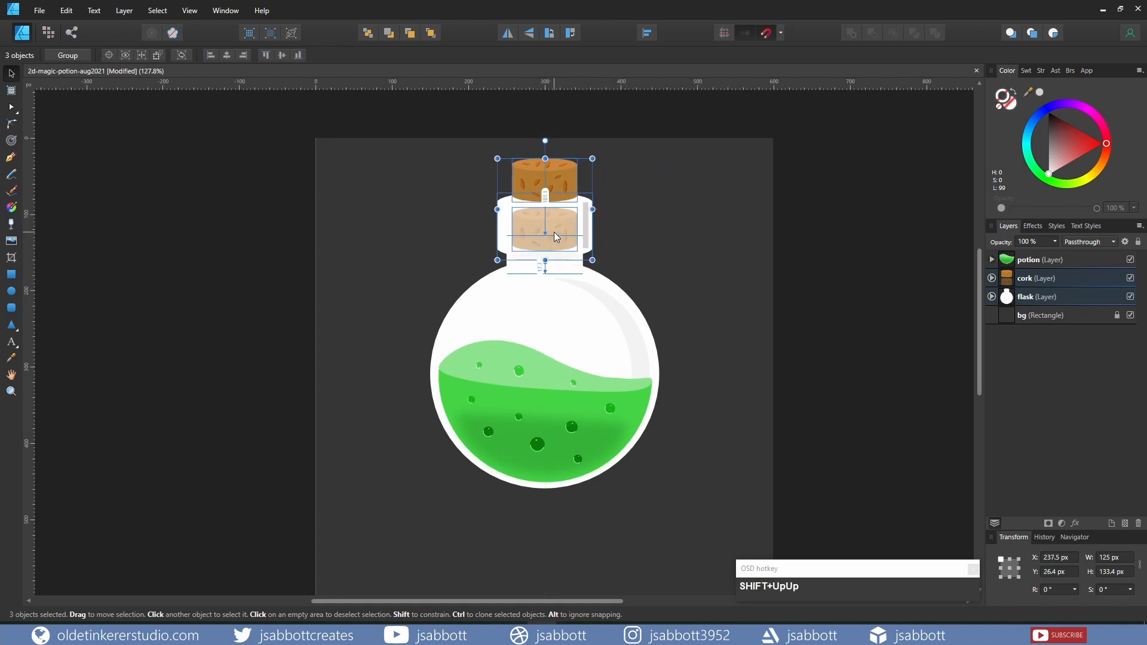
key(shift+Down)
key(shift+Up)
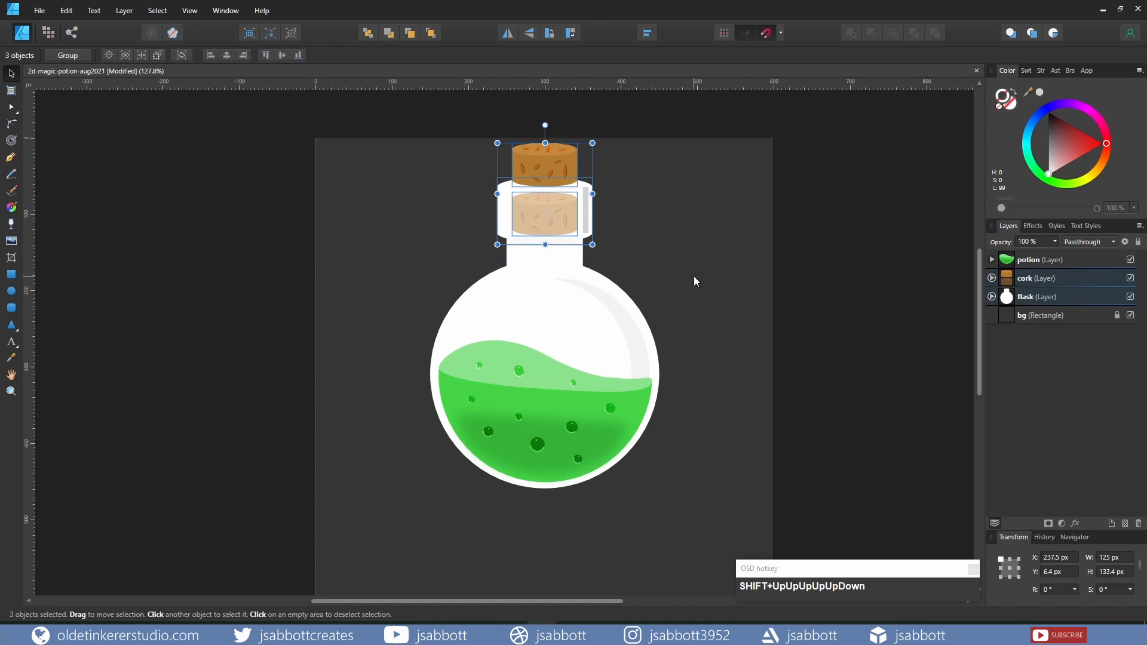
- Move the flask highlight curve out of the flask layer to above the potion layer, and collapse the flask layer
click(991, 297)
click(1038, 428)
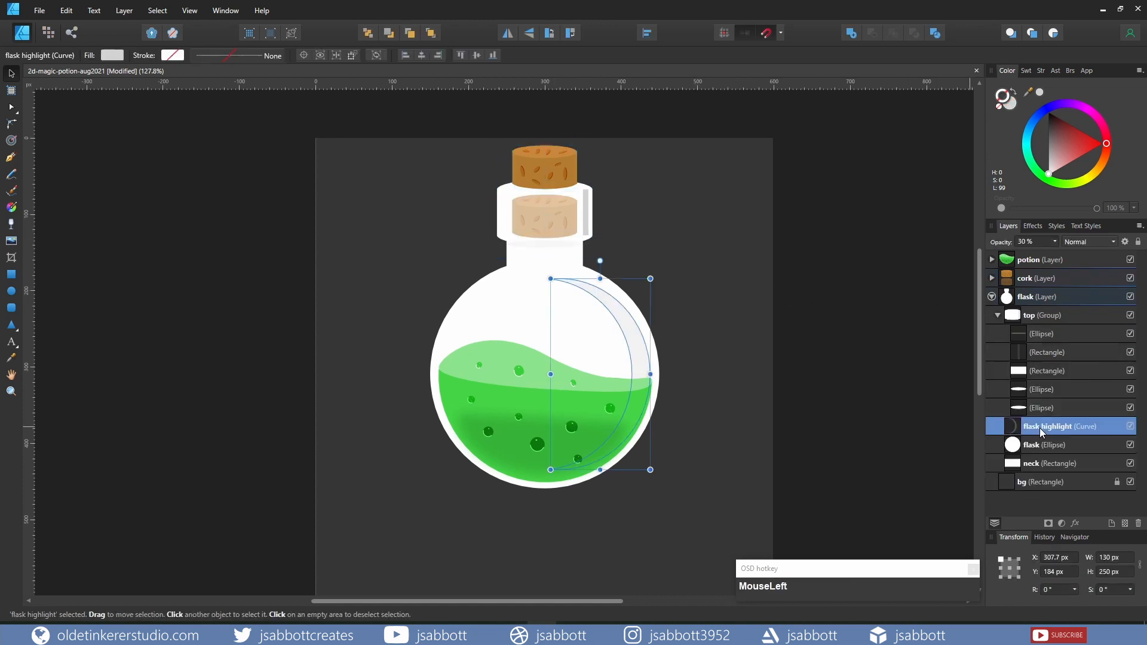
drag(1038, 429, 1019, 264)
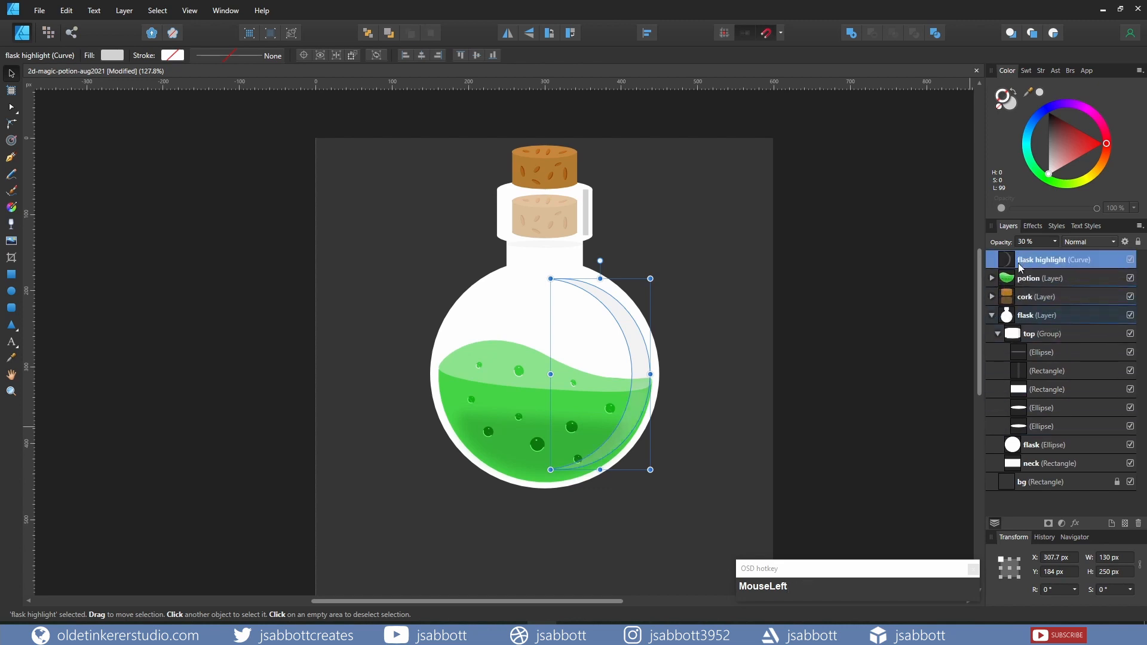
click(992, 315)
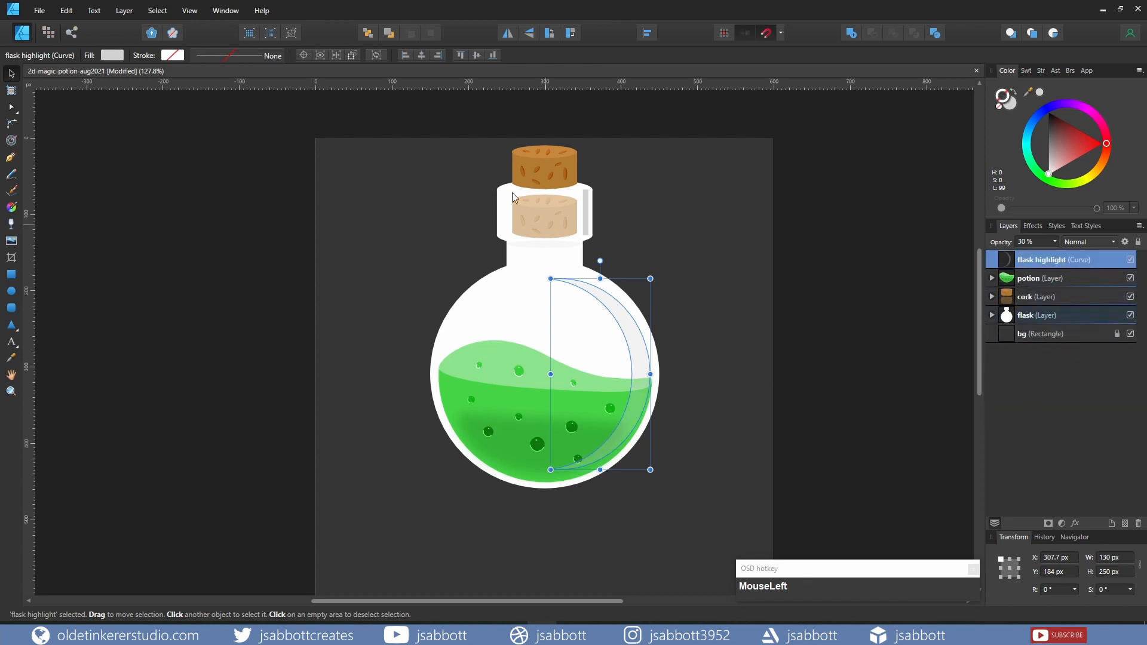
- Select the whole potion flask with its cork and highlight, move it straight down to about Y 75 px, and deselect it
drag(420, 141, 725, 502)
scroll(823, 402, down, 2)
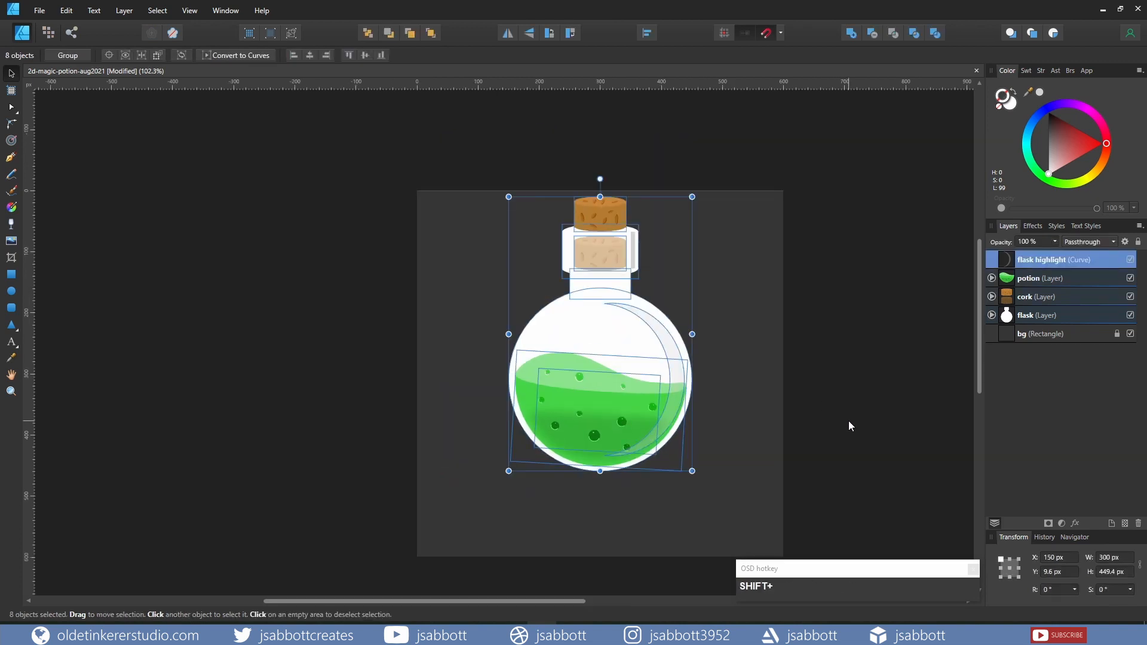
drag(849, 421, 775, 356)
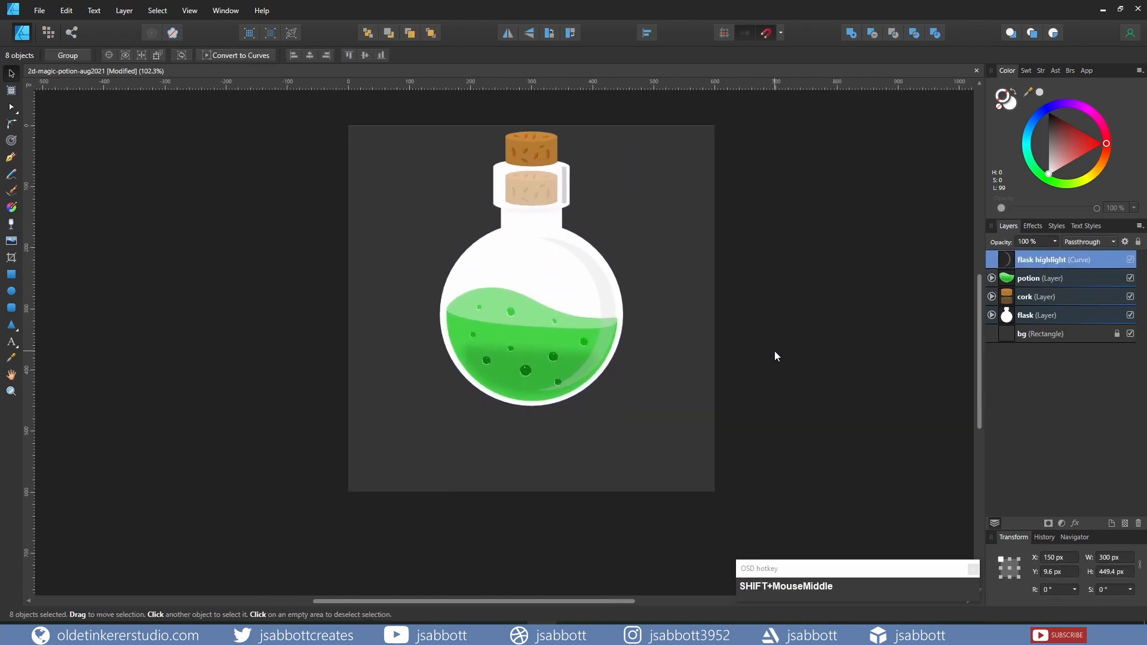
click(542, 271)
drag(542, 271, 540, 310)
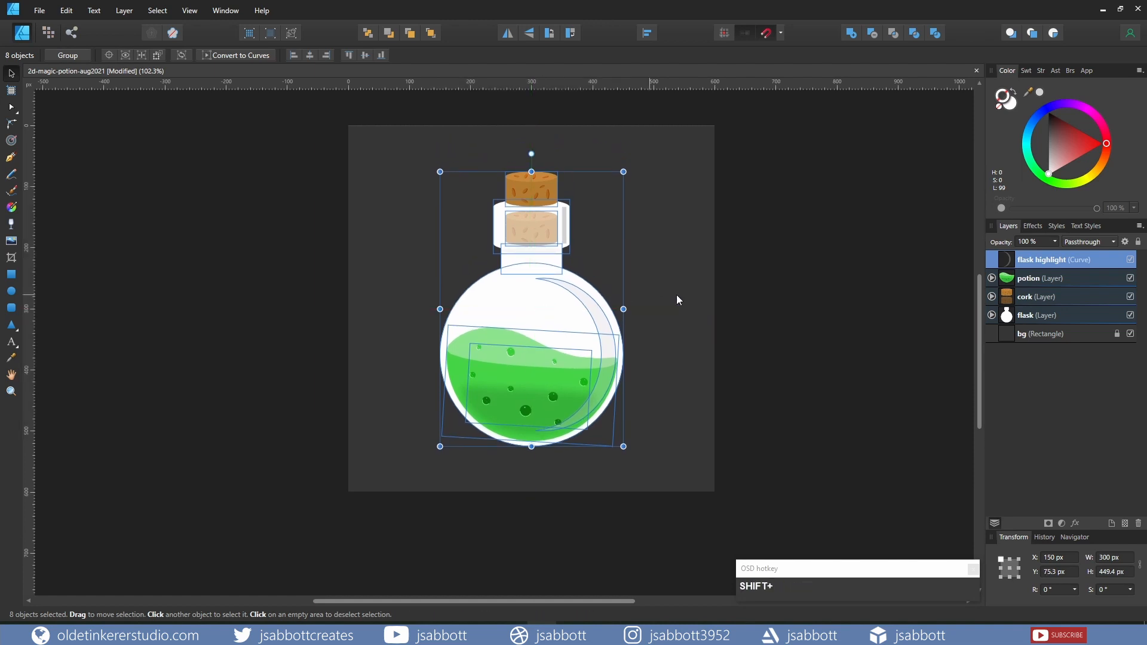
click(776, 313)
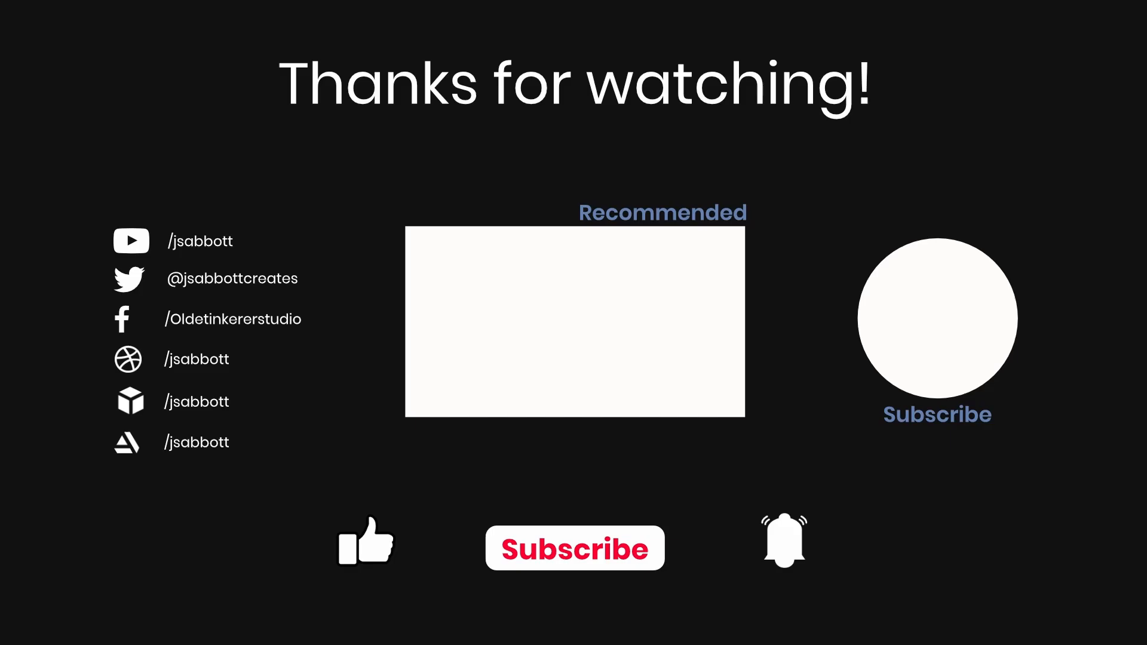